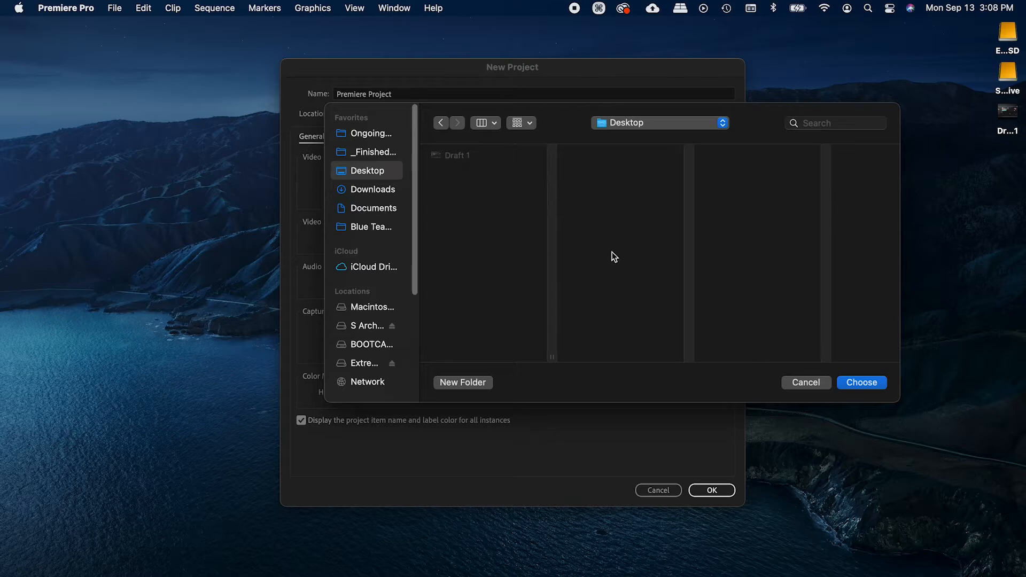
Create the project Premiere Project on the Desktop and reset the Assembly workspace to its saved layout.
left_click(853, 382)
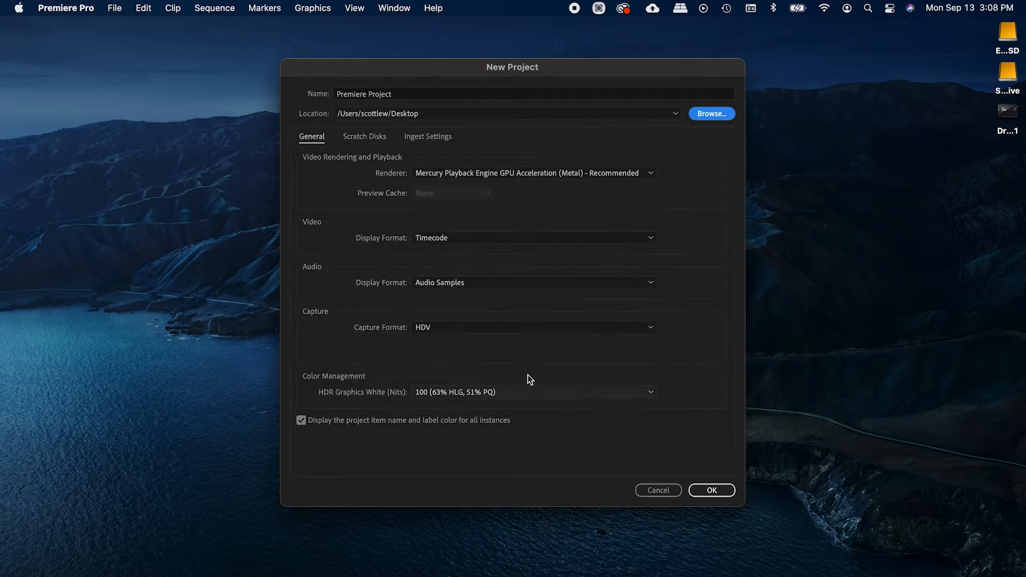
left_click(712, 490)
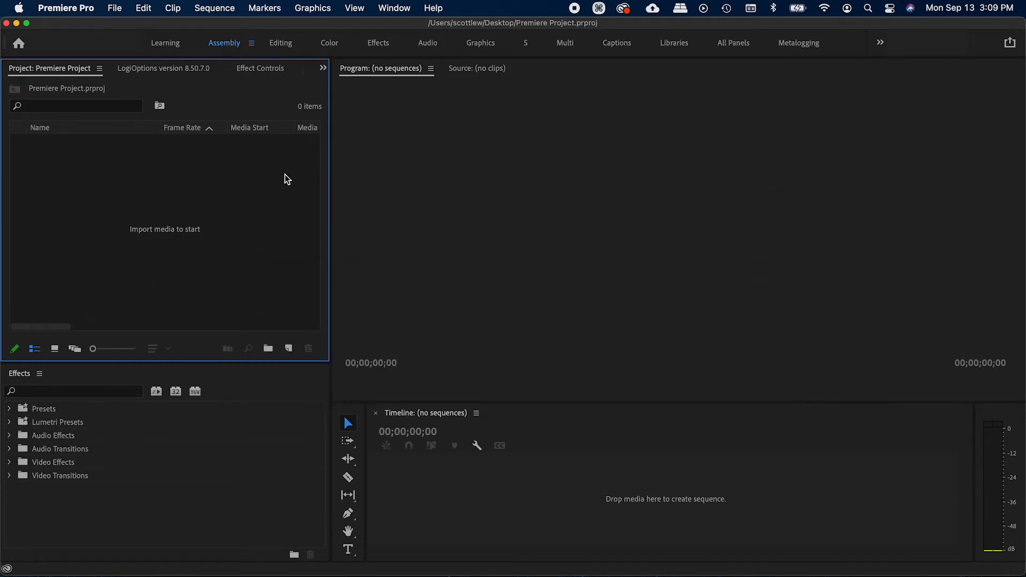
left_click(251, 43)
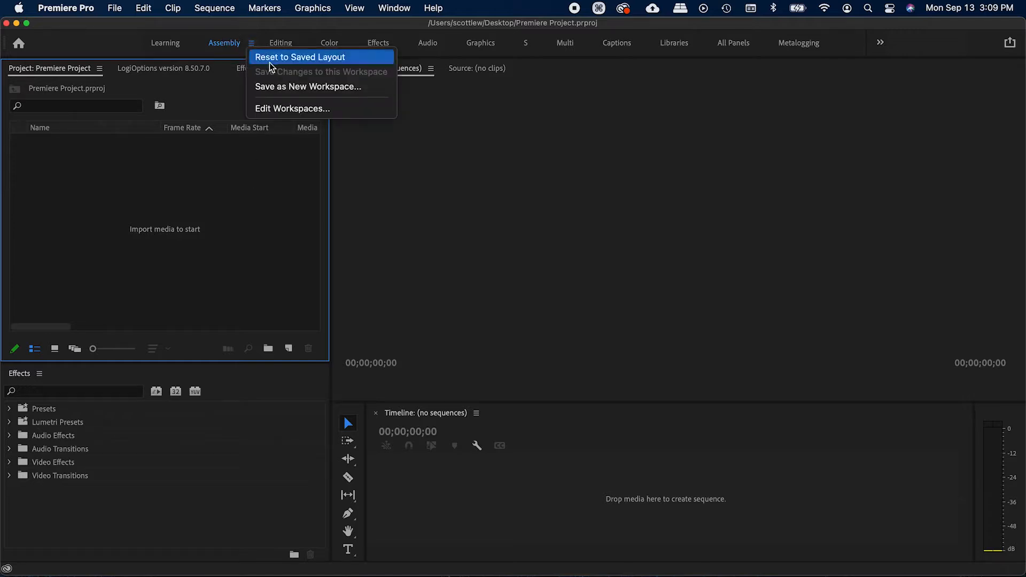
left_click(271, 59)
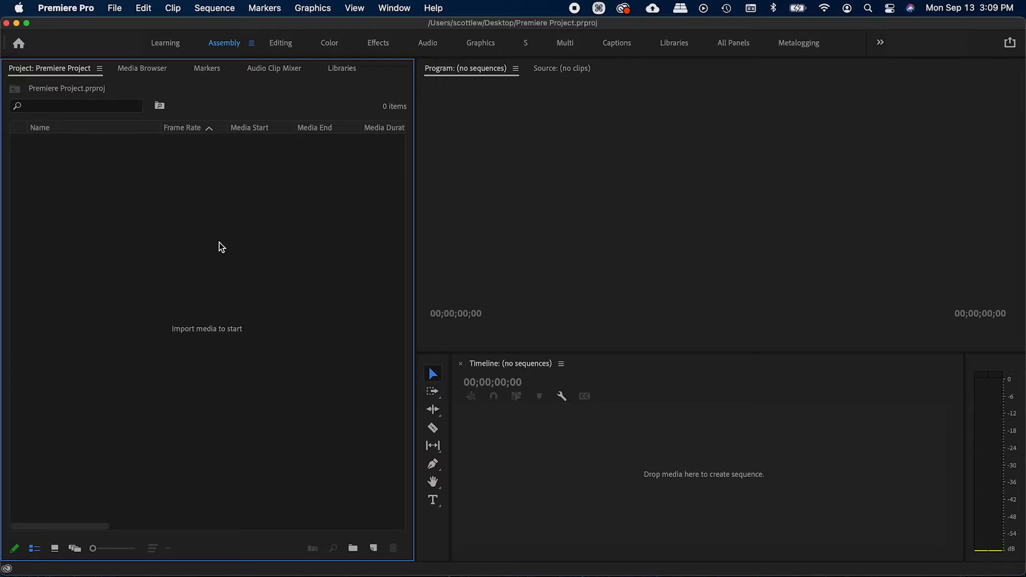
double_click(131, 192)
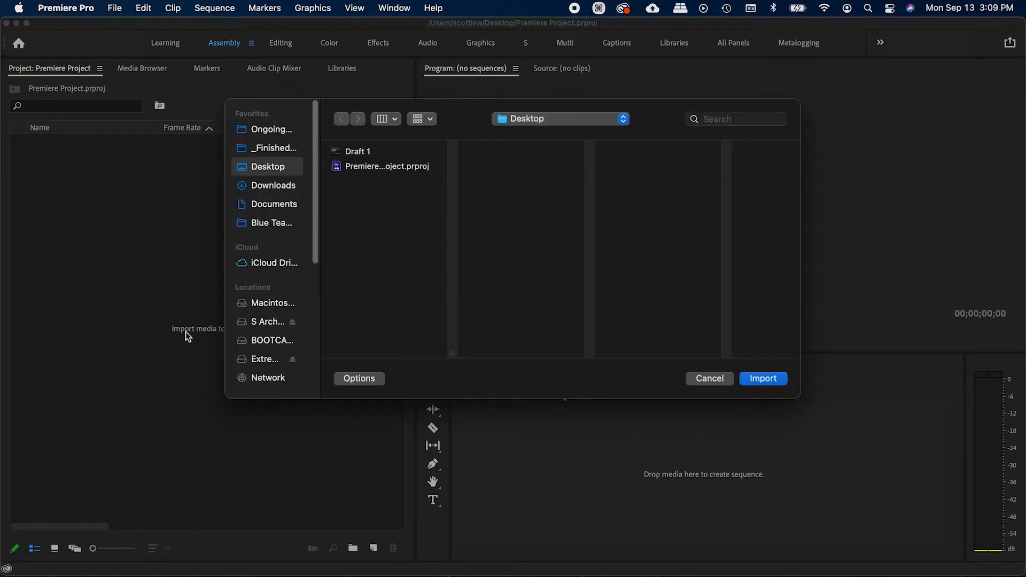
left_click_drag(468, 117, 525, 112)
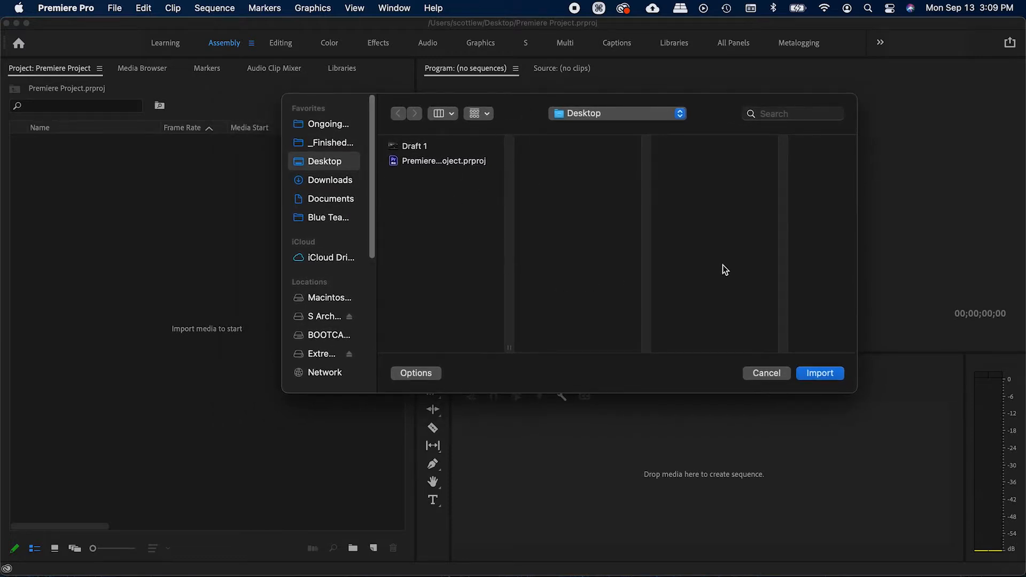
left_click(767, 373)
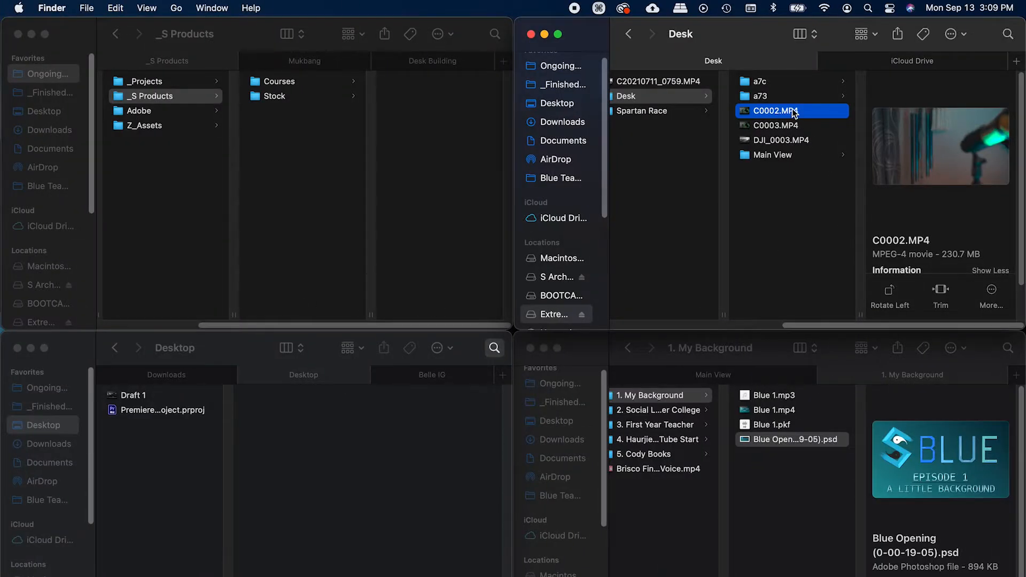
Import C0002.MP4, C0003.MP4, DJI_0003.MP4 and the a7c, a73 and Main View folders from Finder's Desk folder into the Premiere Pro project.
left_click_drag(795, 113, 233, 229)
left_click(783, 156)
left_click(796, 139, "super")
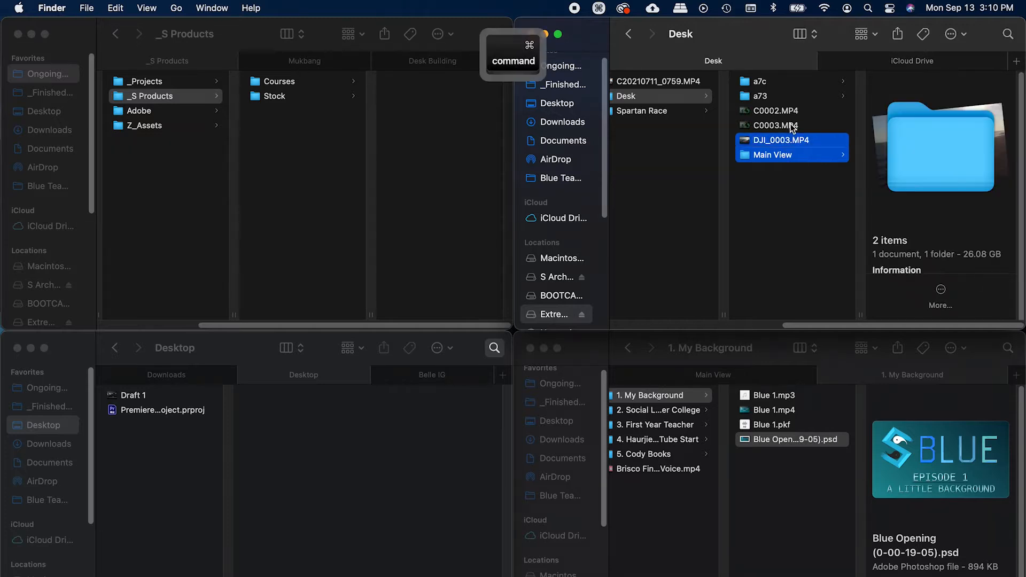
left_click(786, 125, "super")
left_click(777, 95, "super")
left_click(775, 83, "super")
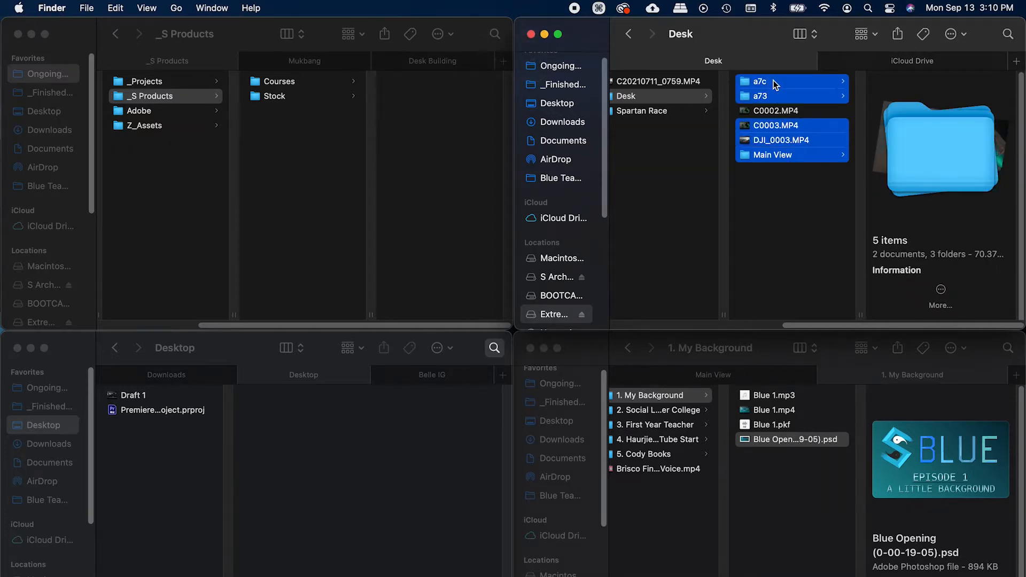
left_click_drag(776, 83, 491, 188)
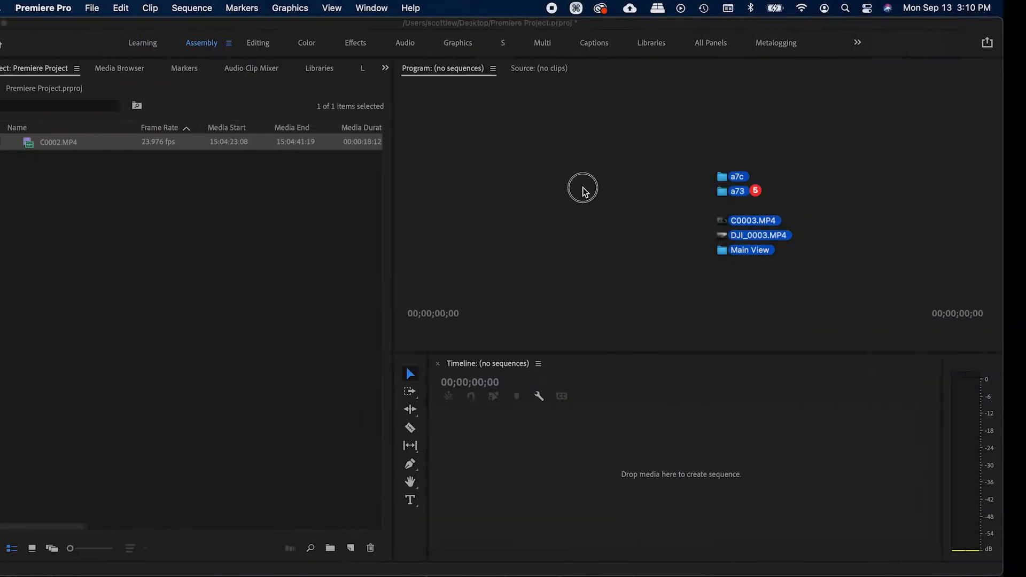
left_click_drag(583, 192, 150, 251)
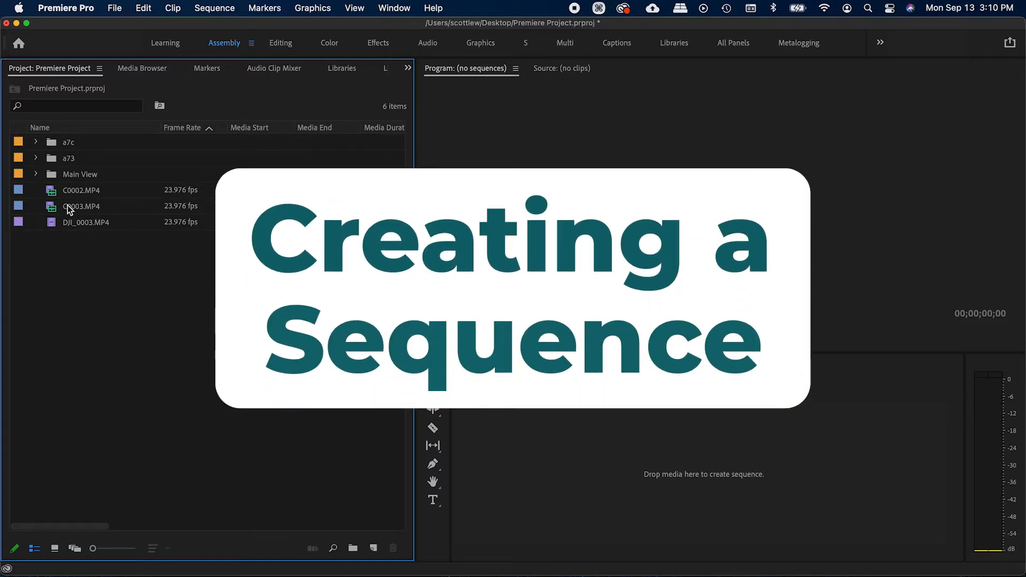
Create a new sequence from the clip C0002.MP4 in the project.
left_click(52, 194)
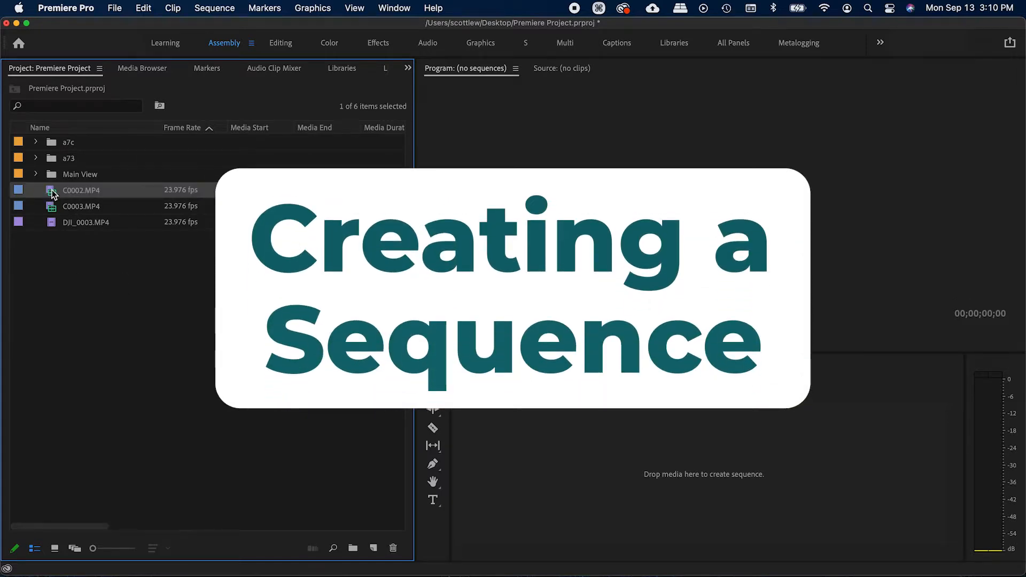
right_click(52, 194)
left_click(166, 535)
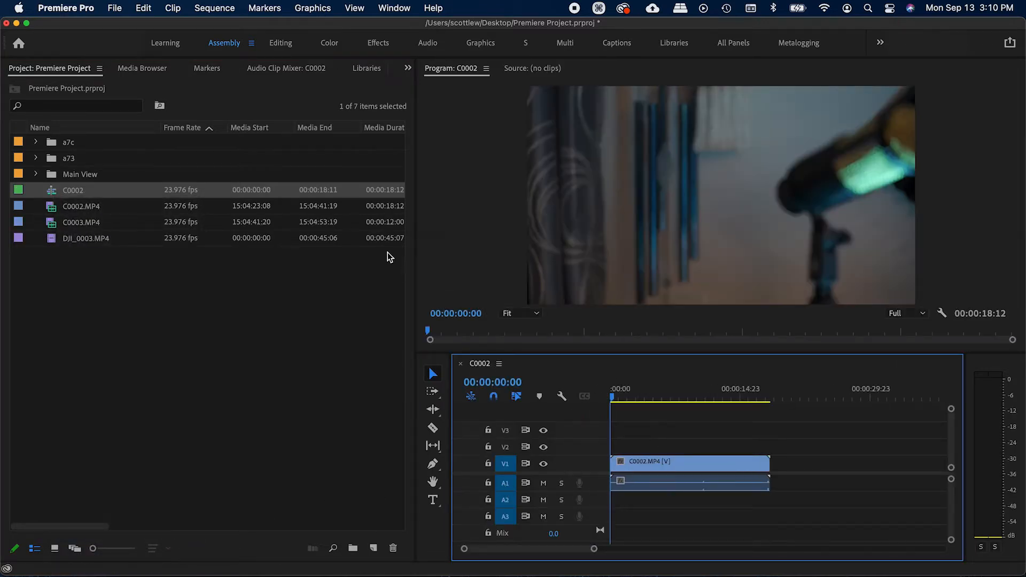
Narrow the project and tools areas to widen the timeline, and move the sequence playhead to 00:00:10:22.
left_click_drag(416, 261, 399, 259)
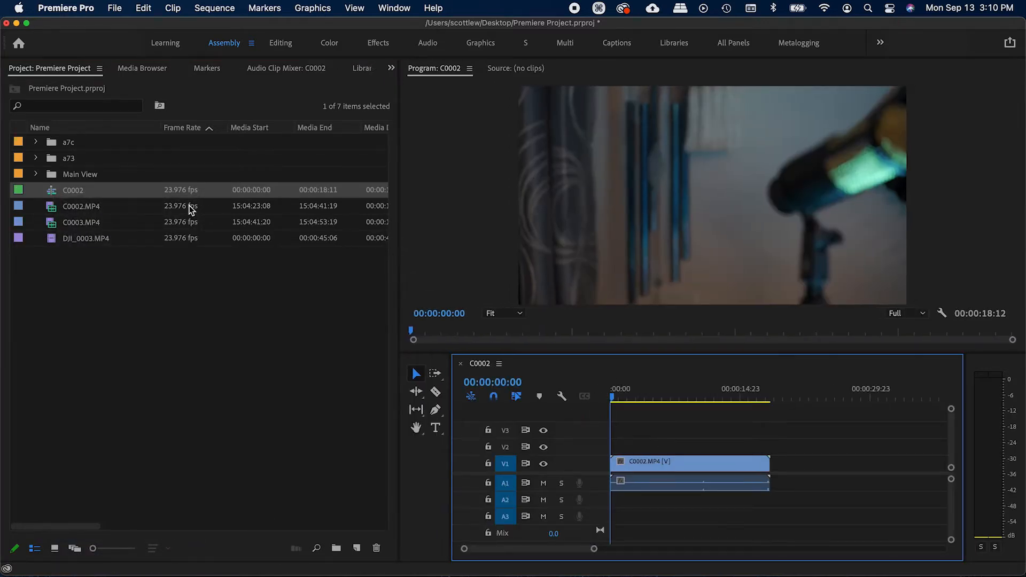
left_click_drag(399, 234, 316, 251)
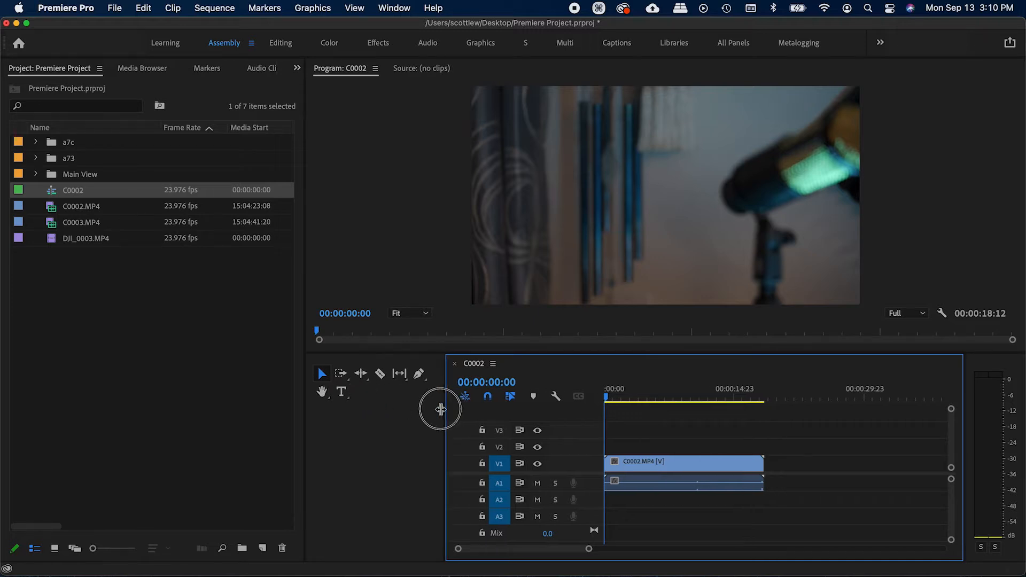
left_click_drag(451, 409, 342, 409)
left_click(595, 397)
mouse_move(594, 396)
left_mouse_down()
mouse_move(617, 391)
mouse_move(508, 394)
mouse_move(523, 406)
mouse_move(593, 398)
left_mouse_up()
Browse the available sequence presets and create a new 29.97 fps sequence.
left_click(226, 377)
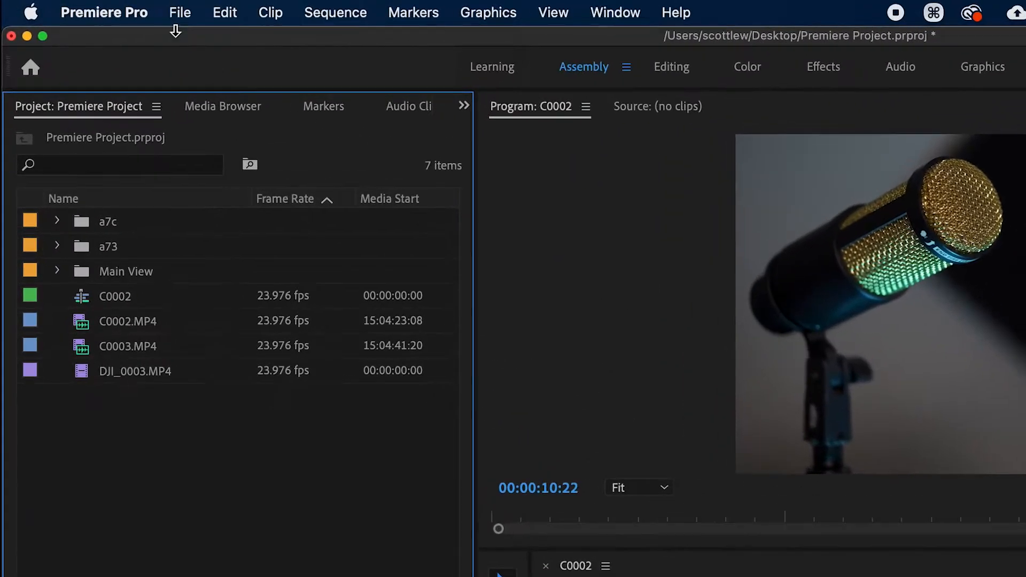
left_click(137, 9)
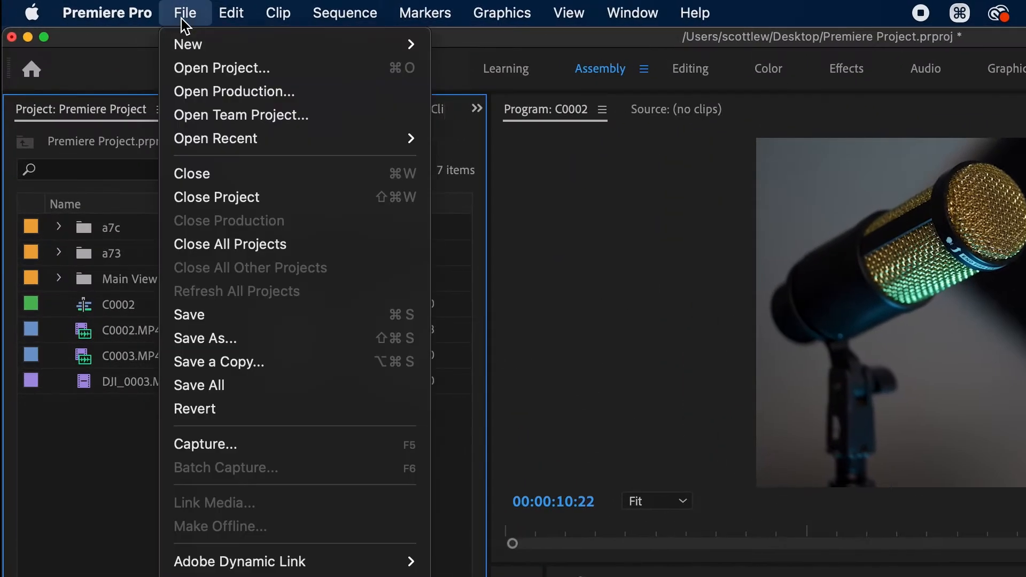
mouse_move(165, 36)
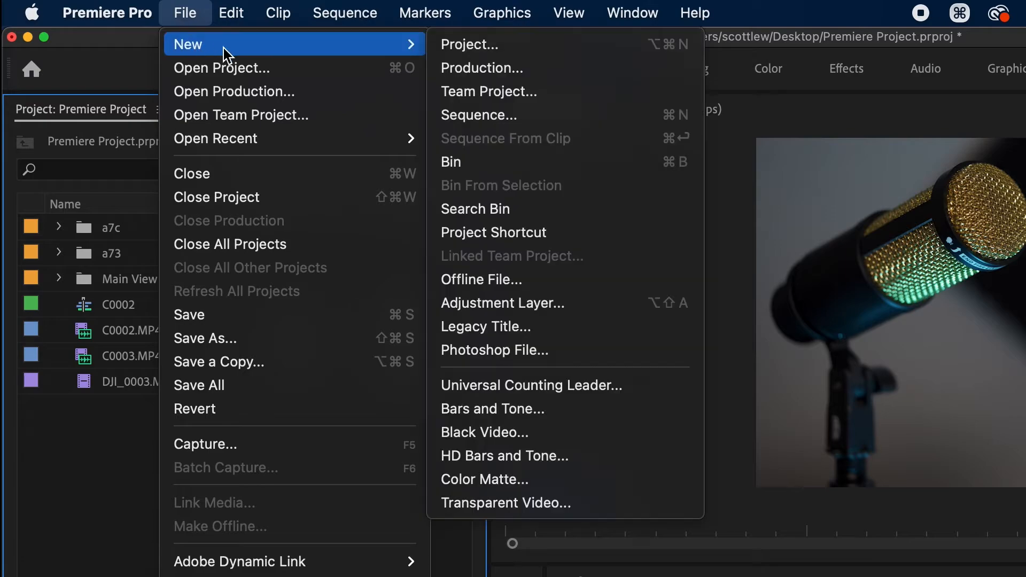
left_click(569, 113)
scroll(536, 535, "down", 3)
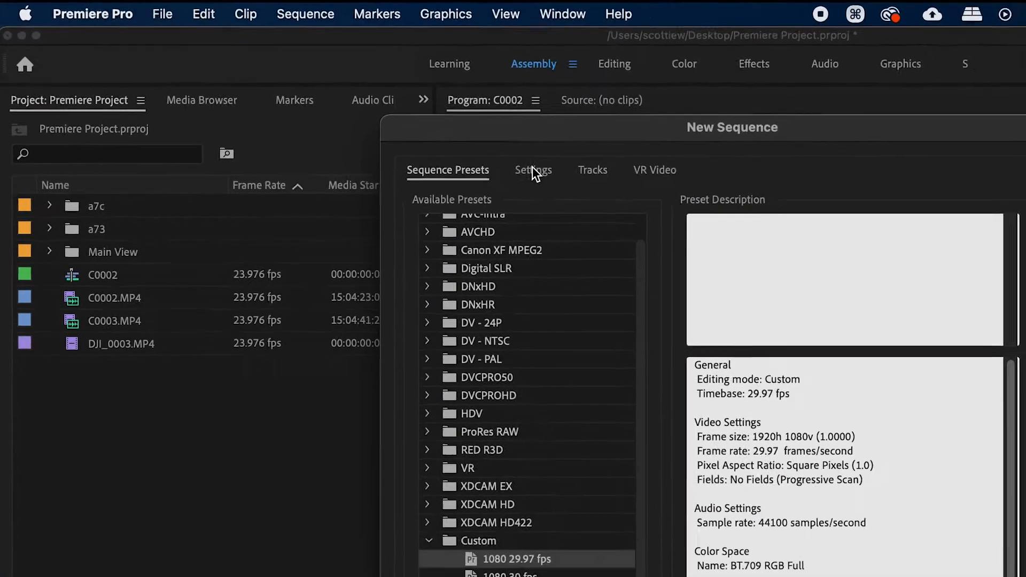
left_click(600, 187)
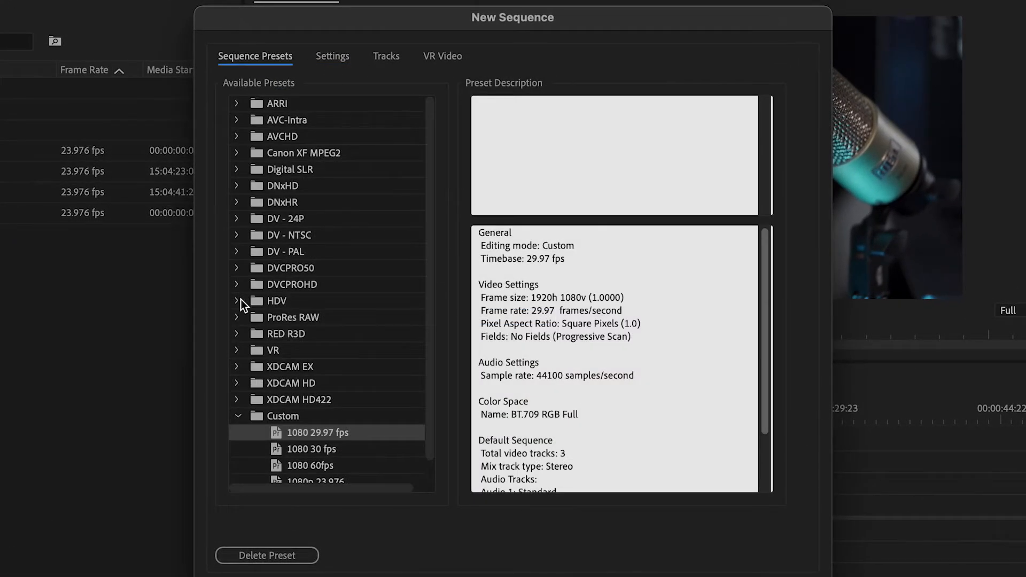
left_click(237, 301)
scroll(344, 391, "down", 5)
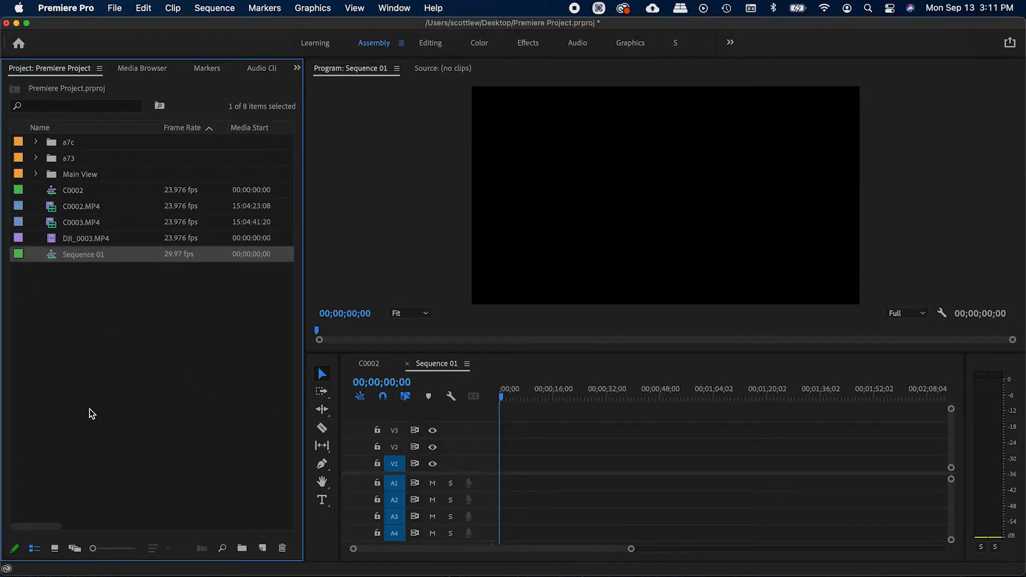
Delete the sequence Sequence 01 from the project.
left_click(99, 353)
left_click(54, 191)
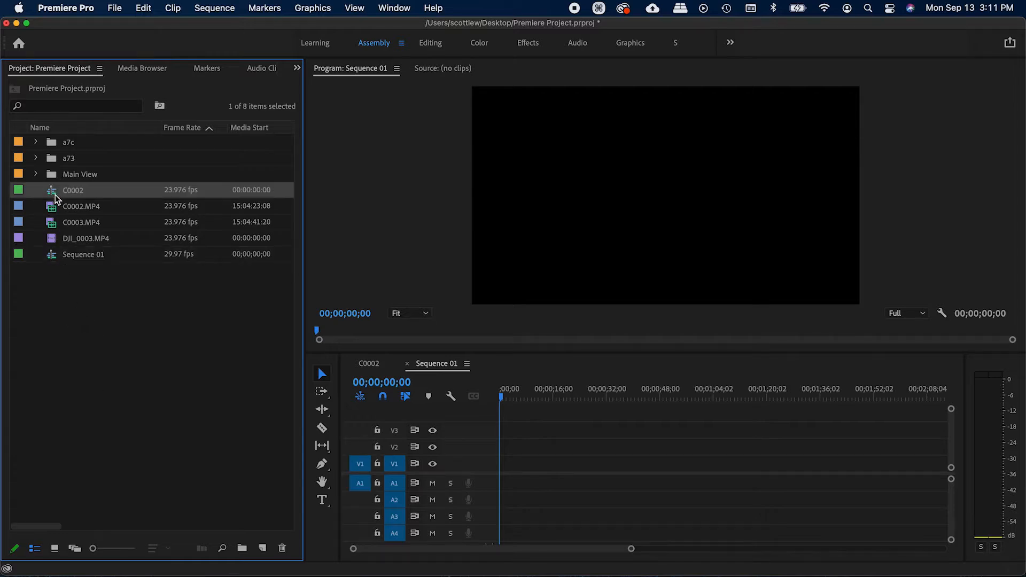
left_click(53, 259)
key("Delete")
Create a bin named Footage and move C0002.MP4, C0003.MP4 and DJI_0003.MP4 into it.
left_click(67, 239)
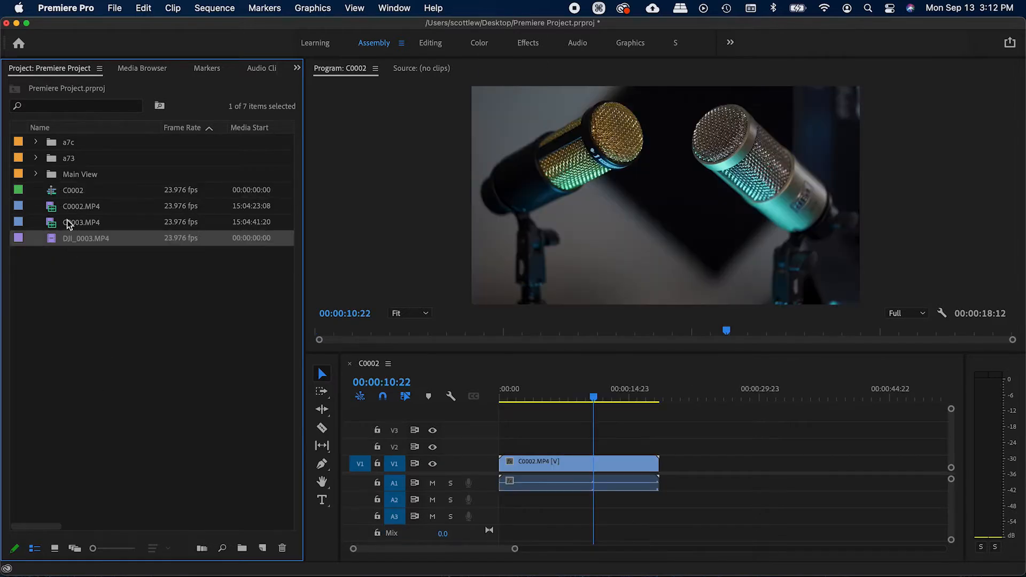
left_click(66, 217, "shift")
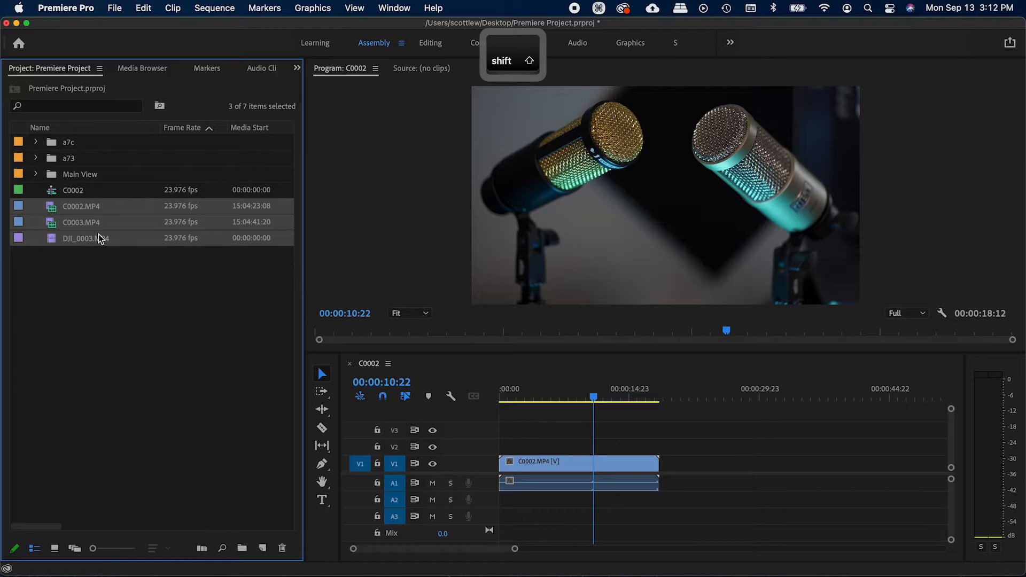
left_click(115, 385)
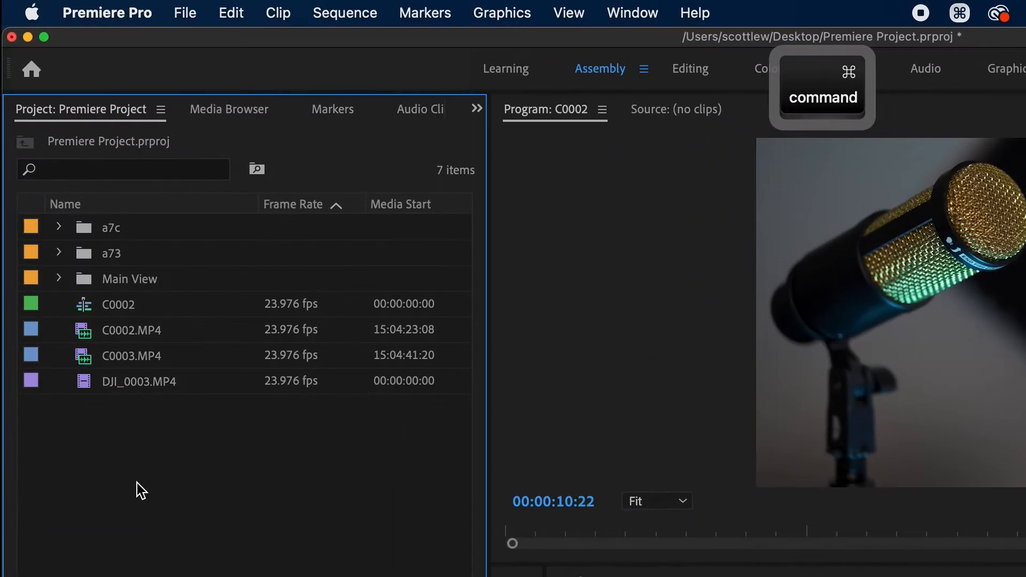
right_click(130, 452)
left_click(166, 508)
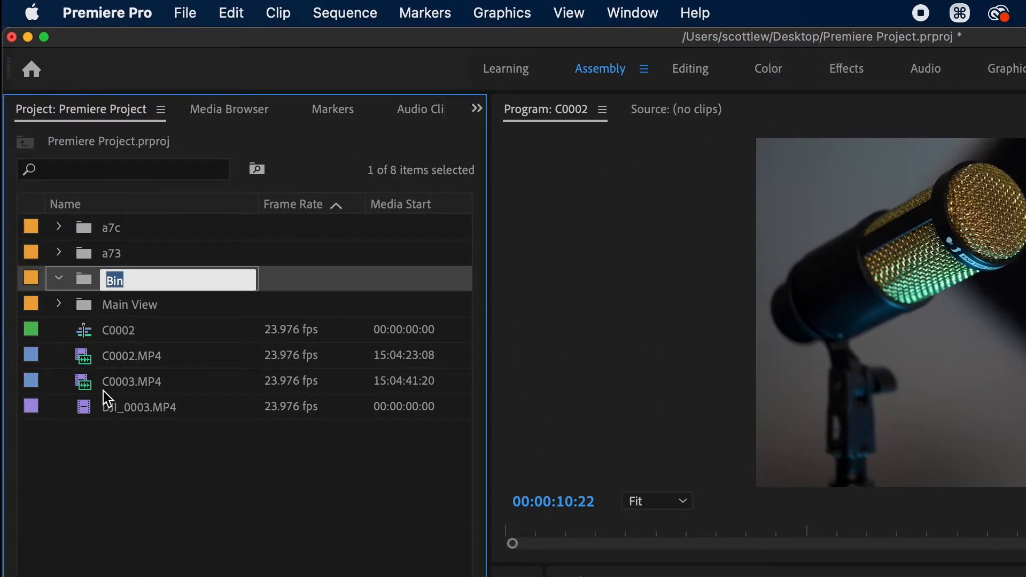
type("Footage")
key("Return")
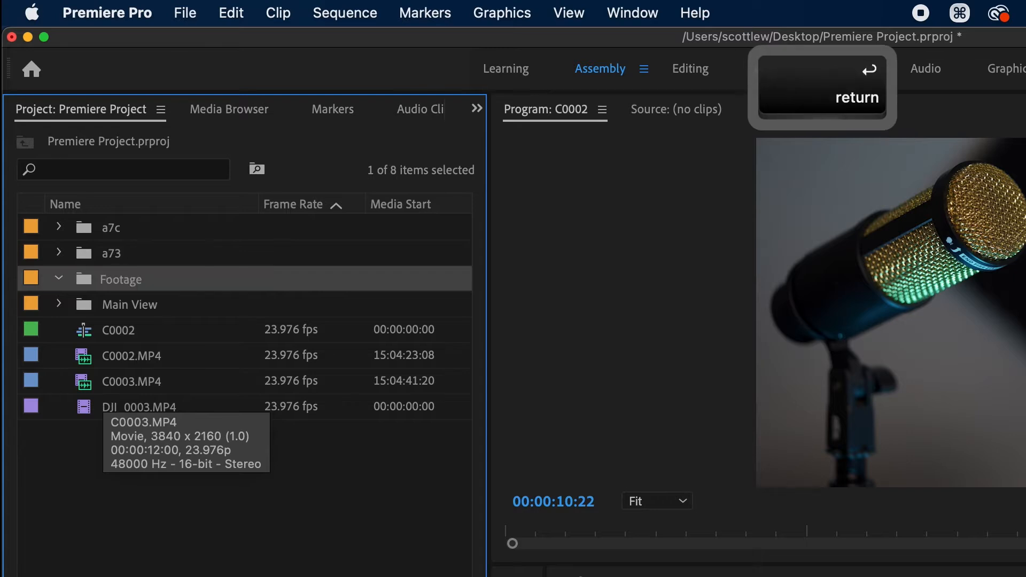
left_click_drag(132, 458, 80, 277)
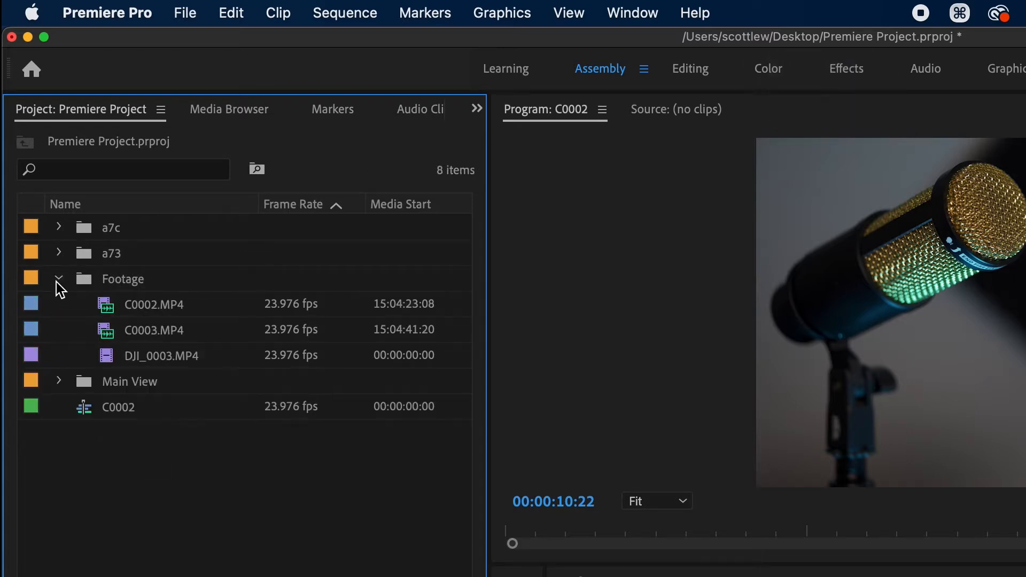
left_click(58, 279)
Rename the sequence C0002 as Test Video and save the project.
left_click(110, 335)
left_click(123, 330)
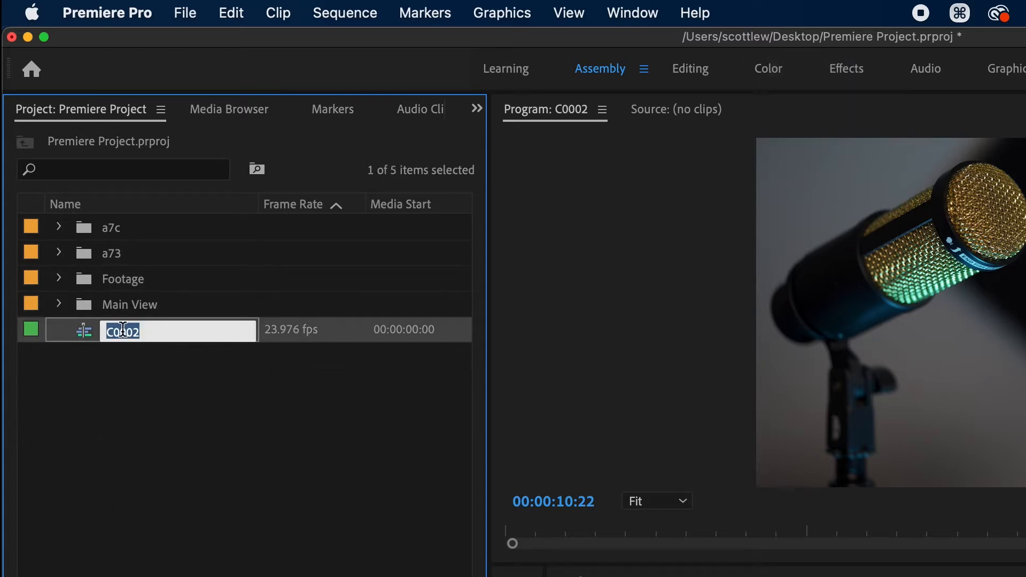
type("Test Video")
key("Return")
key("super+s")
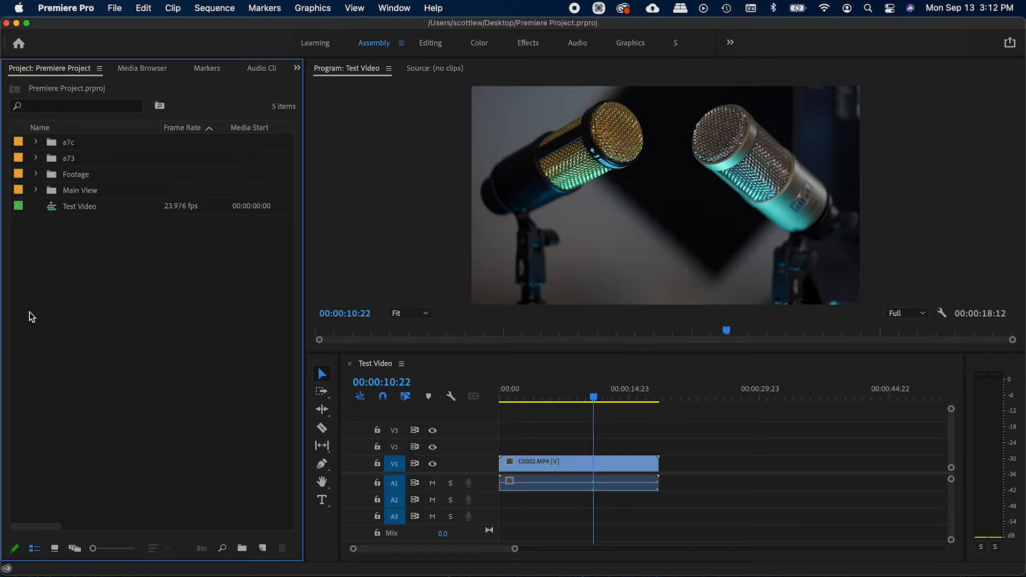
Expand the a73 bin to view its clips and switch to the Editing workspace.
left_click(35, 159)
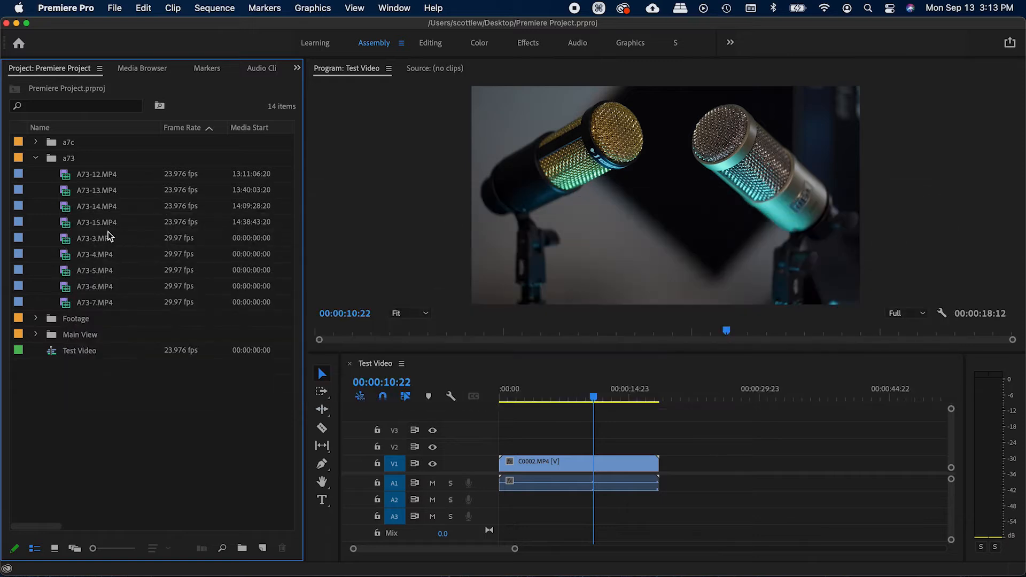
left_click(427, 44)
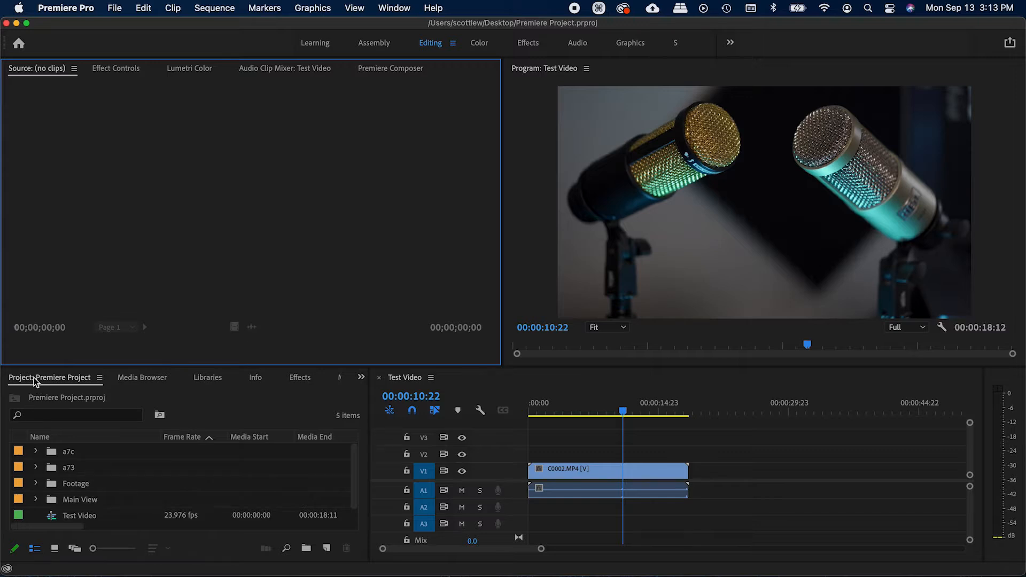
Open C20210816_0892.MP4 from the a7c bin in the Source monitor and scrub it to 10;14;29;06.
left_click(36, 451)
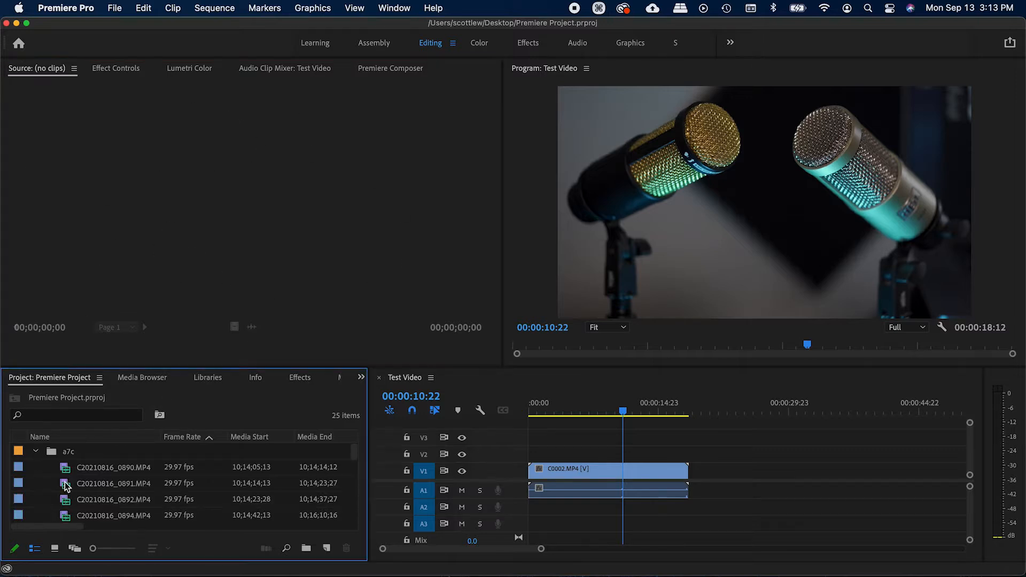
left_click(65, 484)
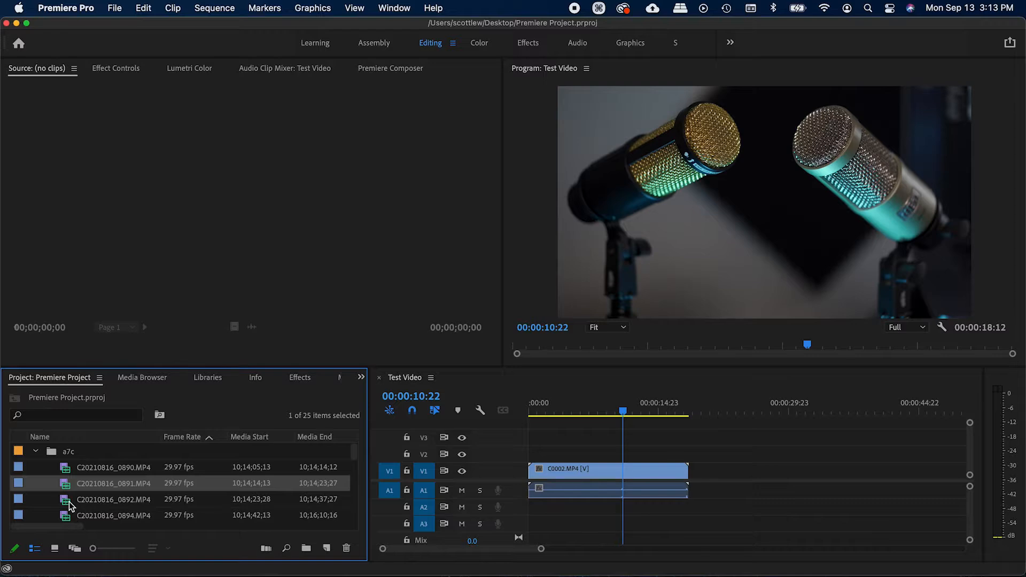
double_click(70, 505)
scroll(166, 473, "down", 2)
left_click_drag(47, 345, 189, 345)
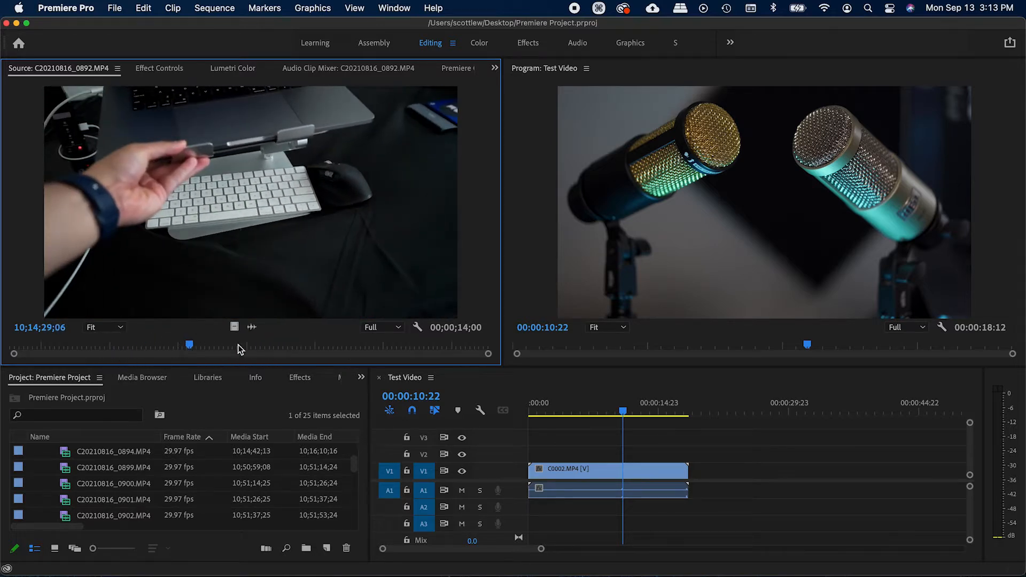
Insert the source clip C20210816_0892.MP4 into the Test Video timeline at 00:00:22:11 and scrub to 00:00:25:20.
left_click(723, 413)
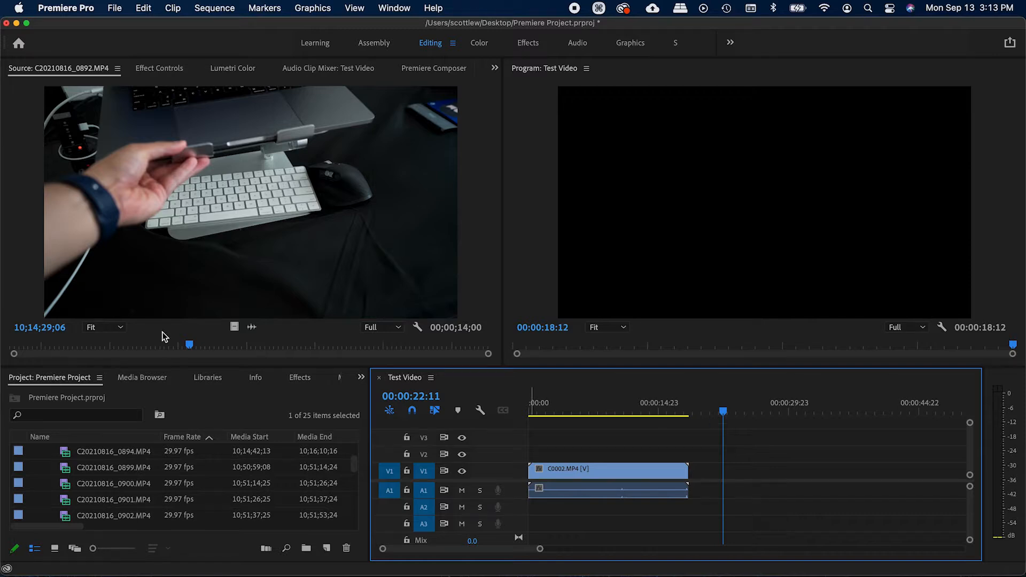
left_click(142, 237)
key("comma")
left_click_drag(721, 413, 753, 418)
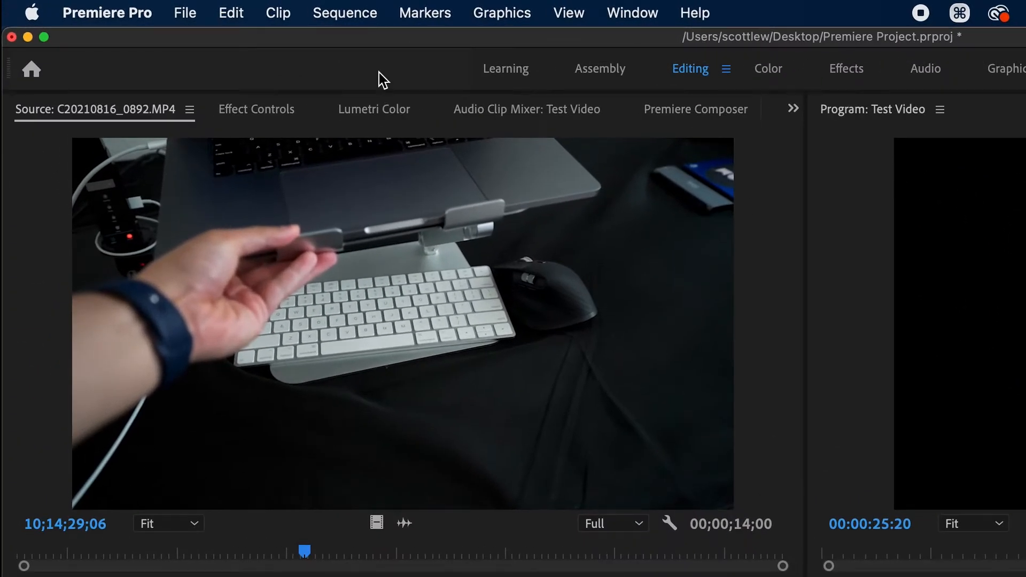
Set the Test Video sequence's frame size to 1920 by 1080 and check the C20210816_0892.MP4 clip at 00:00:26:06.
left_click(361, 12)
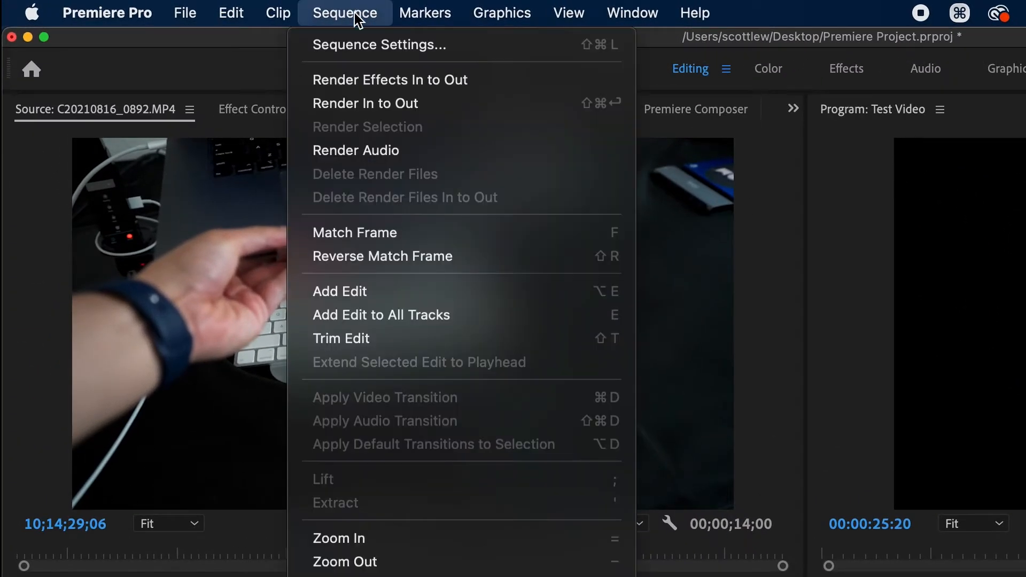
left_click(357, 49)
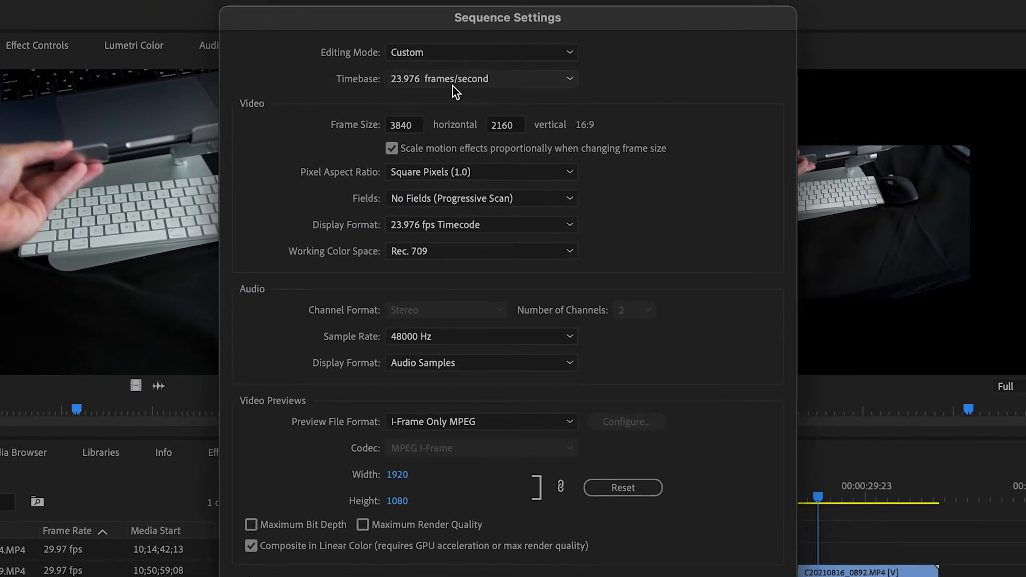
left_click(671, 246)
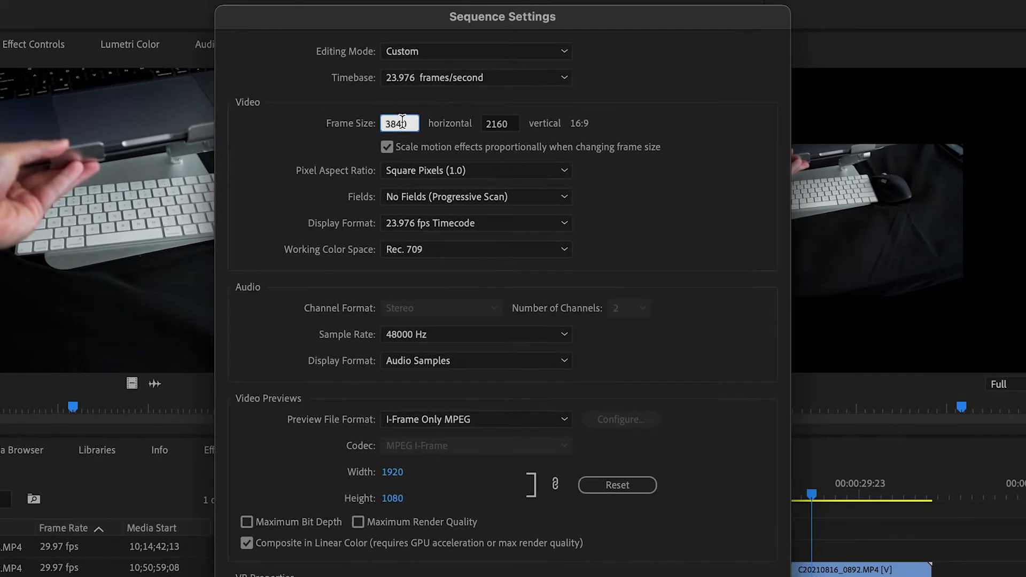
type("1920")
key("Tab")
type("1080")
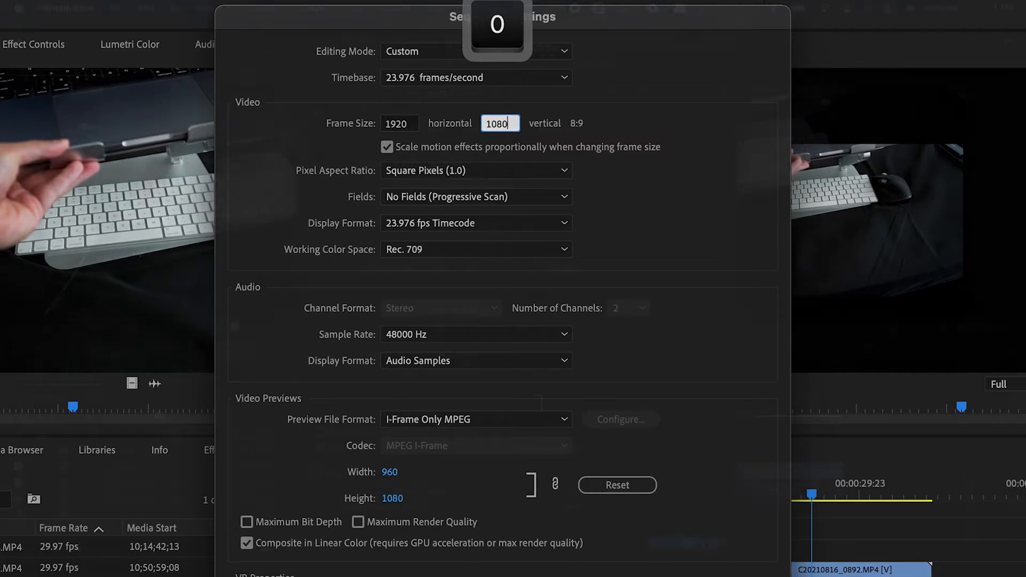
key("Return")
left_click(751, 416)
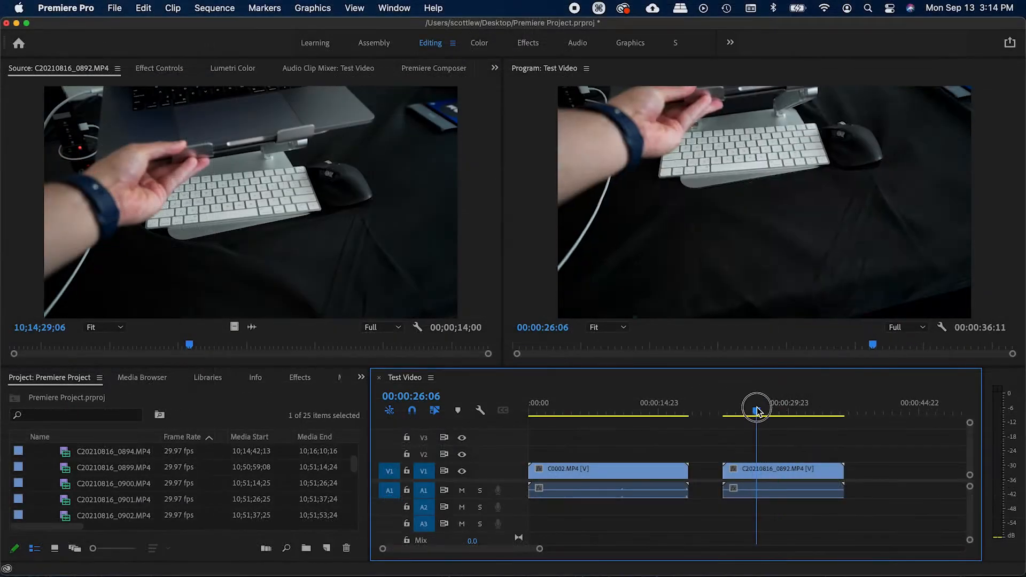
Apply Set to Frame Size to the C0002.MP4 clip in the timeline and scrub through it to 00:00:15:13.
left_click_drag(751, 420, 602, 416)
left_click(593, 471)
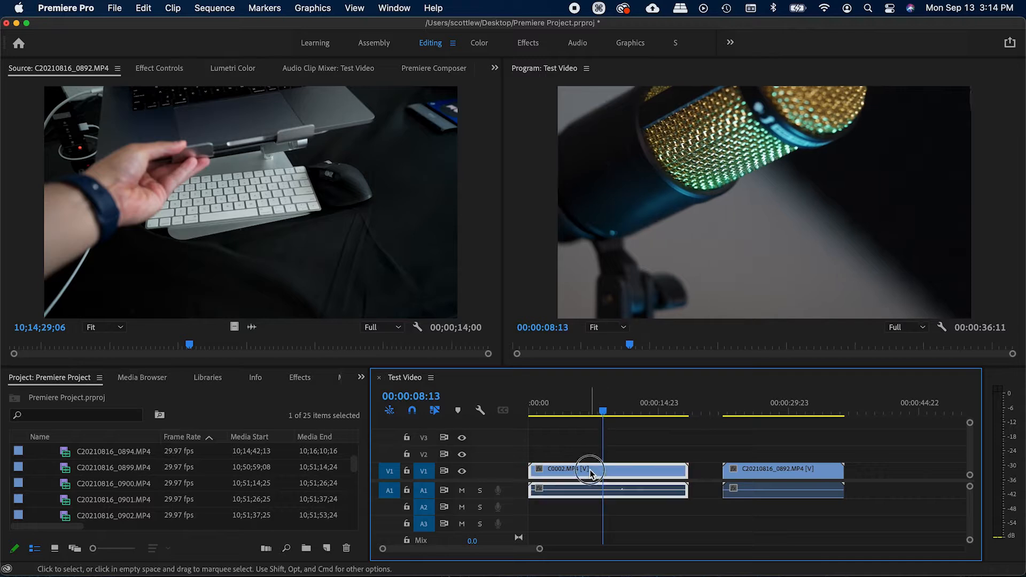
right_click(597, 473)
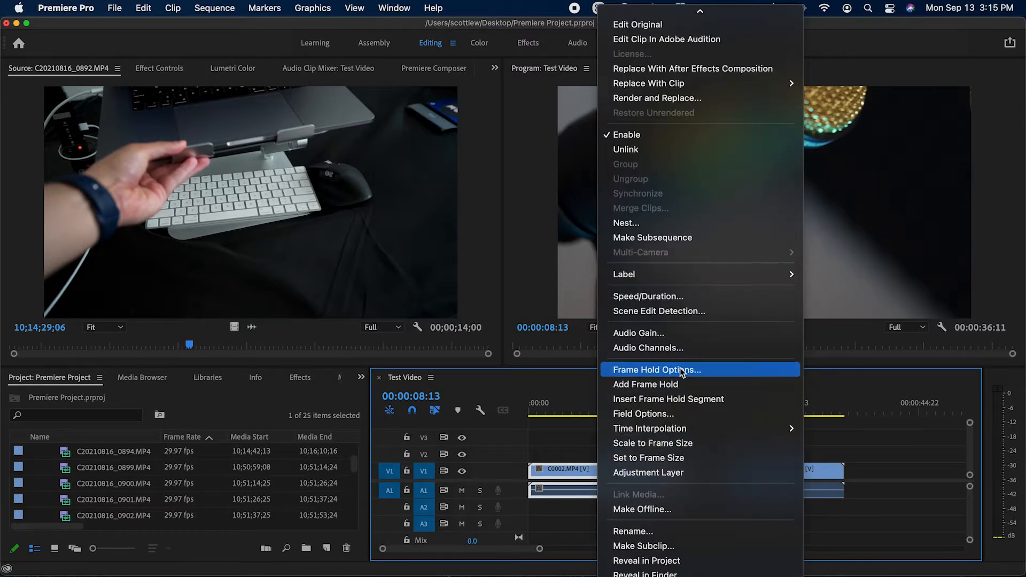
left_click(675, 458)
left_click_drag(589, 408, 664, 400)
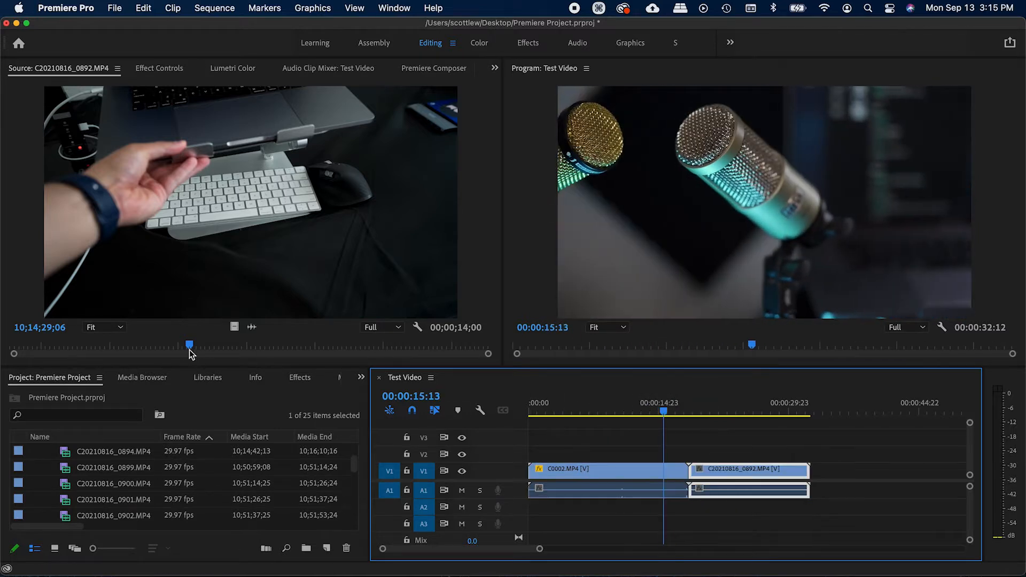
Mark a source range of about four seconds ending at 10;14;32;06 and place only its video on V1 after the last clip.
left_click_drag(190, 354, 291, 346)
key("i")
key("o")
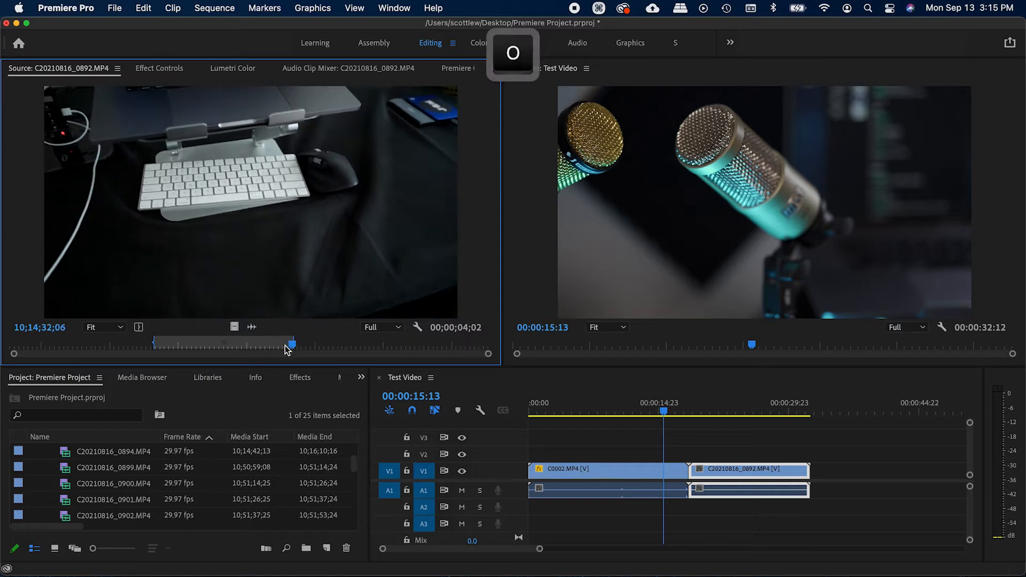
left_click(234, 327)
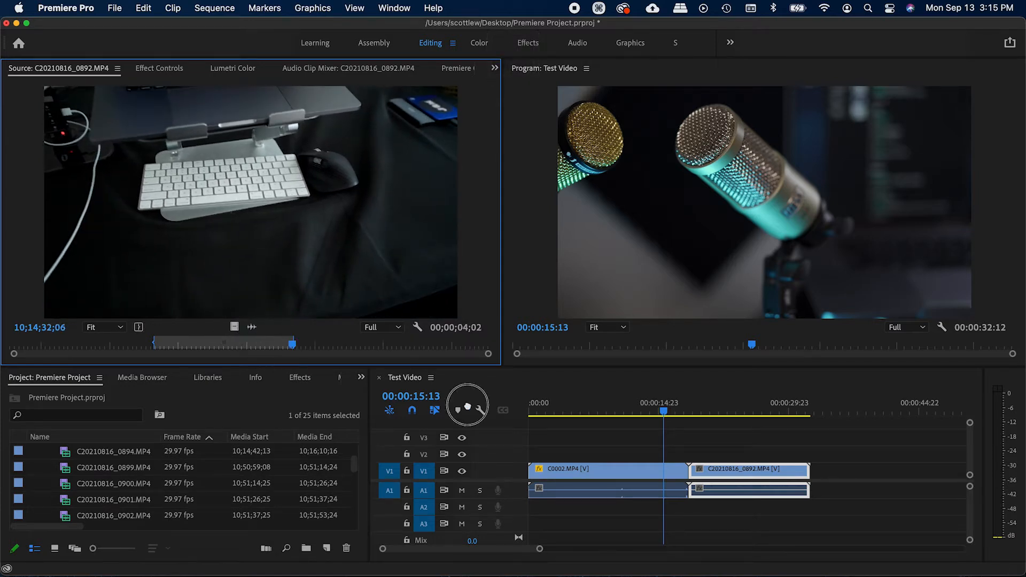
Insert the marked source range into C0002.MP4 at 00:00:07:15 and undo the insertion.
left_click_drag(763, 412, 595, 419)
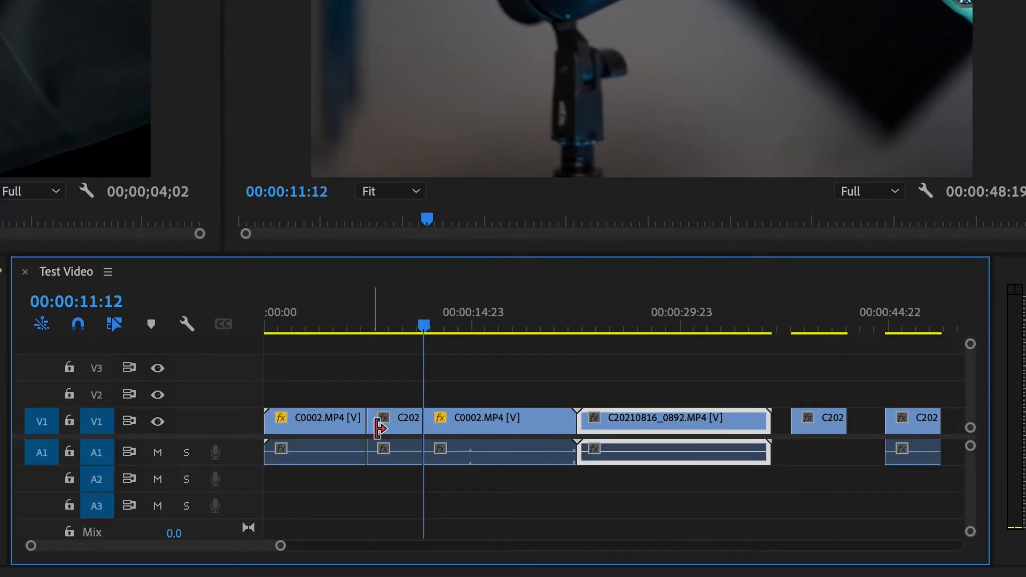
mouse_move(351, 333)
left_mouse_down()
mouse_move(477, 342)
mouse_move(369, 351)
mouse_move(362, 323)
mouse_move(337, 328)
mouse_move(370, 326)
left_mouse_up()
key("ctrl+z")
left_click(396, 325)
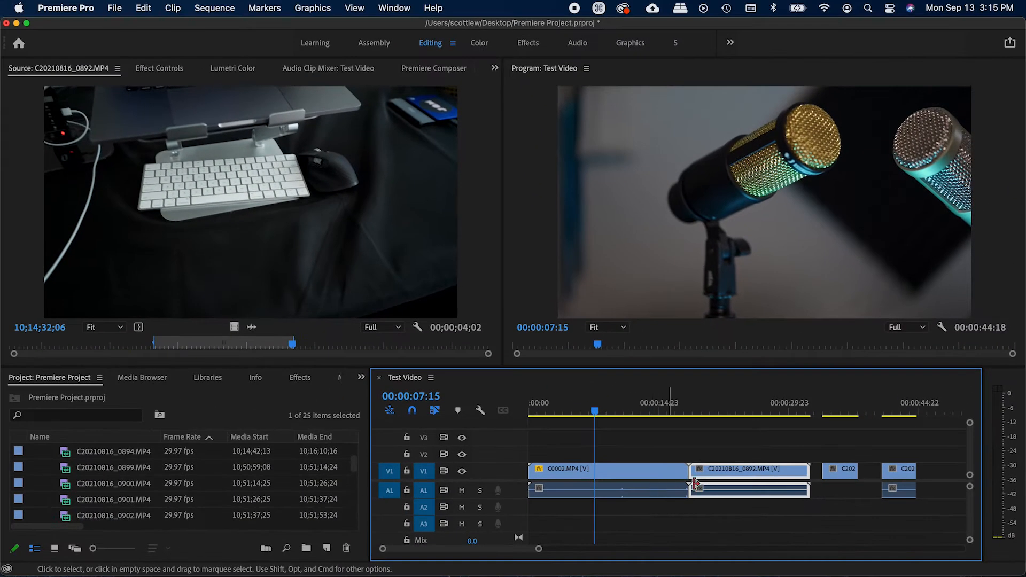
Switch to the Assembly workspace and add all clips from the a7c bin to the end of the timeline.
left_click(369, 46)
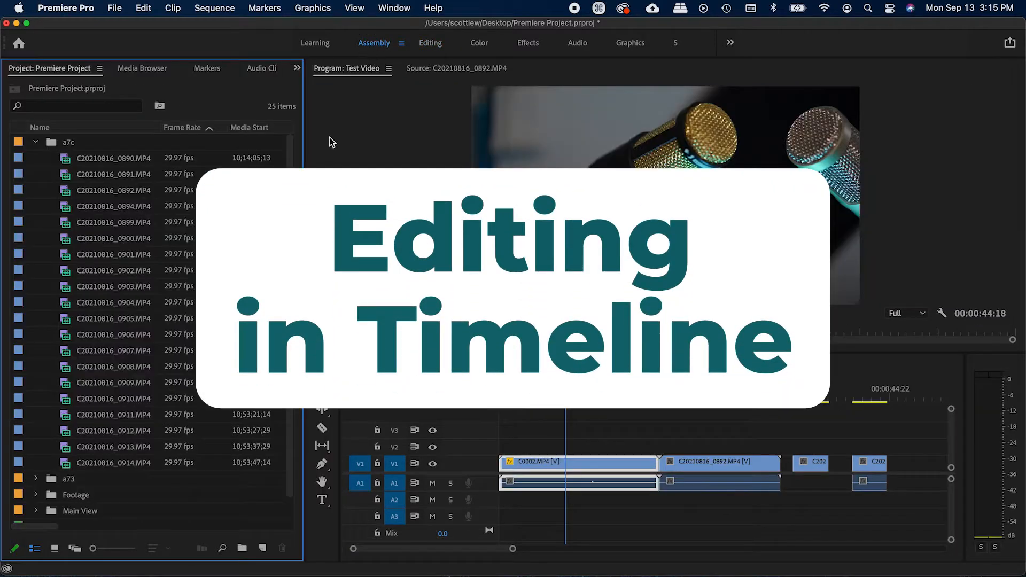
key("minus")
left_click(549, 394)
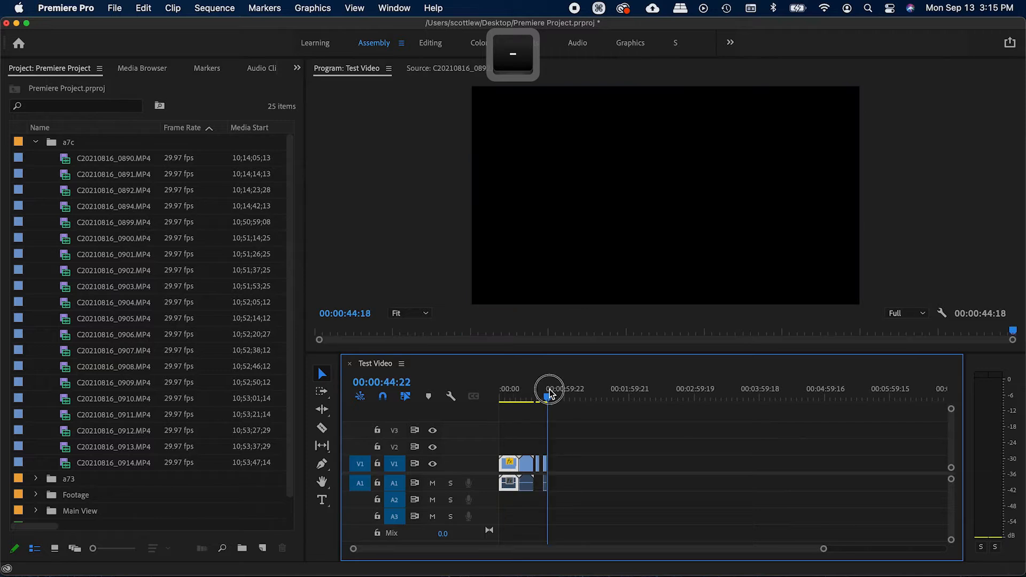
left_click_drag(550, 394, 545, 395)
left_click(67, 159)
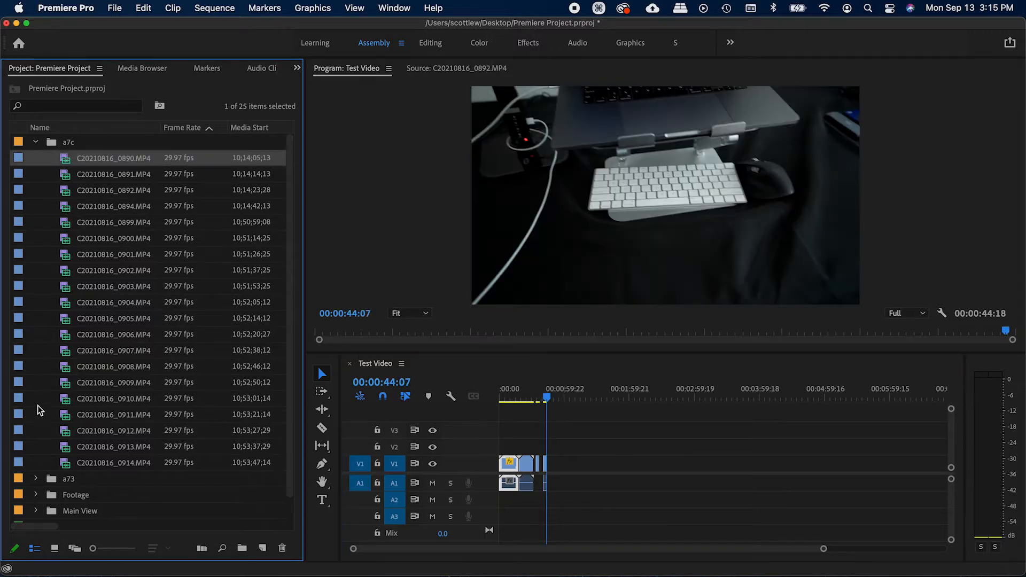
left_click(59, 464, "shift")
left_click_drag(44, 287, 739, 486)
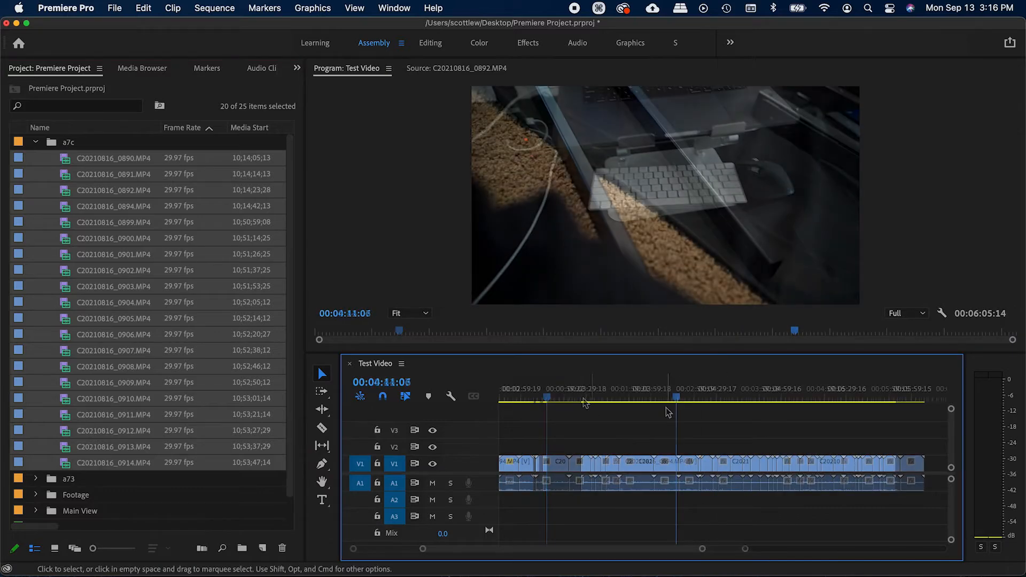
Split the C20210816_0903.MP4 clip at 00:04:03:06 with the Razor tool and return to the Selection tool.
left_click_drag(634, 395, 669, 398)
key("=")
key("c")
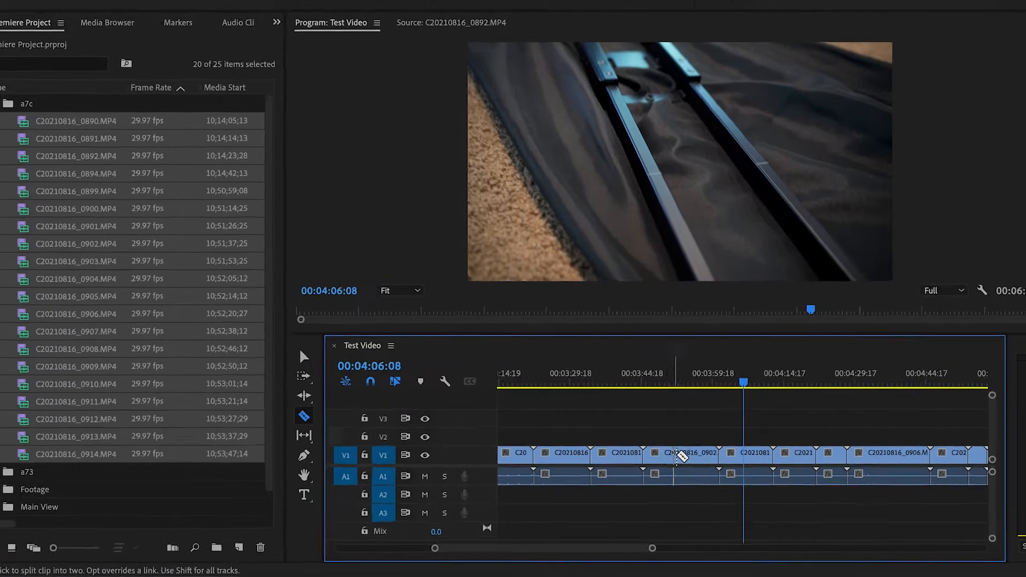
key("v")
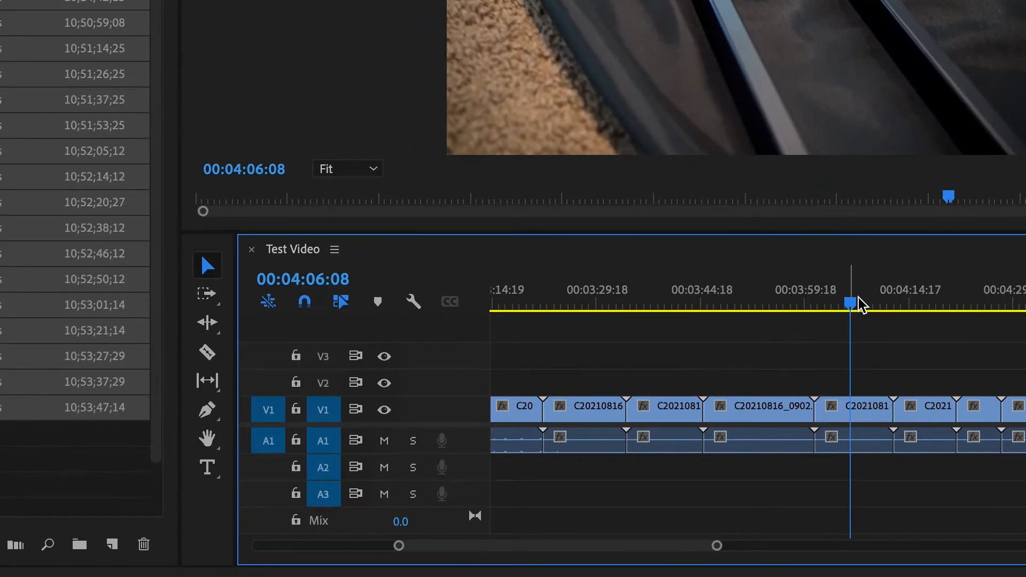
mouse_move(858, 300)
left_mouse_down()
mouse_move(845, 304)
mouse_move(856, 305)
left_mouse_up()
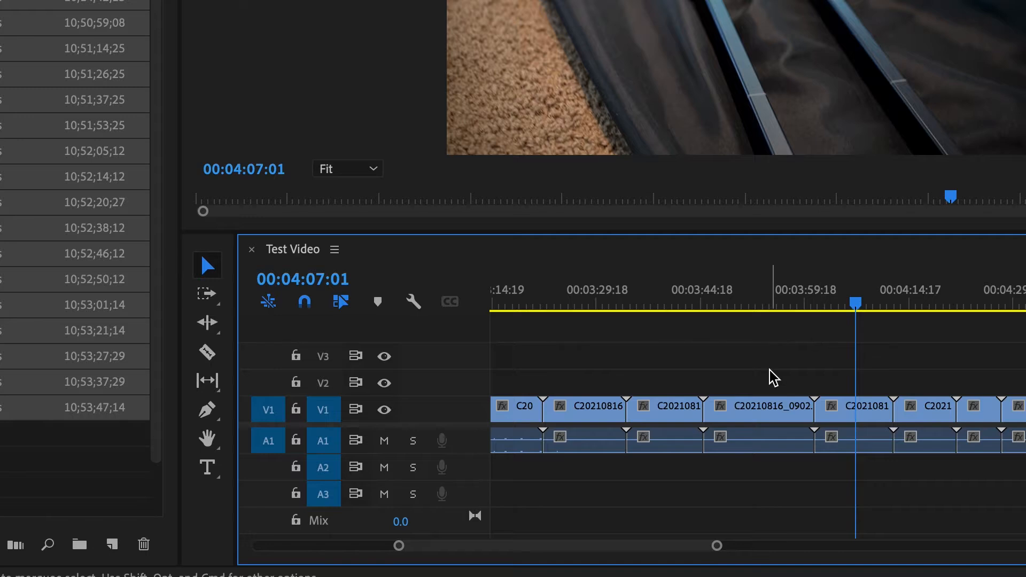
key("=")
left_click_drag(799, 310, 798, 302)
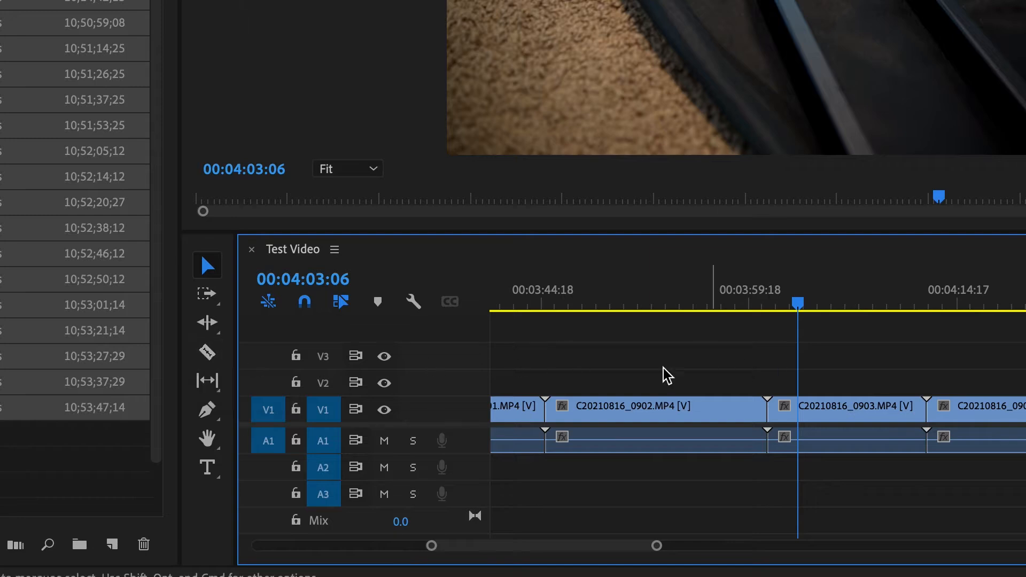
left_click(208, 352)
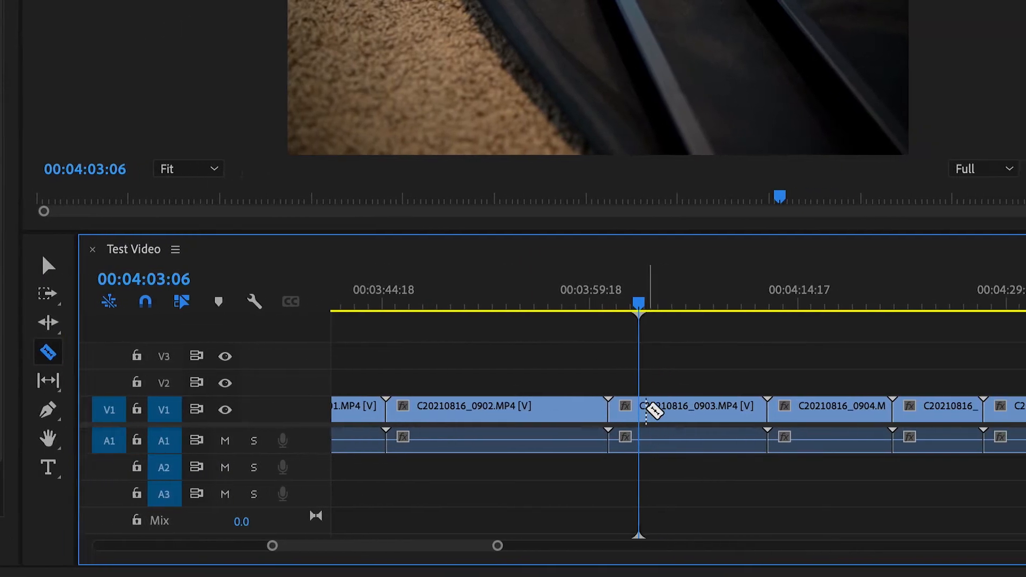
left_click(639, 411)
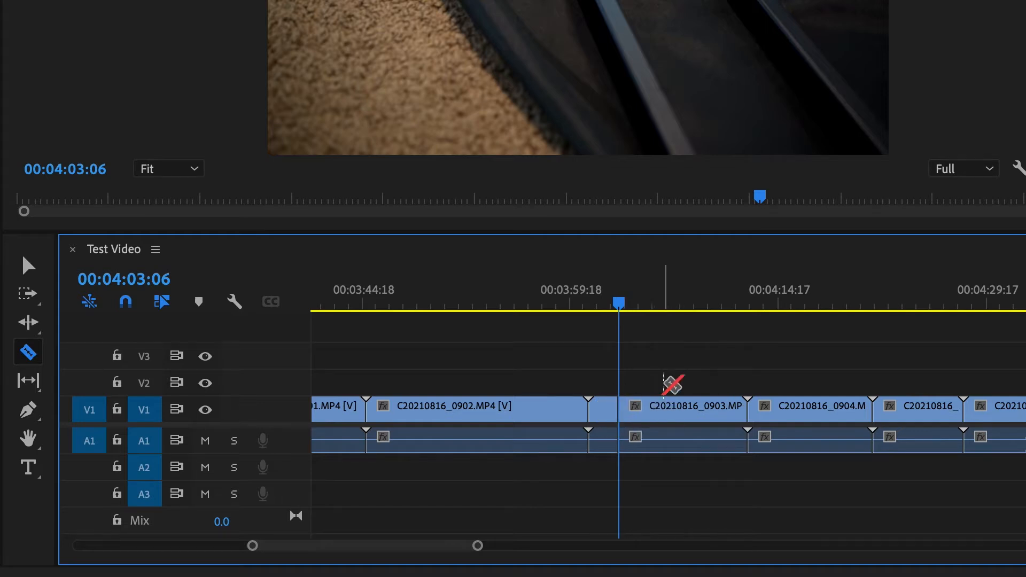
key("v")
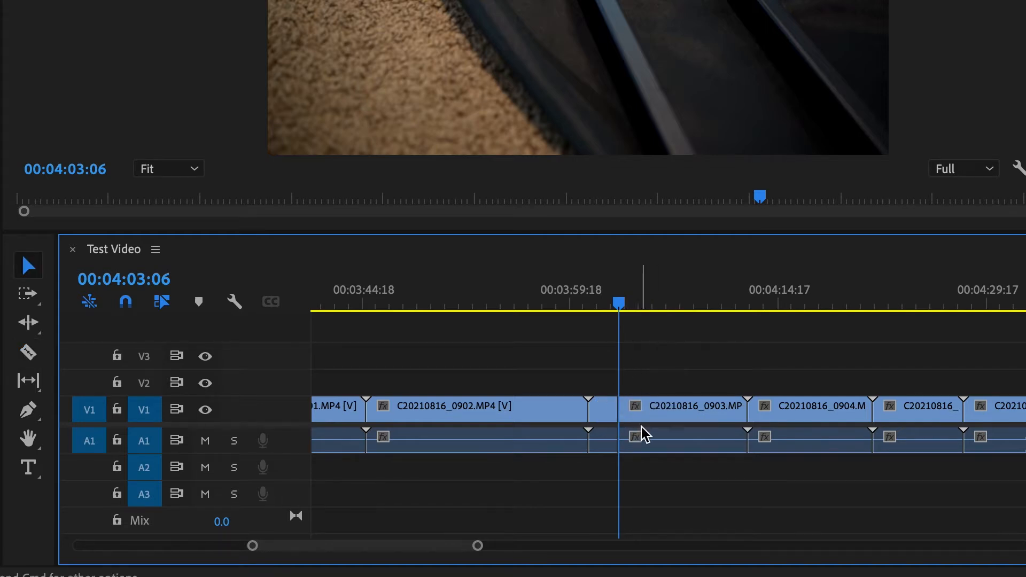
Delete the short opening piece of C20210816_0903.MP4, undo the deletion and select that piece again.
left_click(603, 411)
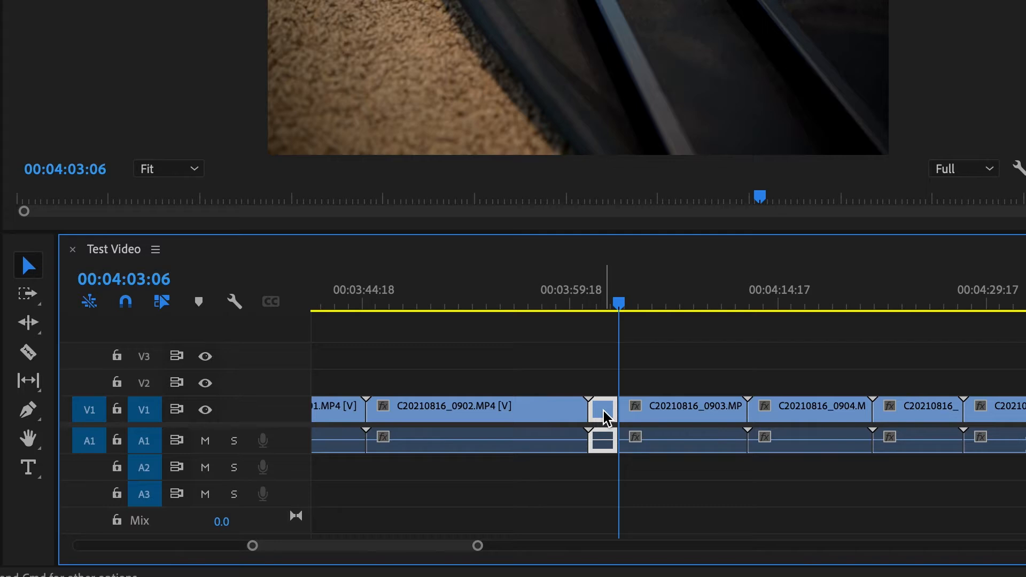
key("Delete")
key("super+z")
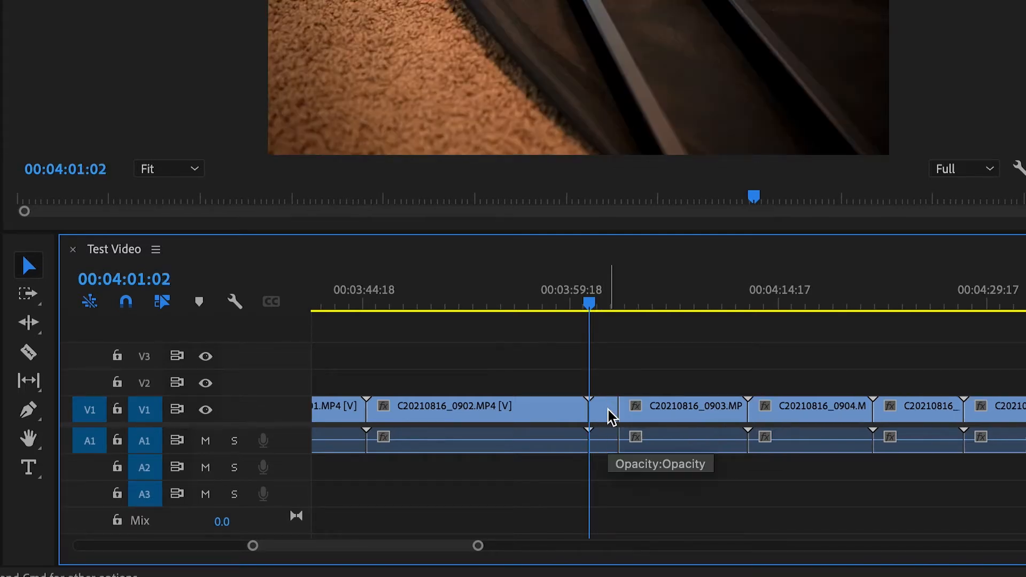
left_click(606, 410)
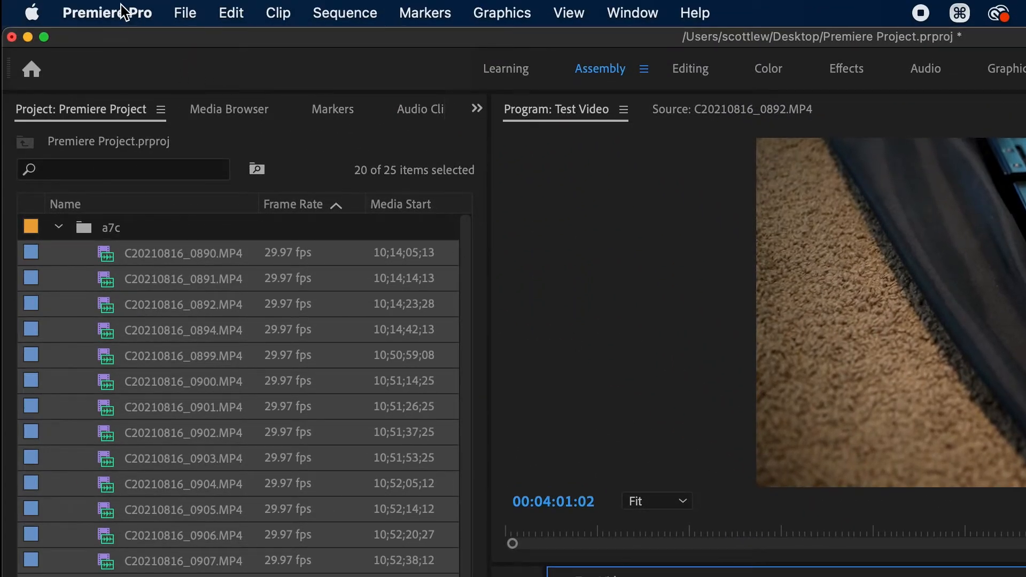
Look up the keyboard shortcuts assigned to the ripple delete command.
left_click(123, 12)
left_click(134, 139)
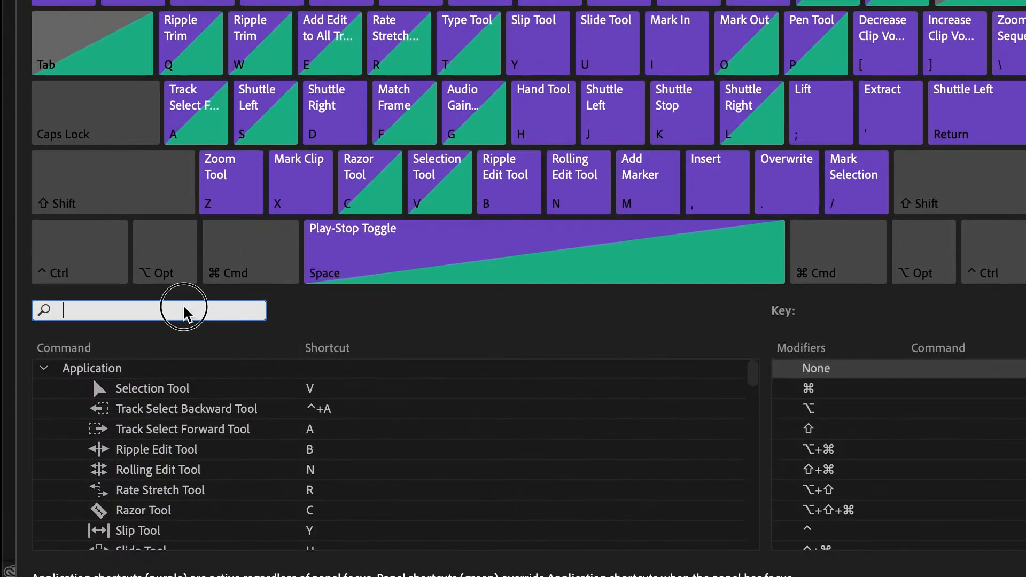
type("ripple delete")
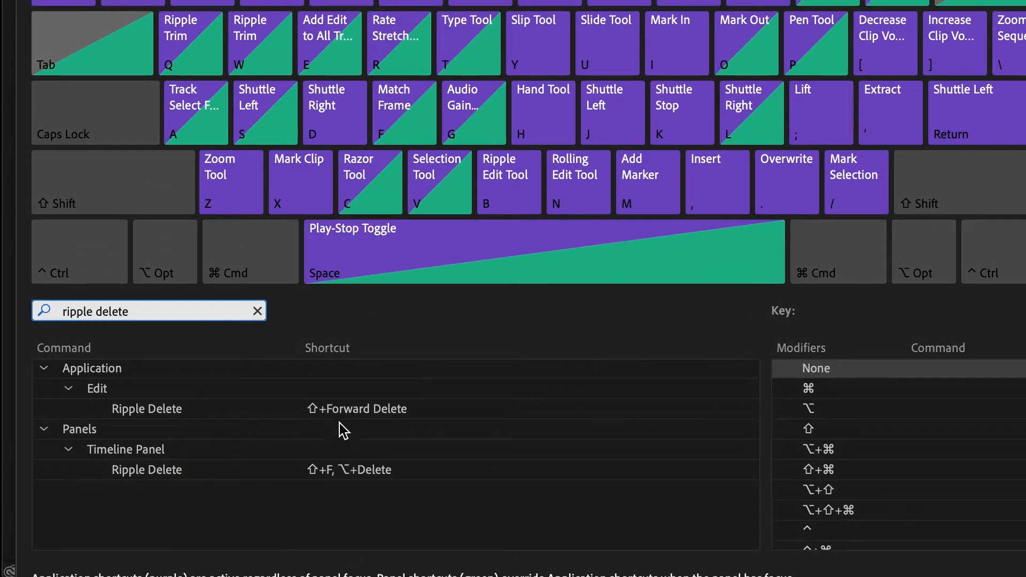
left_click(310, 475)
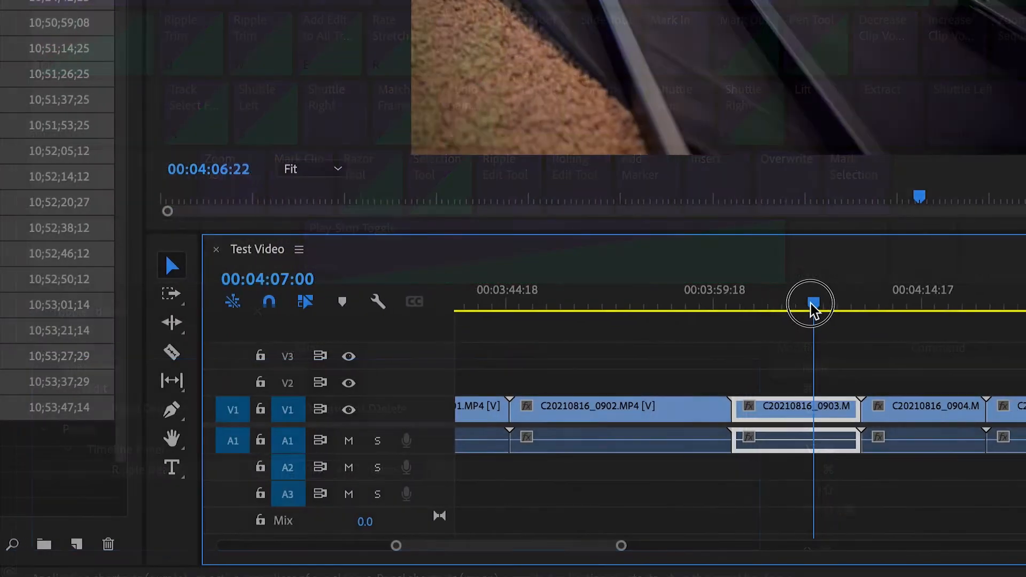
Trim the start and end of C20210816_0903.MP4 around the playhead at 00:04:06:07 and delete the gap after it.
left_click_drag(736, 309, 718, 309)
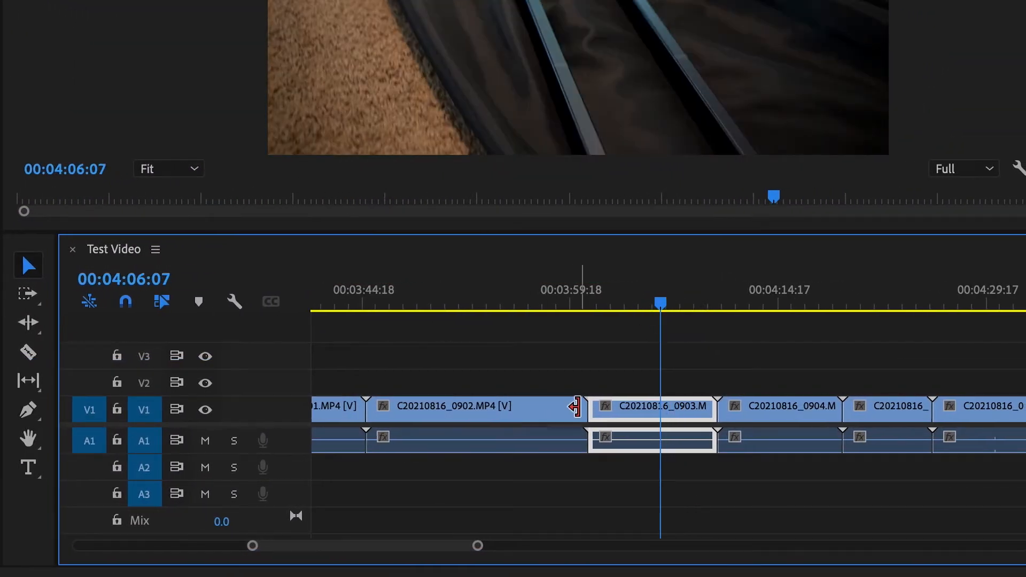
left_click_drag(599, 408, 610, 408)
left_click_drag(713, 409, 652, 412)
left_click(704, 410)
key("Delete")
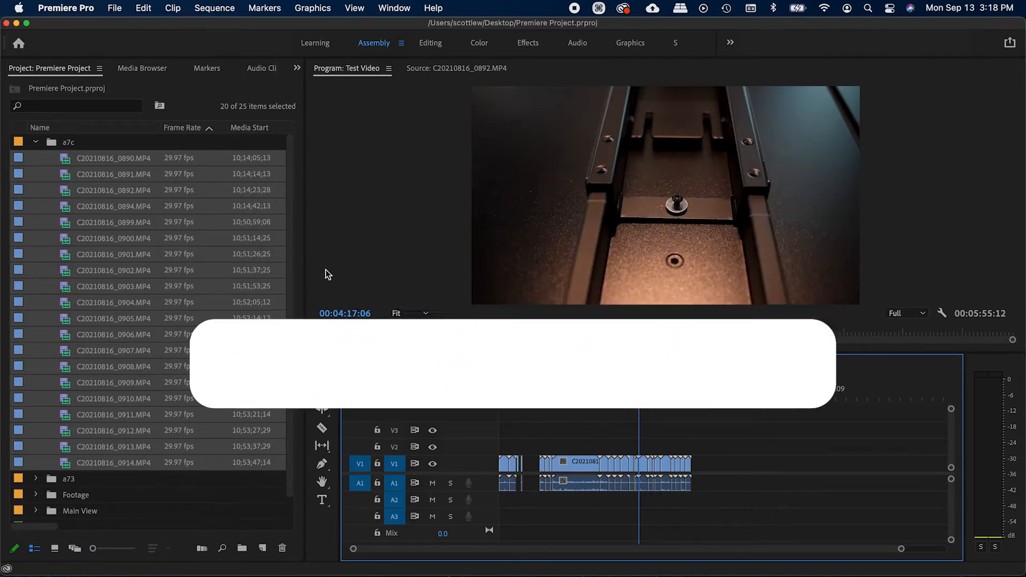
Show the Effects panel and dock it below the Project panel.
left_click(385, 9)
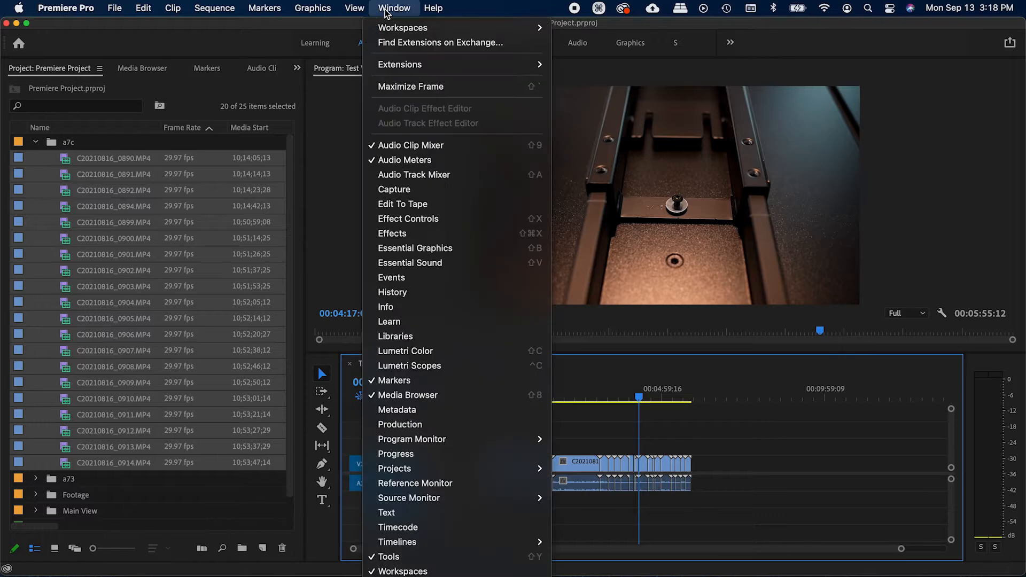
left_click(404, 234)
left_click_drag(248, 73, 154, 539)
key("shift+z")
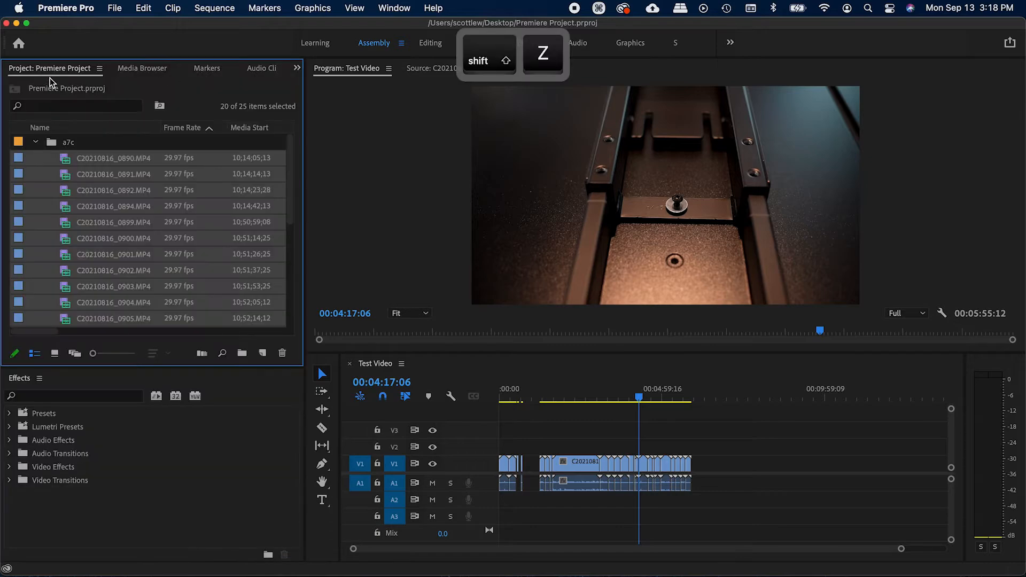
Hide the workspace bar and show the transport controls in the Program monitor.
left_click_drag(499, 58, 502, 33)
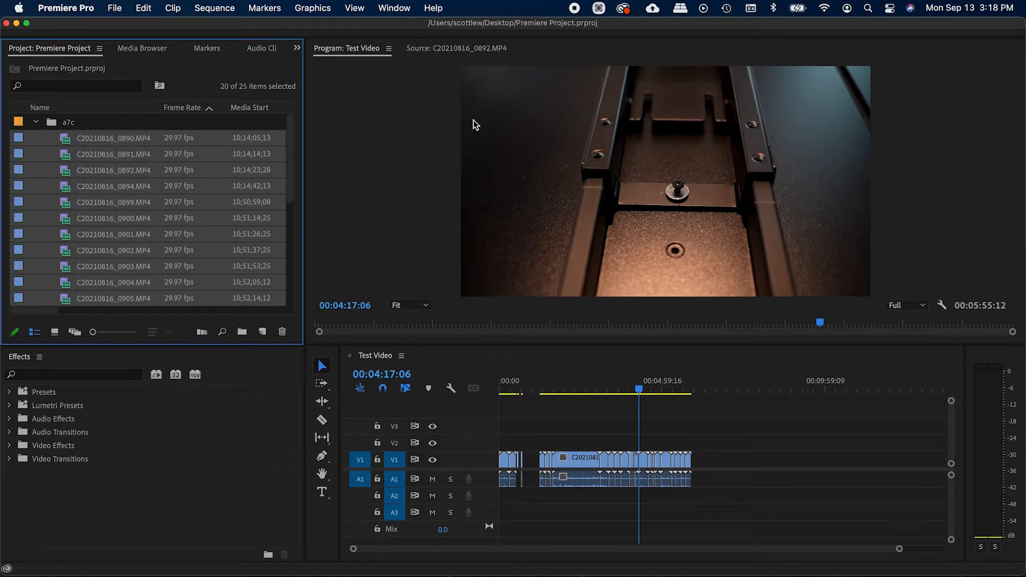
left_click(942, 305)
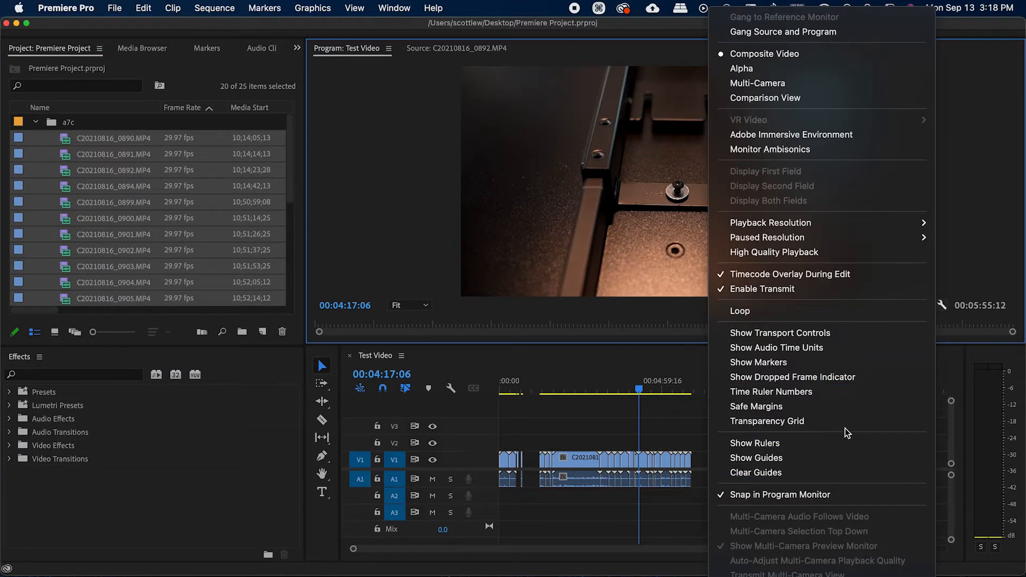
left_click(837, 339)
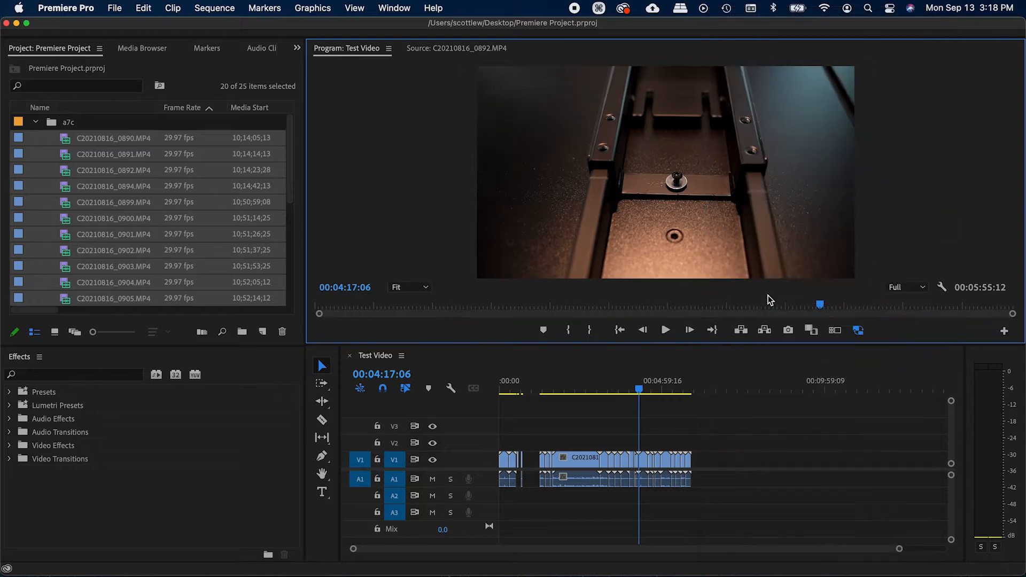
Hide the transport controls in the Program monitor and extend the Program monitor downward over the timeline area.
left_click(940, 288)
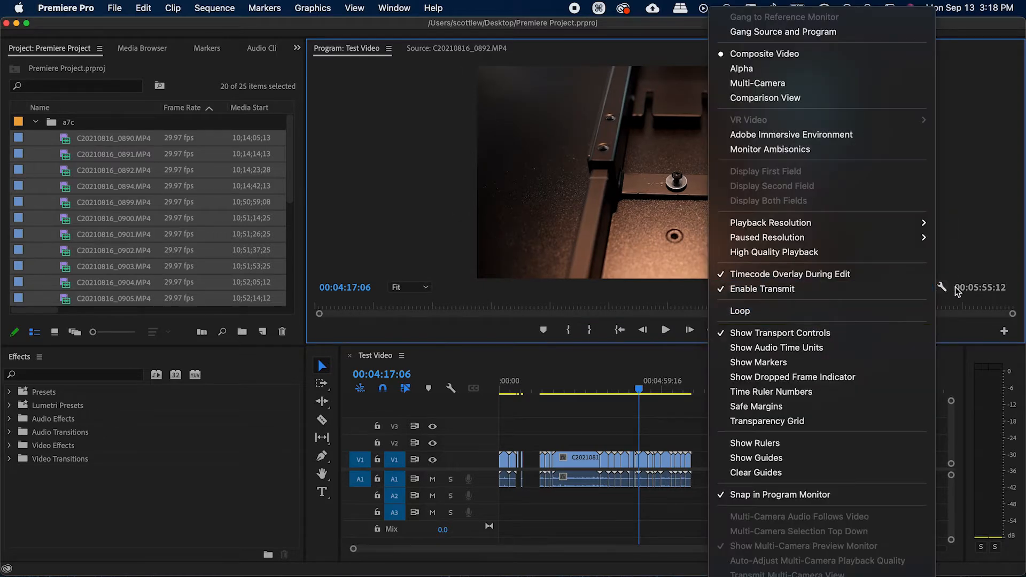
left_click(946, 288)
left_click(945, 288)
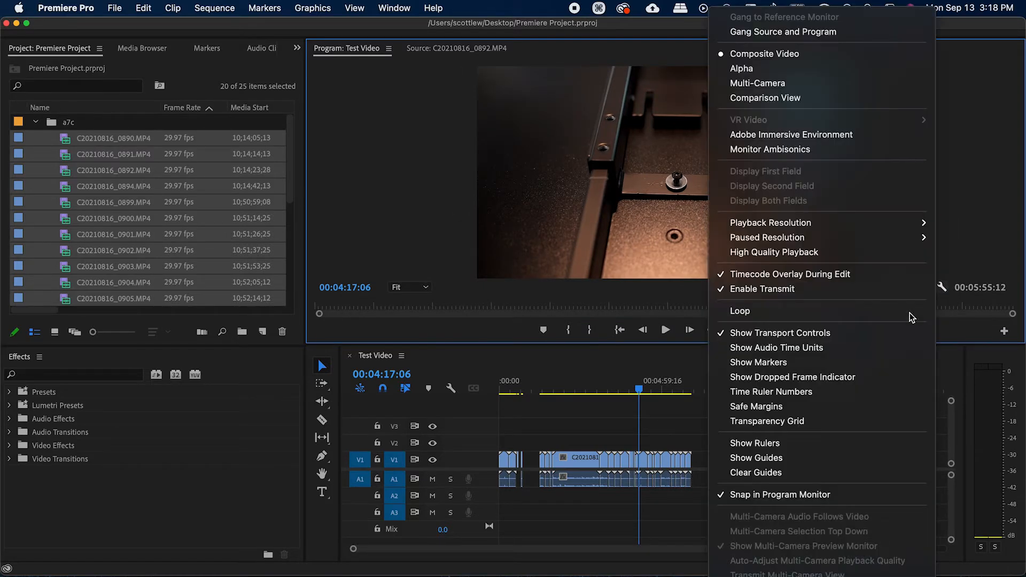
left_click(828, 332)
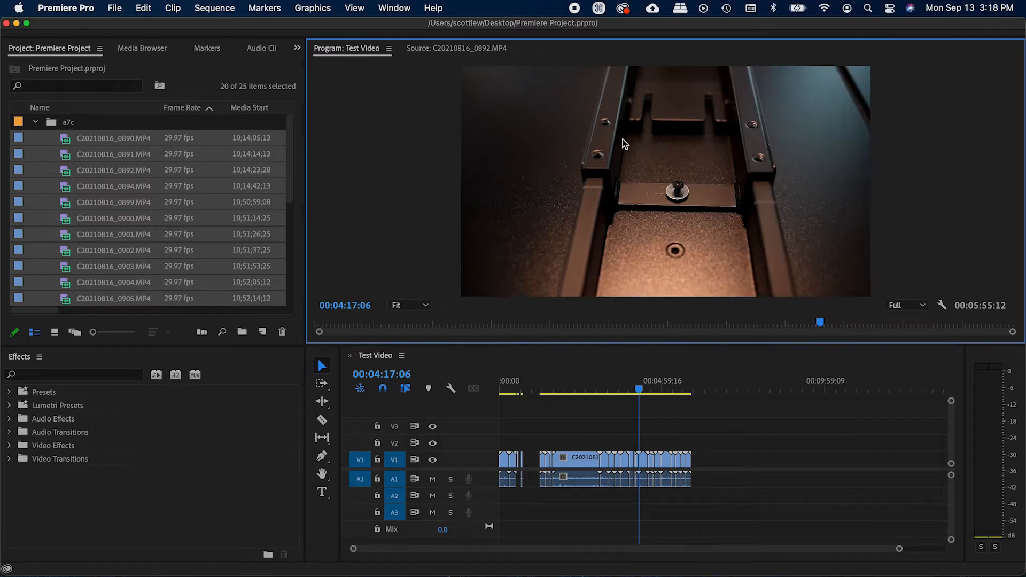
left_click_drag(480, 340, 482, 383)
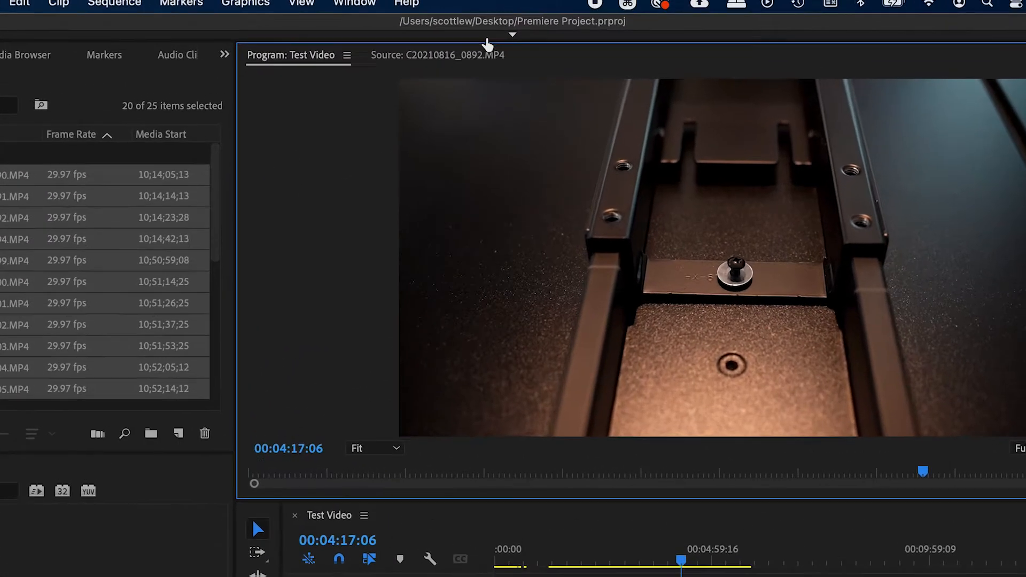
Show the workspace bar again and try to save the layout as a new workspace named S, cancelling the dialog.
left_click(515, 34)
left_click(335, 69)
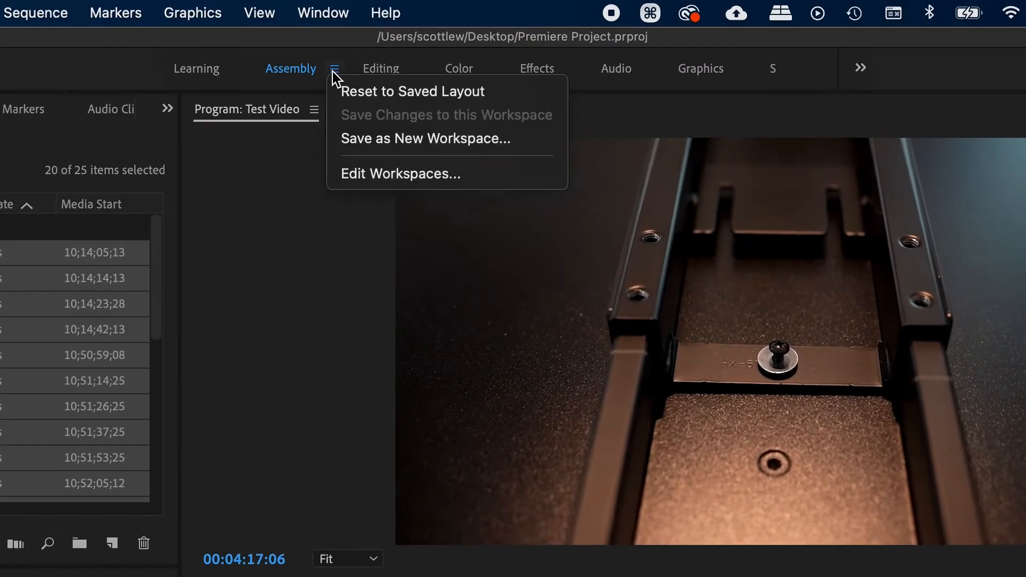
left_click(376, 137)
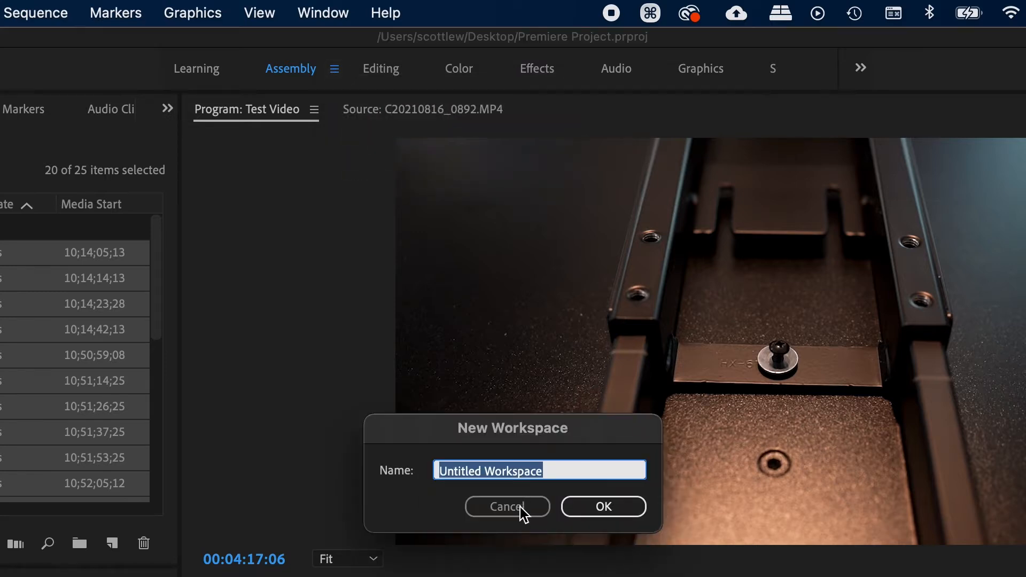
type("S")
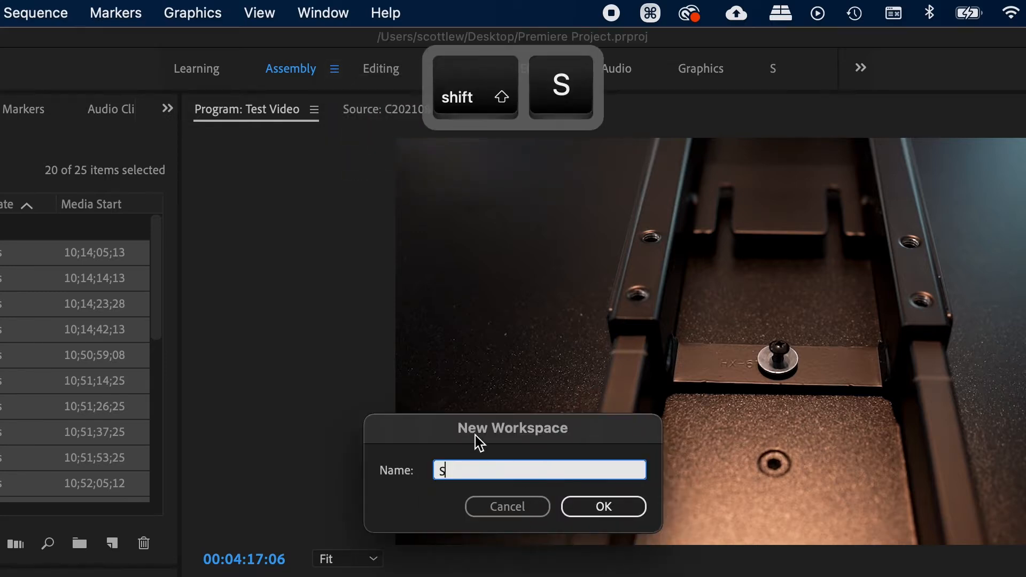
left_click(506, 500)
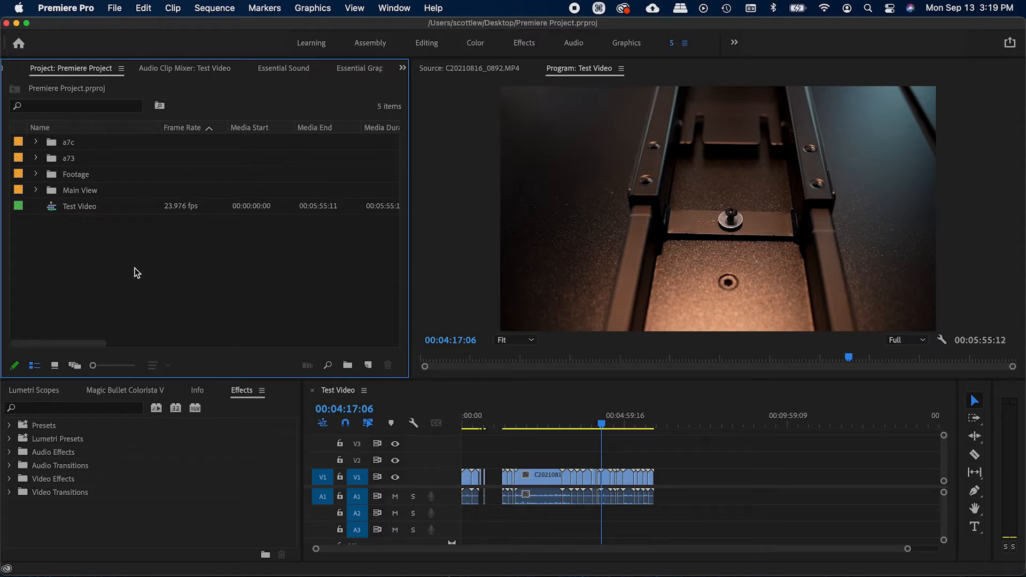
Maximize and restore the Project panel, the Program monitor, the timeline and the Effects panel in turn.
key("grave")
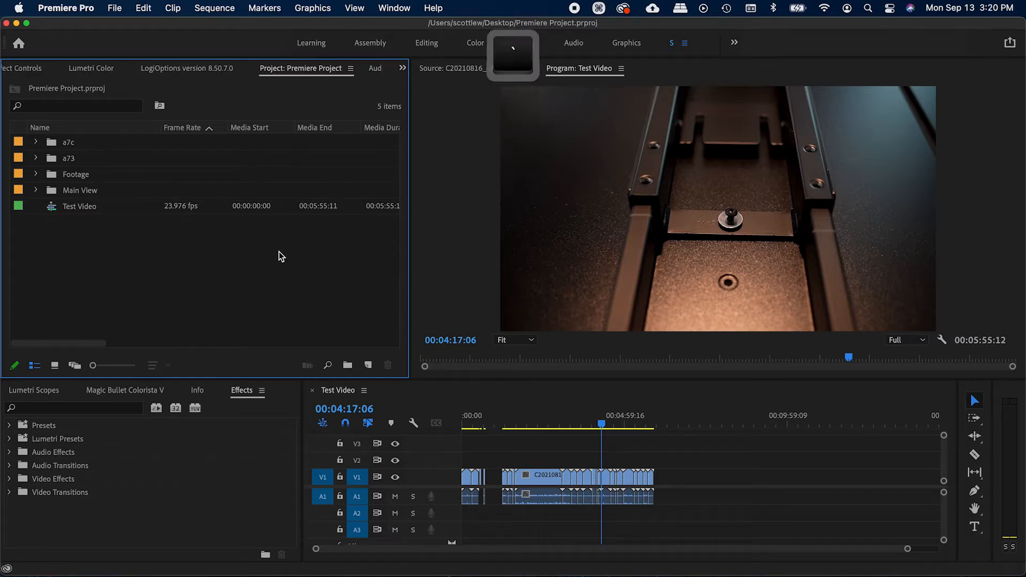
key("grave")
left_click(553, 262)
key("grave")
key("grave")
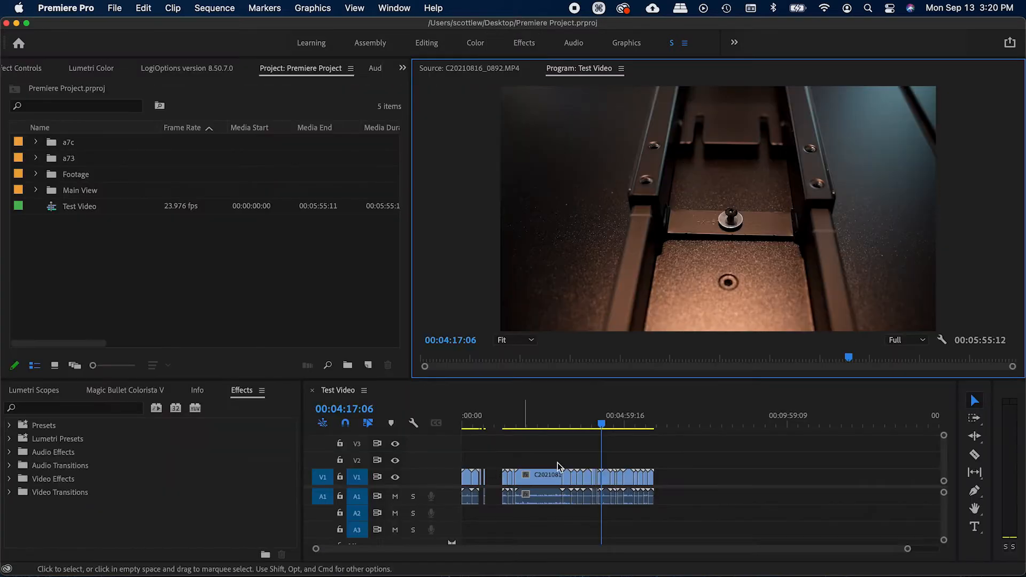
key("grave")
key("grave")
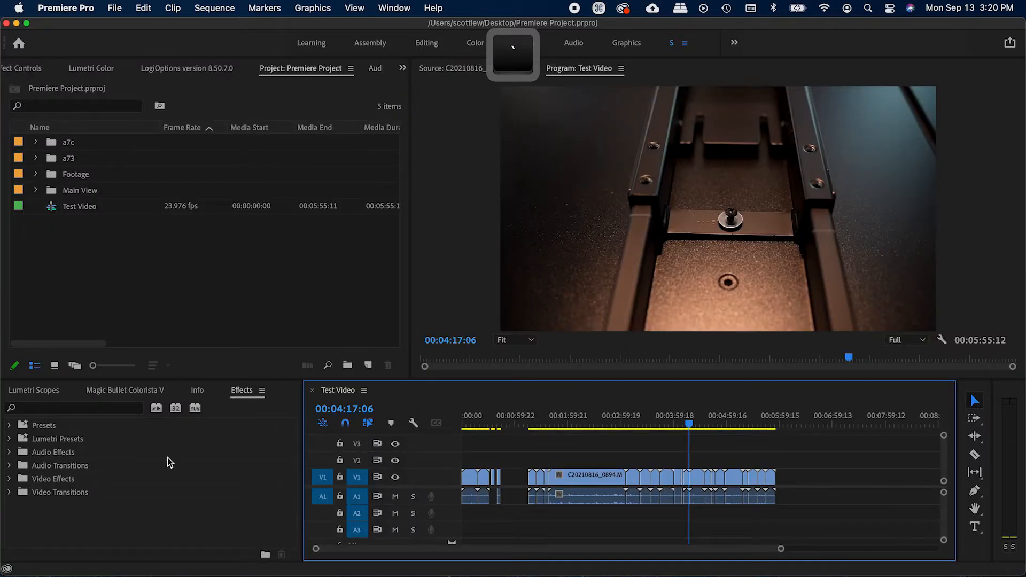
key("grave")
key("grave")
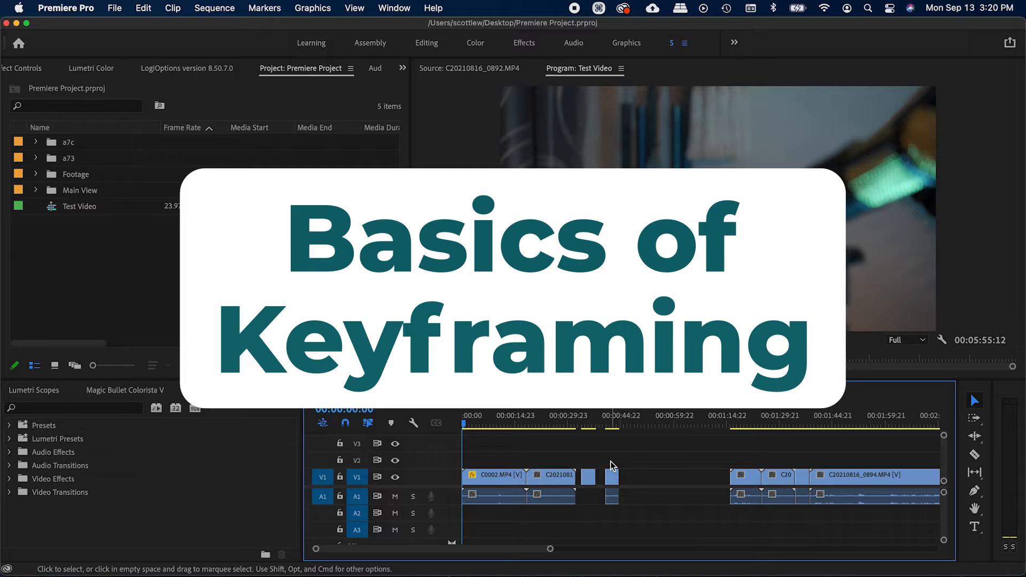
Delete the empty gaps between the early clips on V1 and place the playhead at 00:00:00:09.
key("BackSpace")
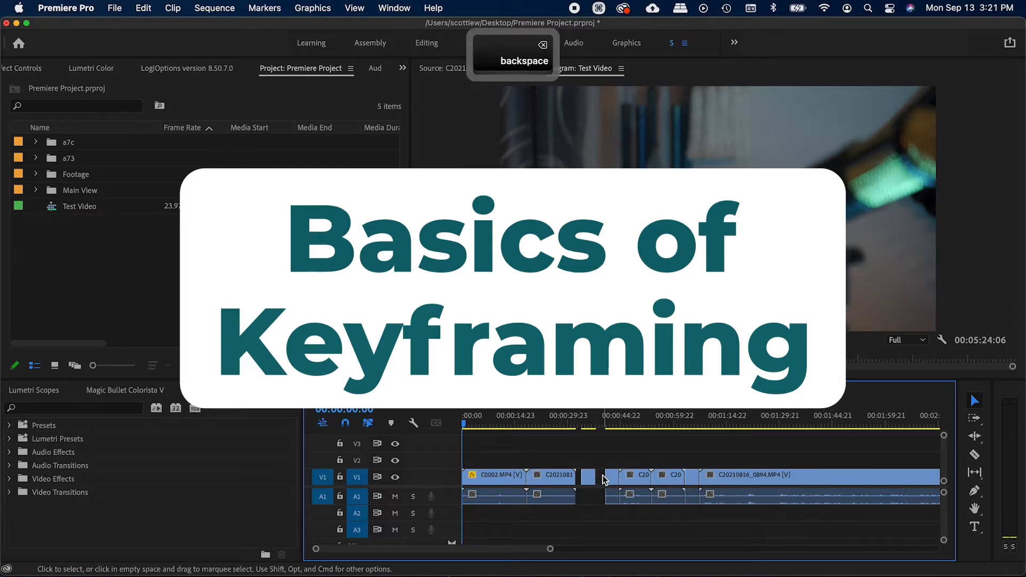
left_click(578, 476)
key("BackSpace")
left_click(584, 425)
left_click_drag(587, 428, 533, 423)
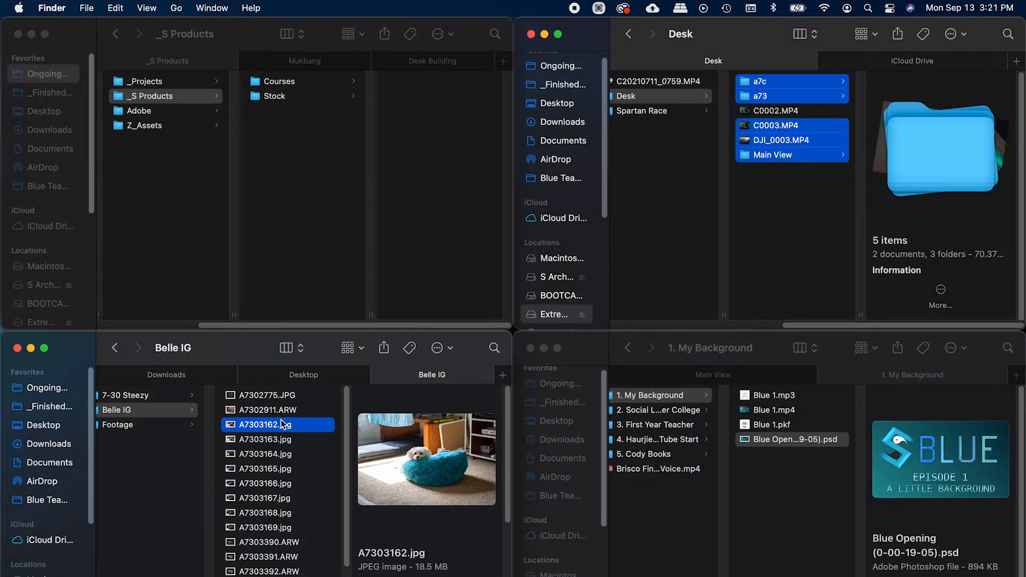
Import A7303162.jpg from the Belle IG folder in Finder and place it on V2 above C0002.MP4 in Premiere Pro.
left_click_drag(282, 419, 244, 428)
key("super+Tab")
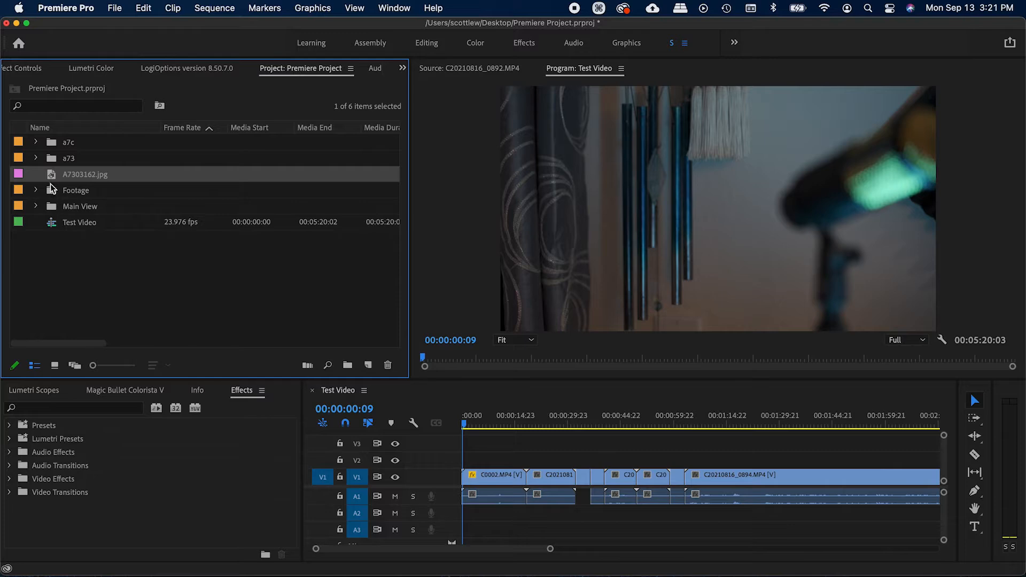
left_click_drag(86, 175, 470, 465)
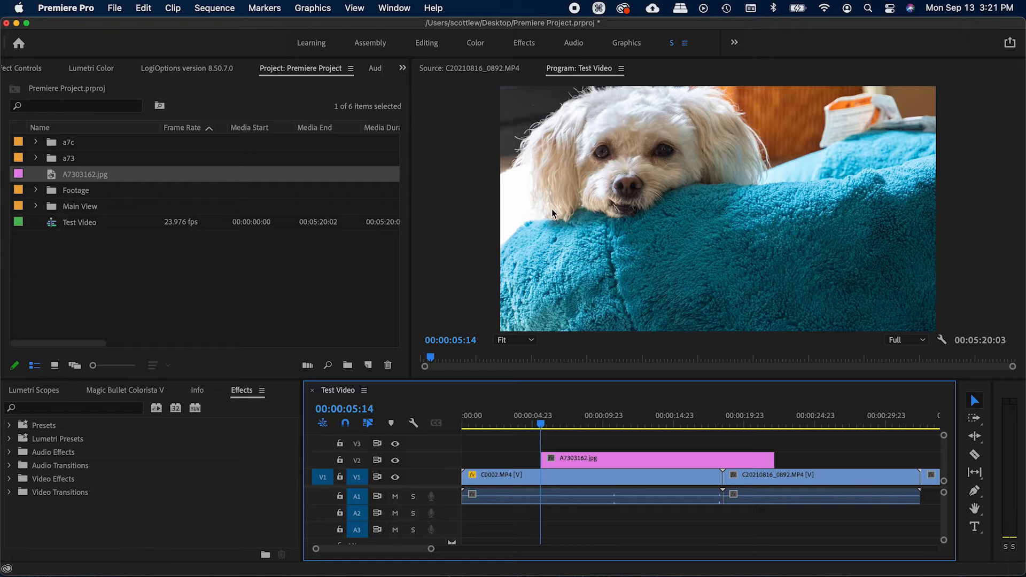
Show the Effect Controls for A7303162.jpg and enable Scale keyframing at 00:00:05:14.
left_click(553, 463)
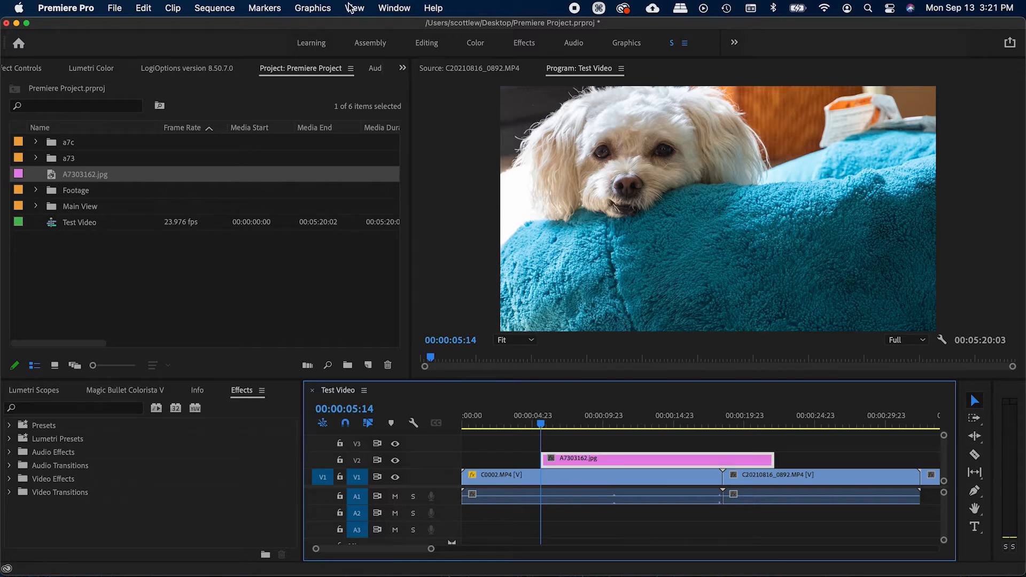
left_click(394, 8)
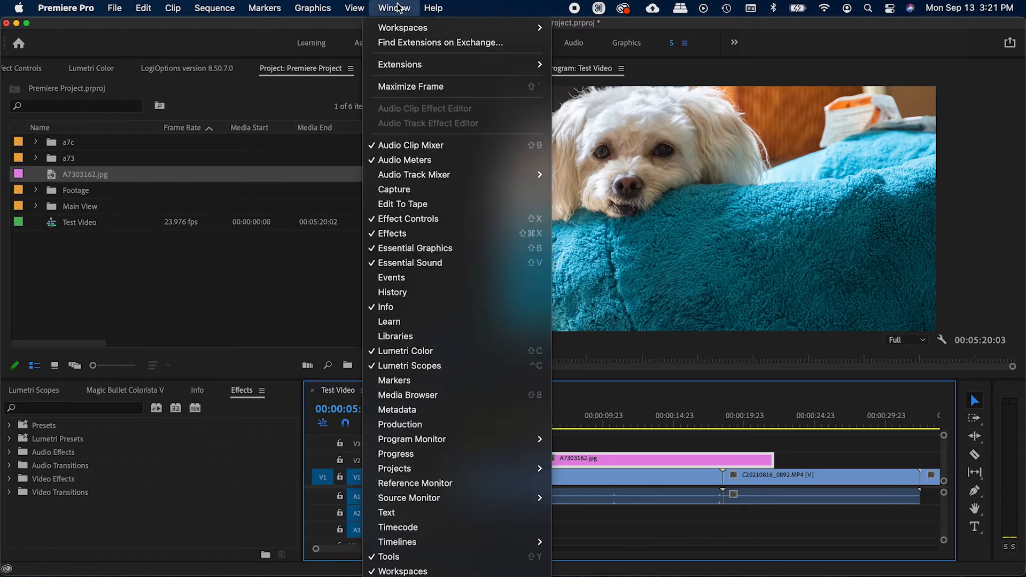
left_click(452, 220)
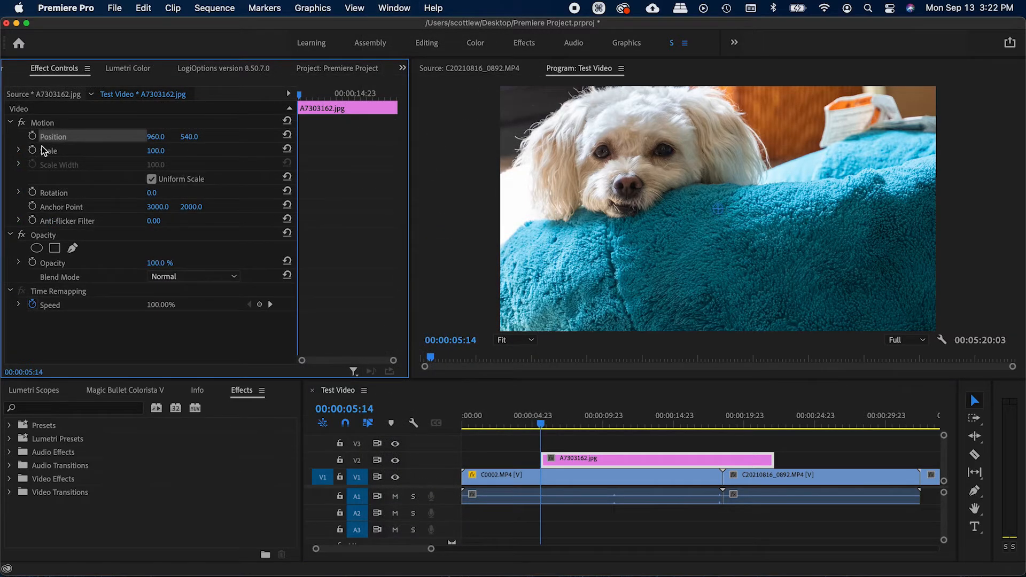
left_click(33, 151)
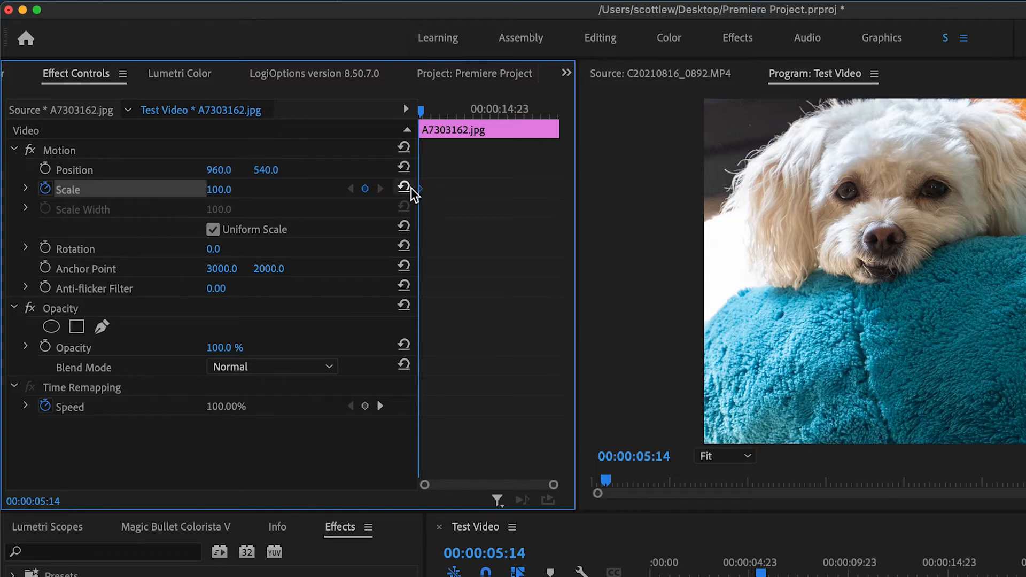
Add a Scale keyframe at 00:00:14:05, set it to 33 and play the animation from the start of A7303162.jpg.
left_click_drag(435, 115, 491, 111)
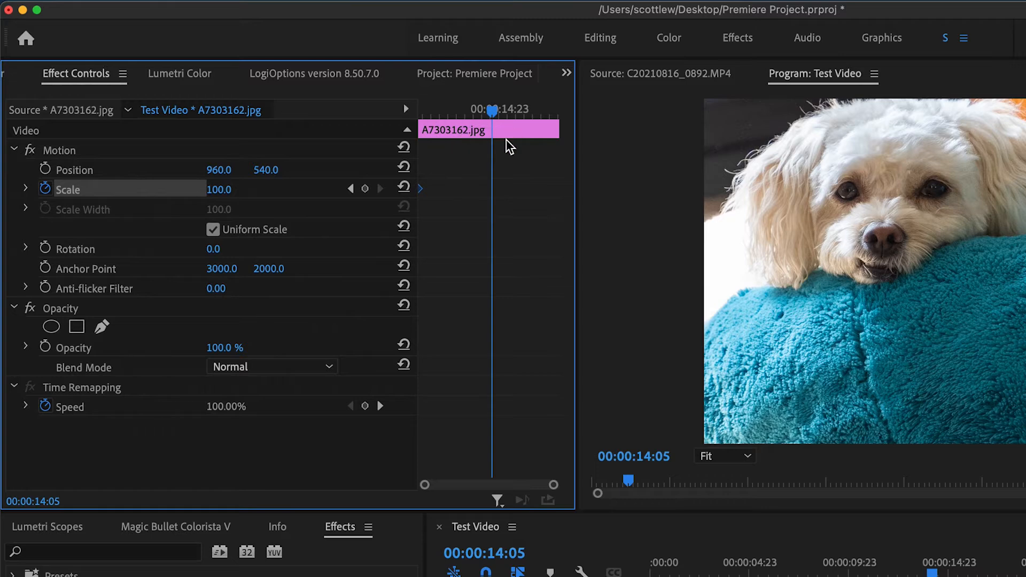
left_click(367, 189)
left_click_drag(217, 190, 175, 189)
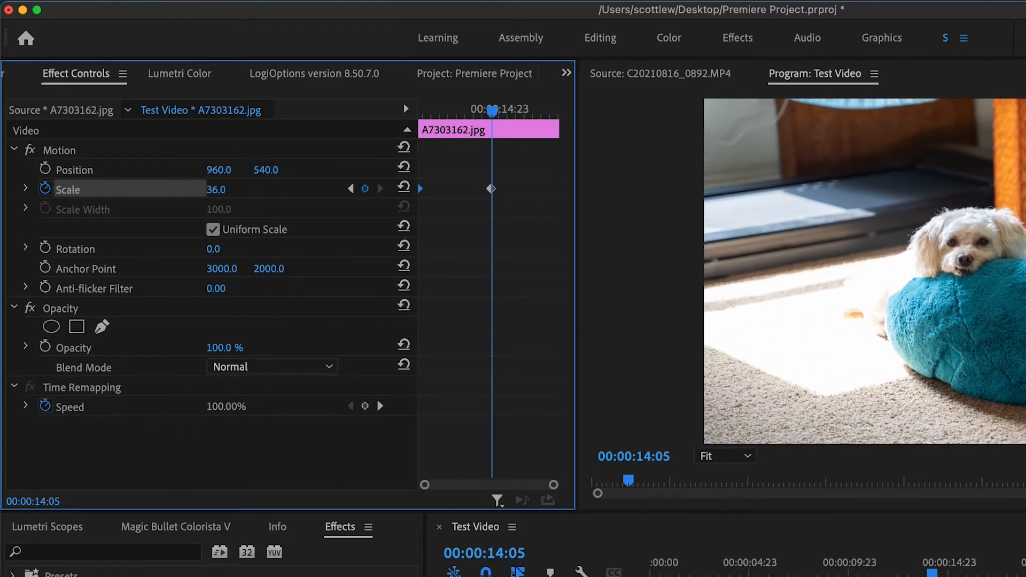
left_click_drag(312, 96, 298, 95)
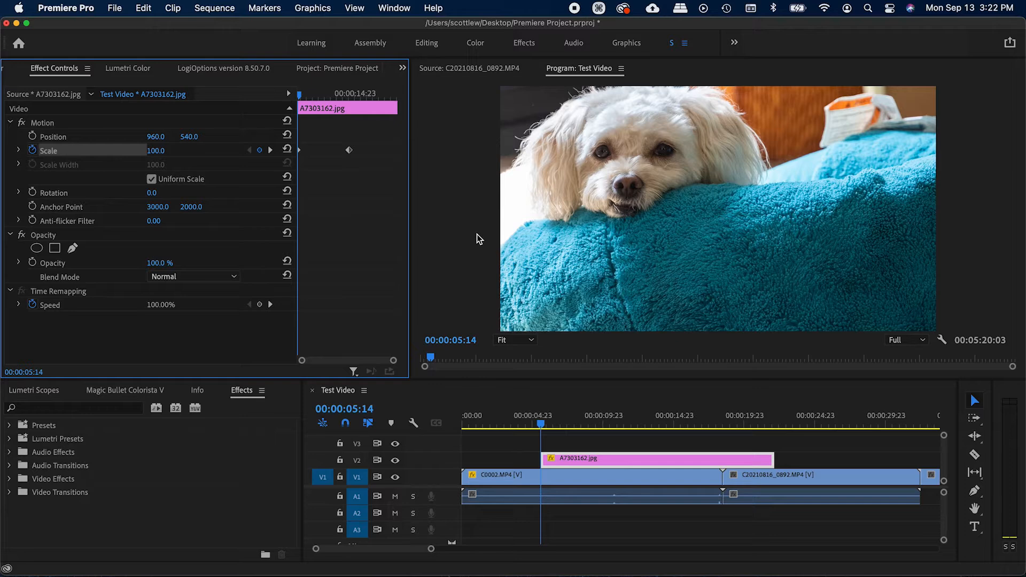
key("space")
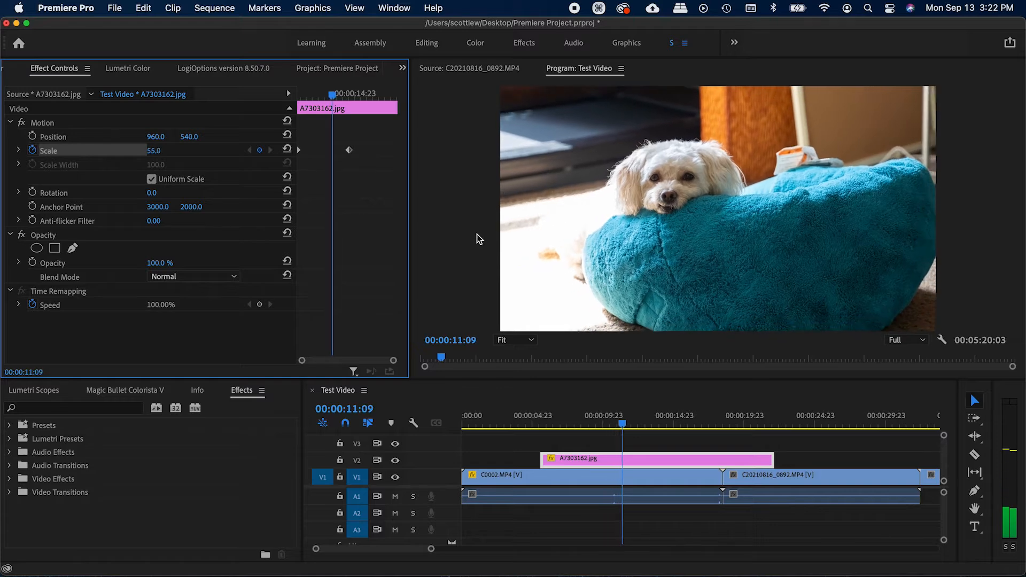
Move the second Scale keyframe close to the first and play the sped-up scaling from 00:00:05:14.
left_click(312, 96)
left_click_drag(314, 102, 300, 97)
left_click_drag(326, 152, 306, 152)
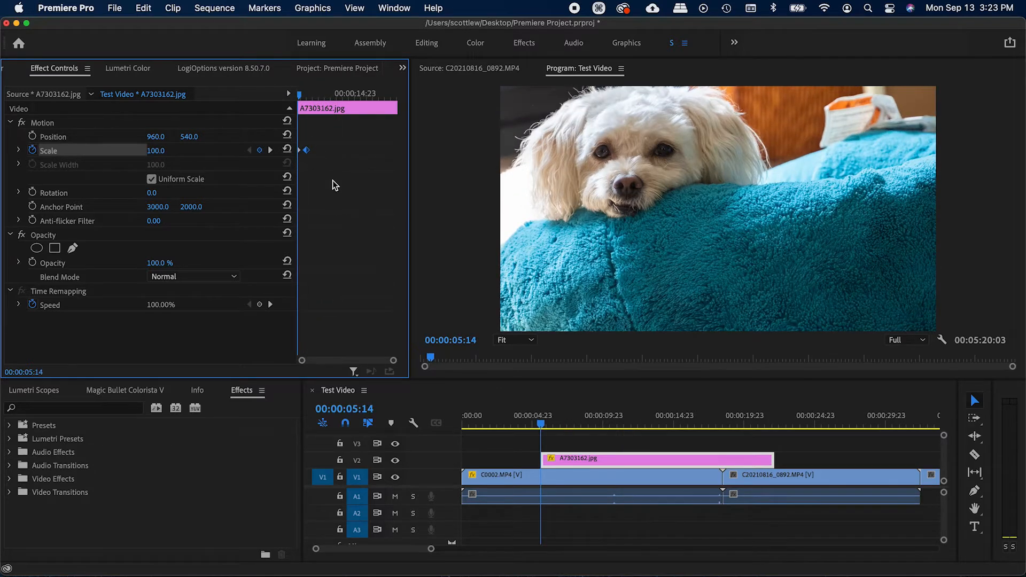
key("space")
key("space")
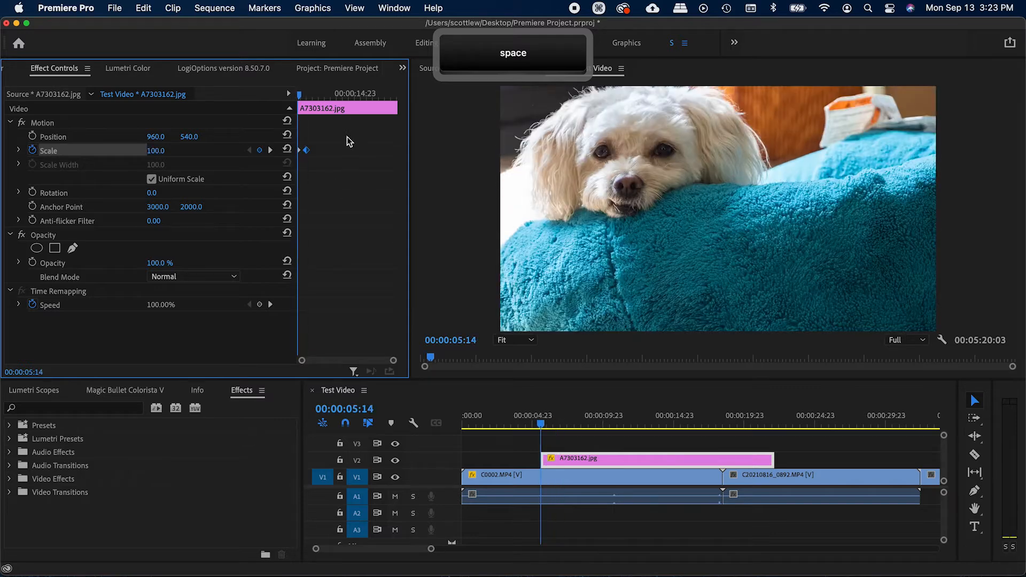
Examine the Scale keyframes and the sequence timeline at closer and wider zoom levels.
key("equal")
key("equal")
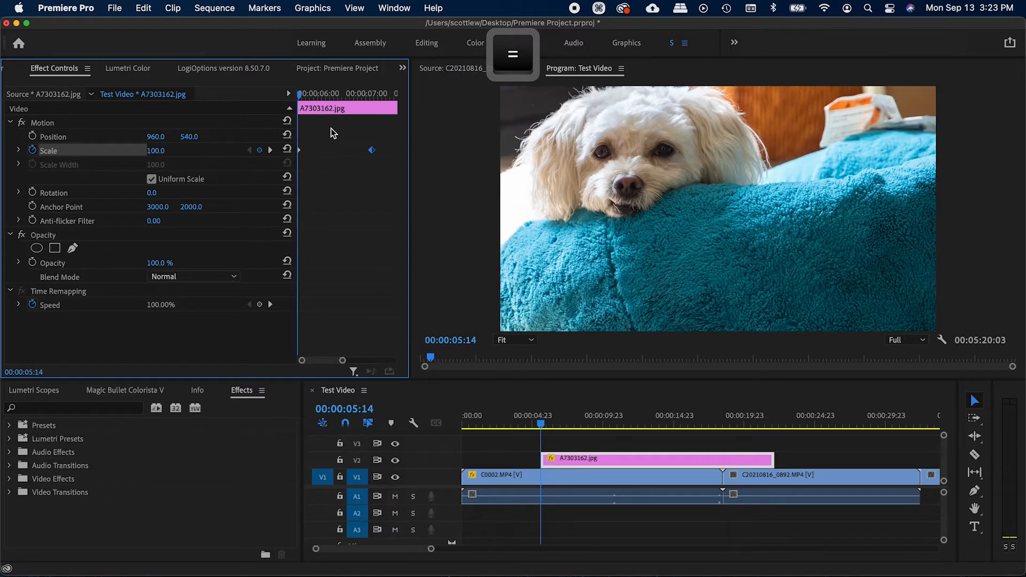
key("minus")
key("=")
left_click(590, 422)
key("=")
key("=")
key("=")
key("-")
key("-")
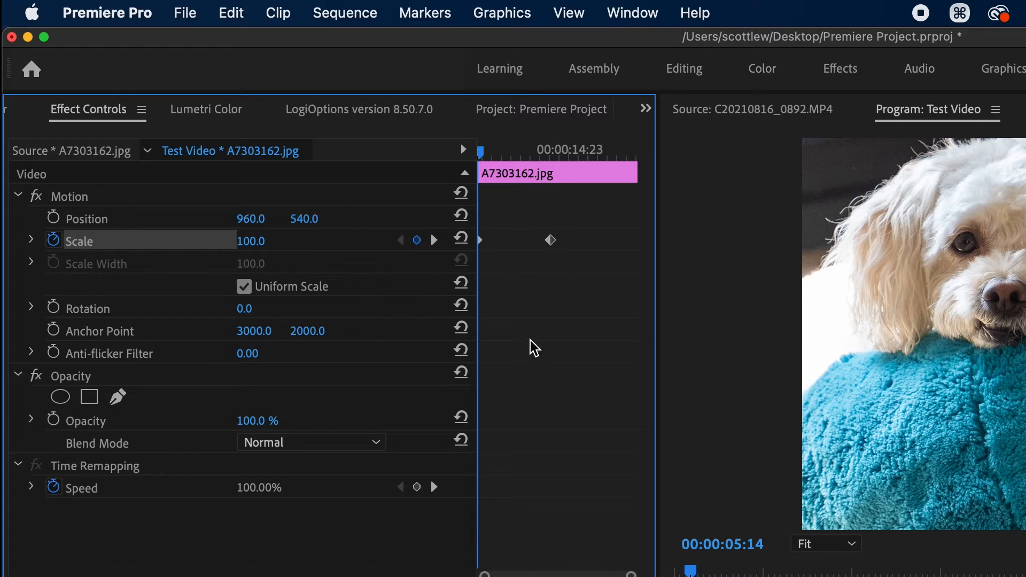
Select both Scale keyframes of A7303162.jpg, set their interpolation to Bezier and play the result.
left_click_drag(603, 270, 495, 238)
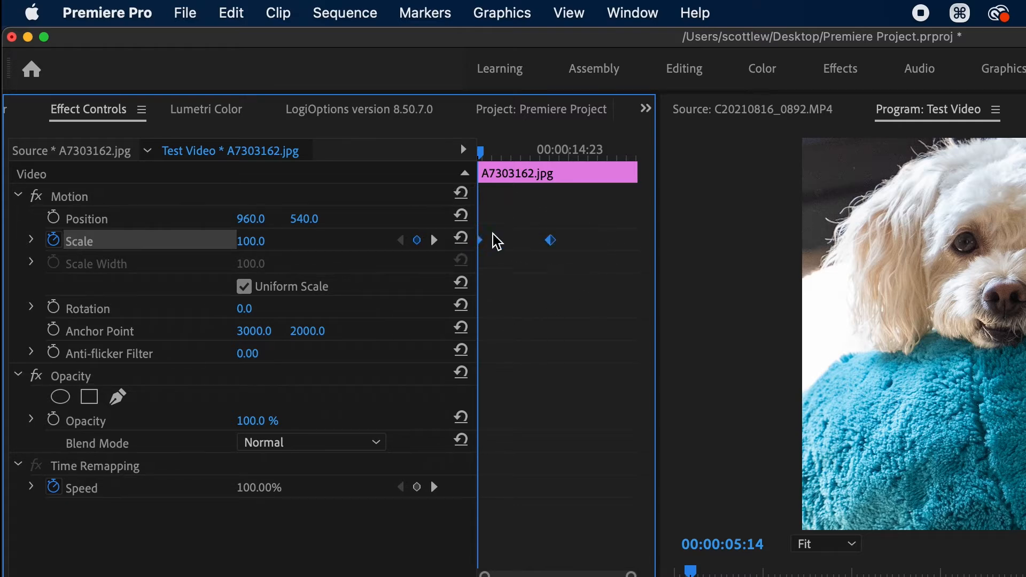
right_click(554, 242)
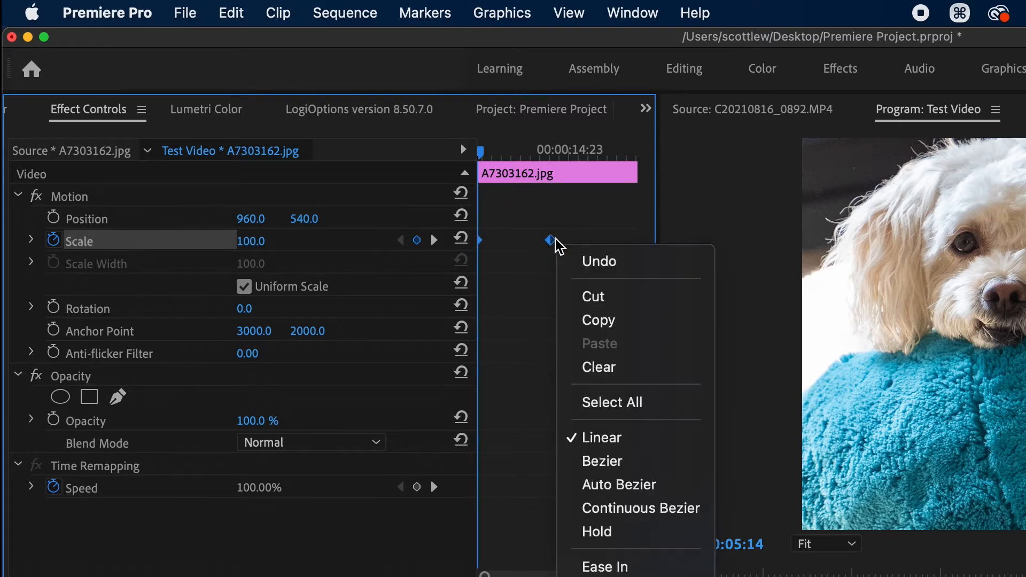
left_click(623, 465)
key("space")
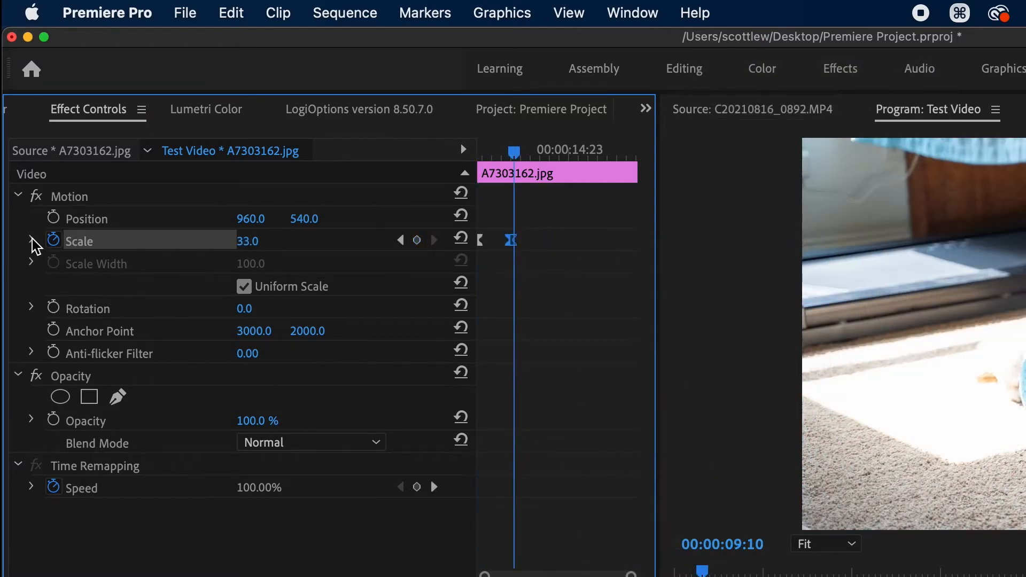
Reshape the Scale velocity curve by lengthening the ease into the second keyframe and play the animation from the start of A7303162.jpg.
left_click(32, 241)
key("equal")
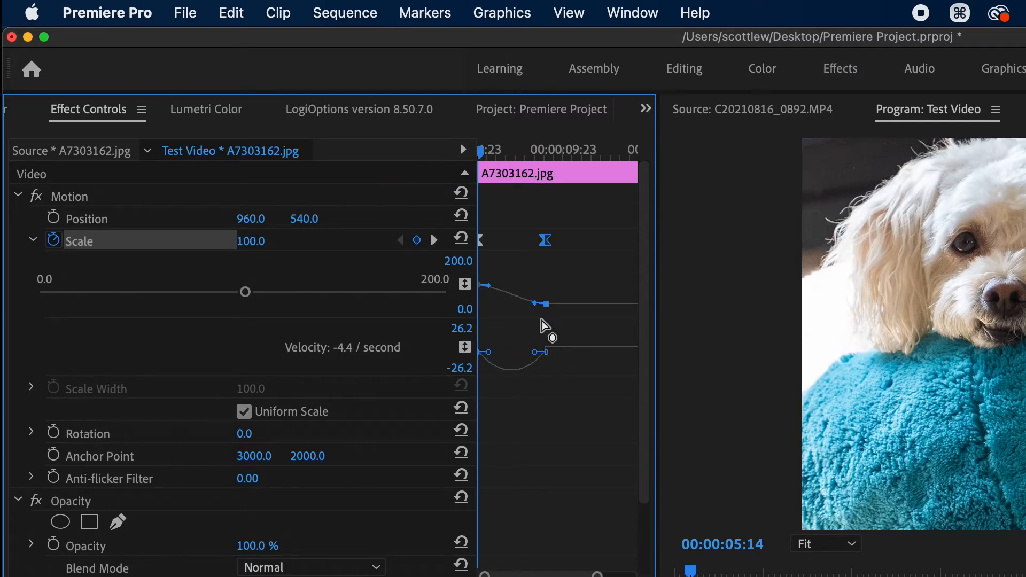
left_click_drag(536, 353, 513, 350)
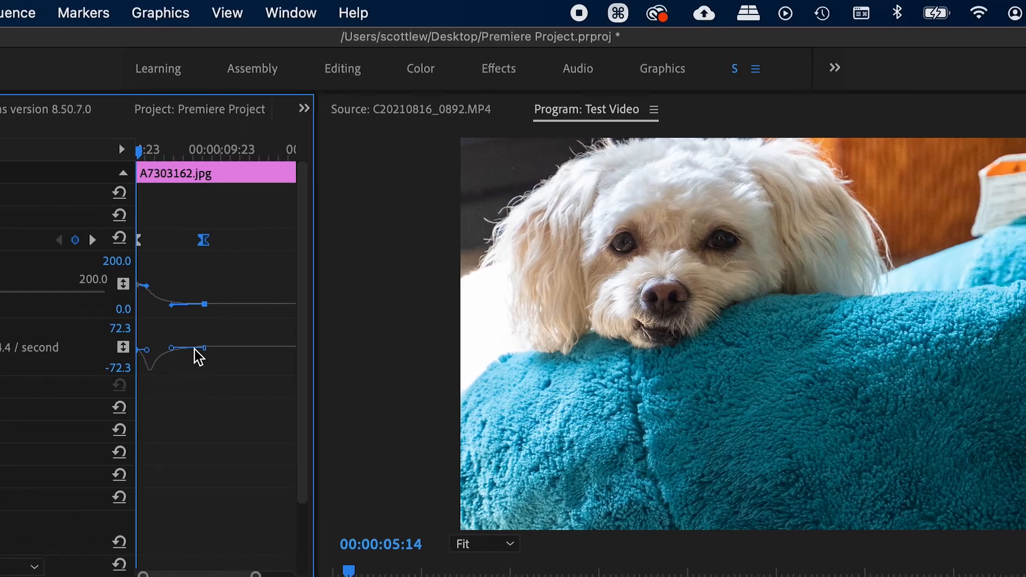
key("space")
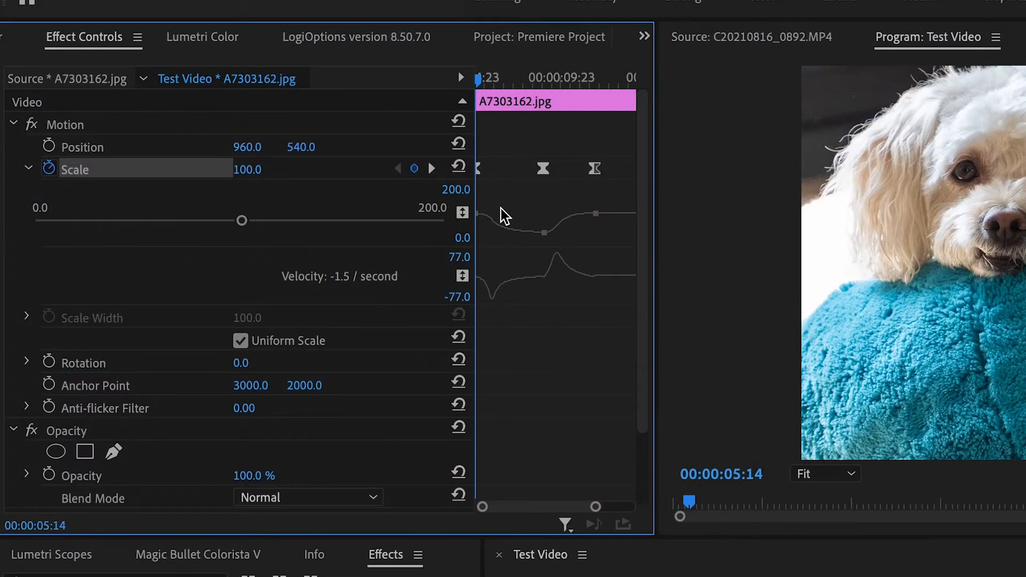
Fade in A7303162.jpg with Opacity keyframes from its start to the second Position keyframe, play the result and save the project.
left_click(29, 169)
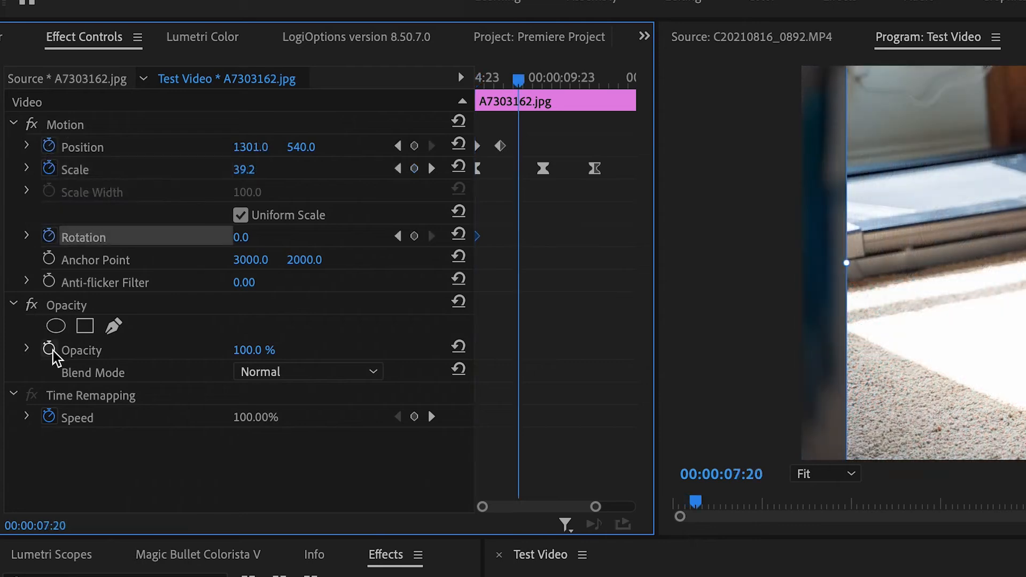
left_click(48, 351)
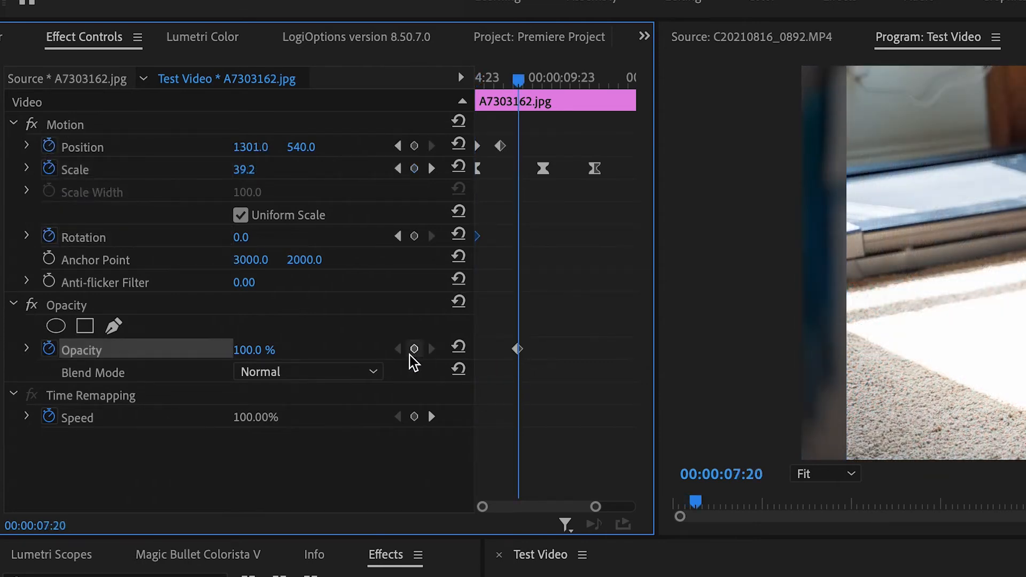
left_click_drag(517, 349, 500, 350)
left_click_drag(518, 80, 483, 80)
left_click_drag(270, 351, 246, 350)
key("space")
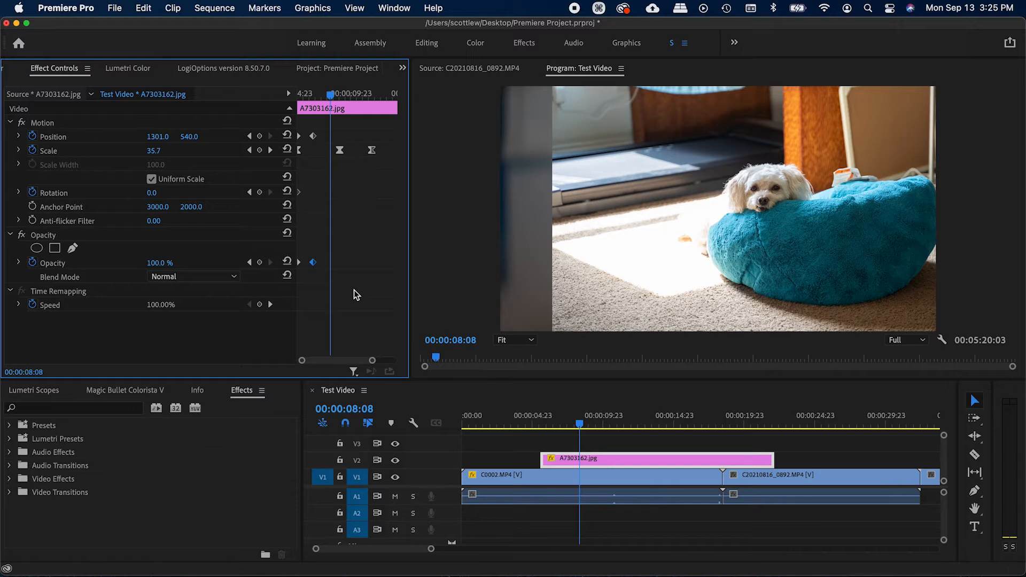
key("super+s")
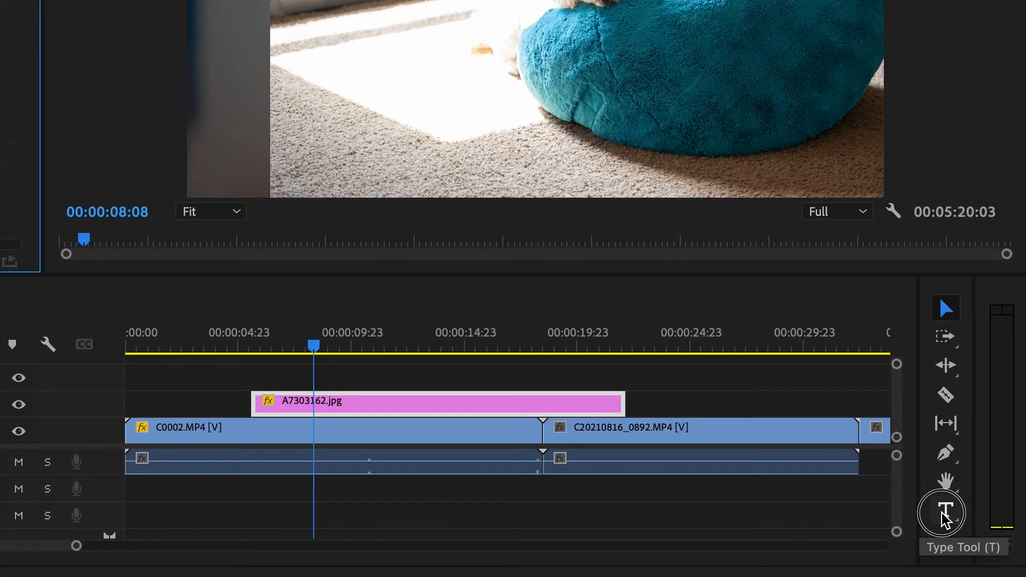
Add the text "Belle" over the picture at 00:00:08:08, beside the dog.
left_click(943, 514)
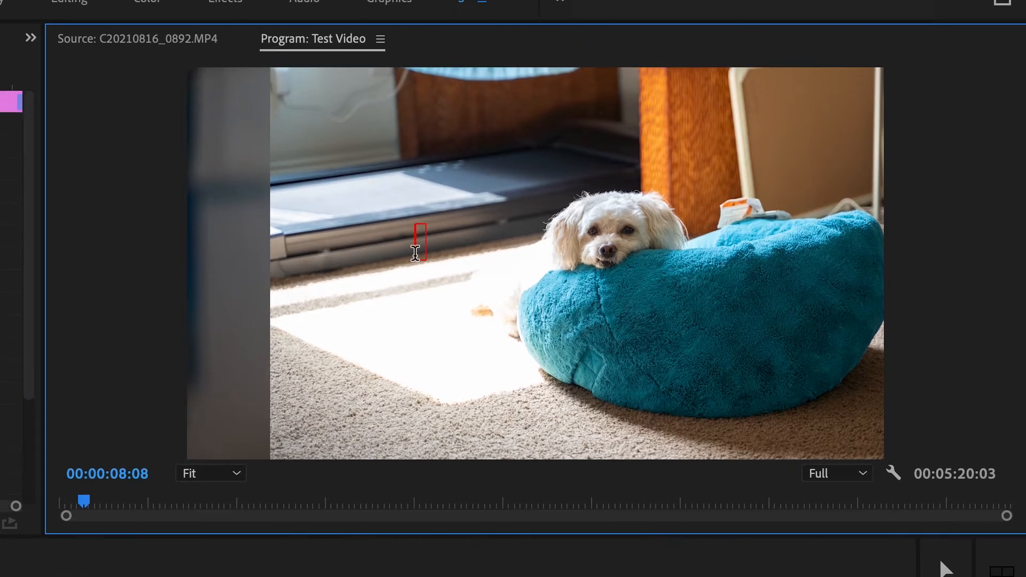
type("Belle")
key("Escape")
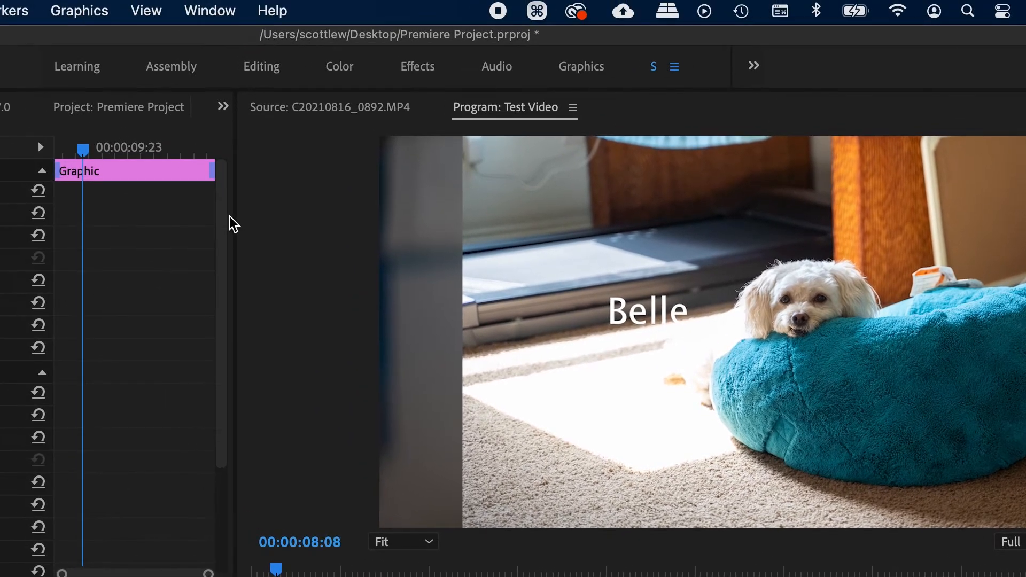
Set the Belle text to the ScriptoramaMarkdownJF font at size 180 and shift it left to a horizontal position of 380.2.
left_click(205, 10)
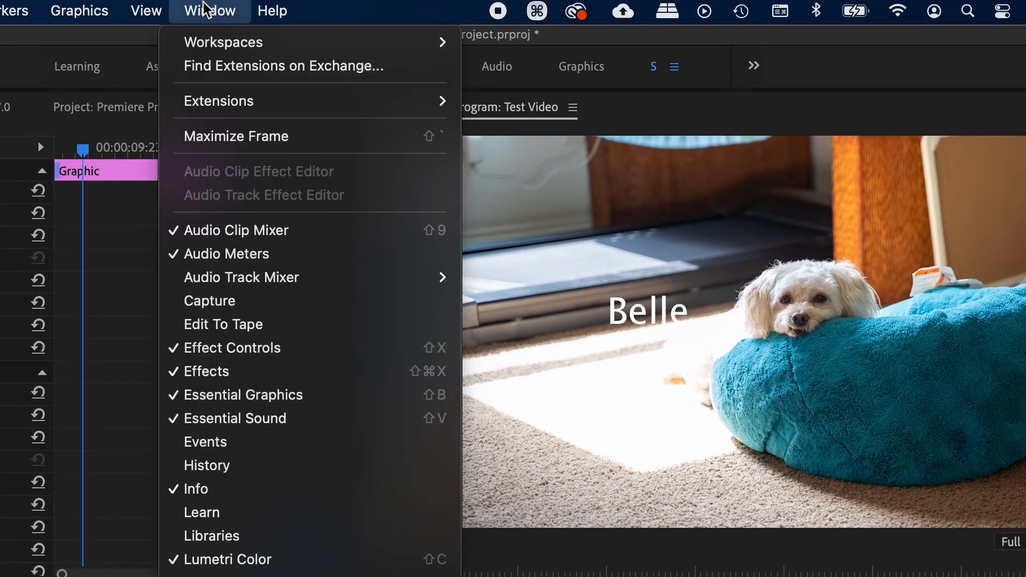
left_click(348, 400)
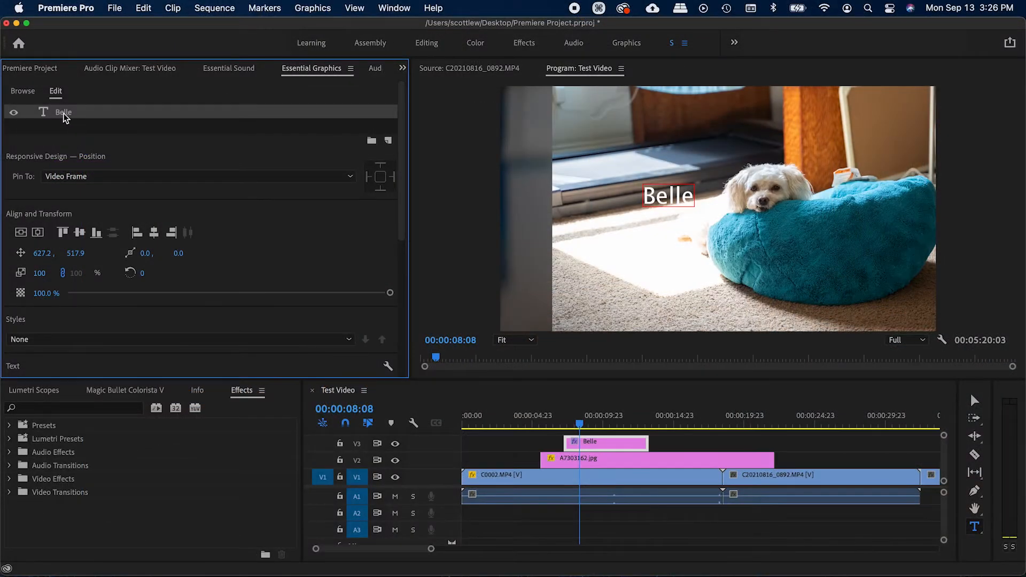
scroll(218, 298, "down", 5)
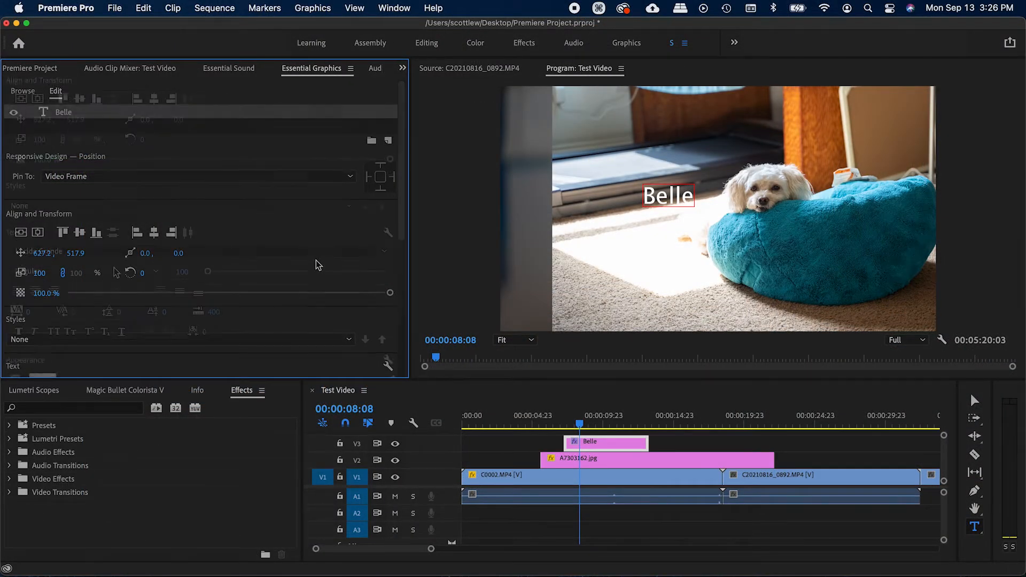
left_click(385, 252)
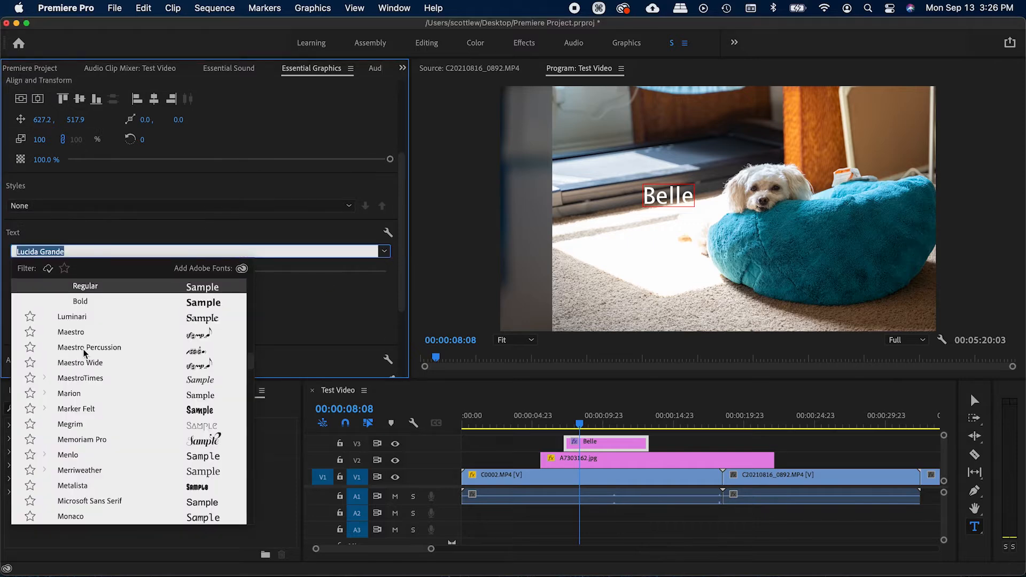
scroll(104, 424, "down", 10)
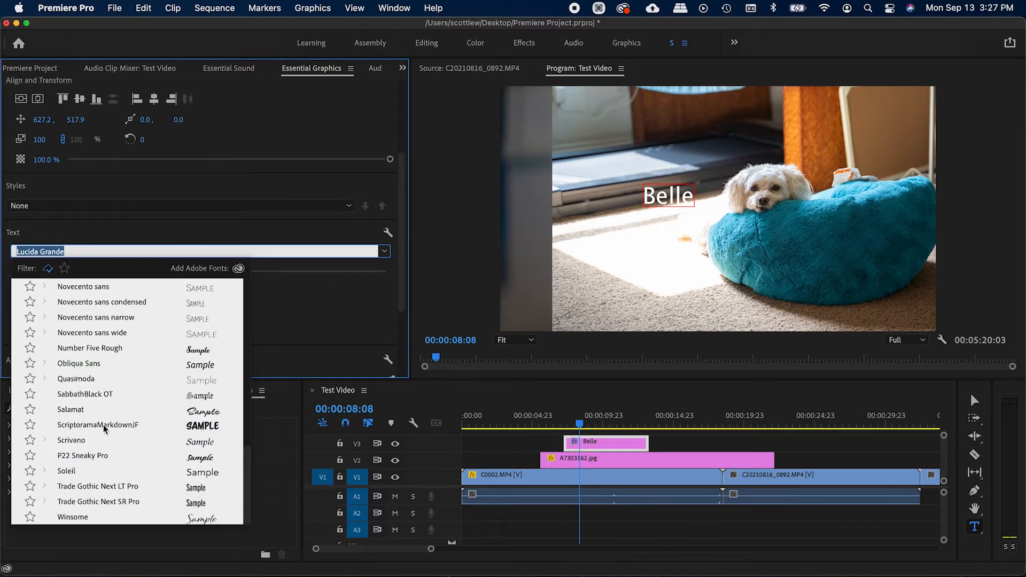
left_click(105, 428)
left_click_drag(208, 275, 217, 271)
left_click_drag(42, 120, 11, 120)
Change the fill colour of the Belle text to teal.
scroll(302, 332, "down", 3)
left_click(43, 257)
left_click(493, 332)
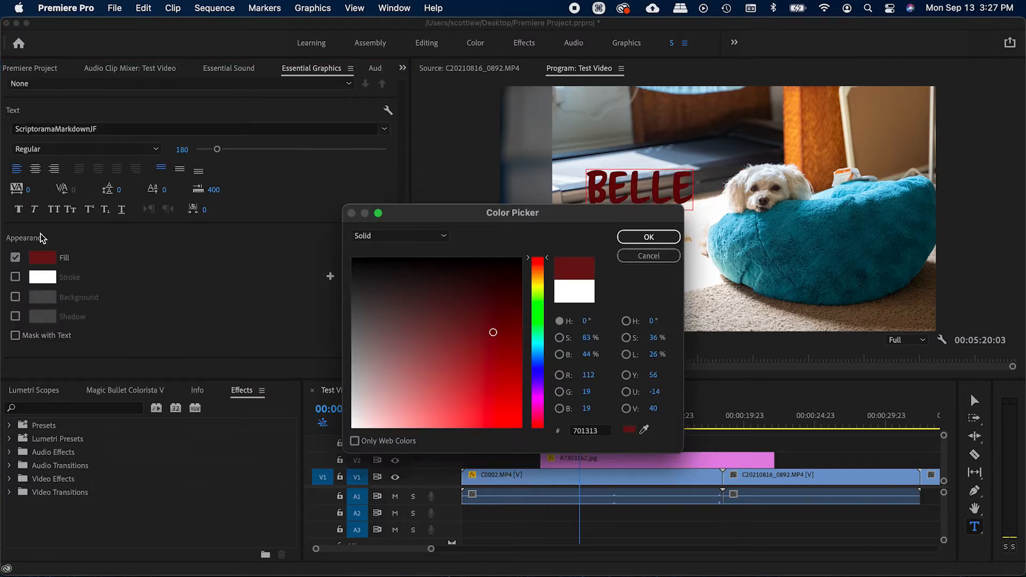
left_click_drag(528, 342, 538, 348)
left_click(492, 371)
left_click(648, 237)
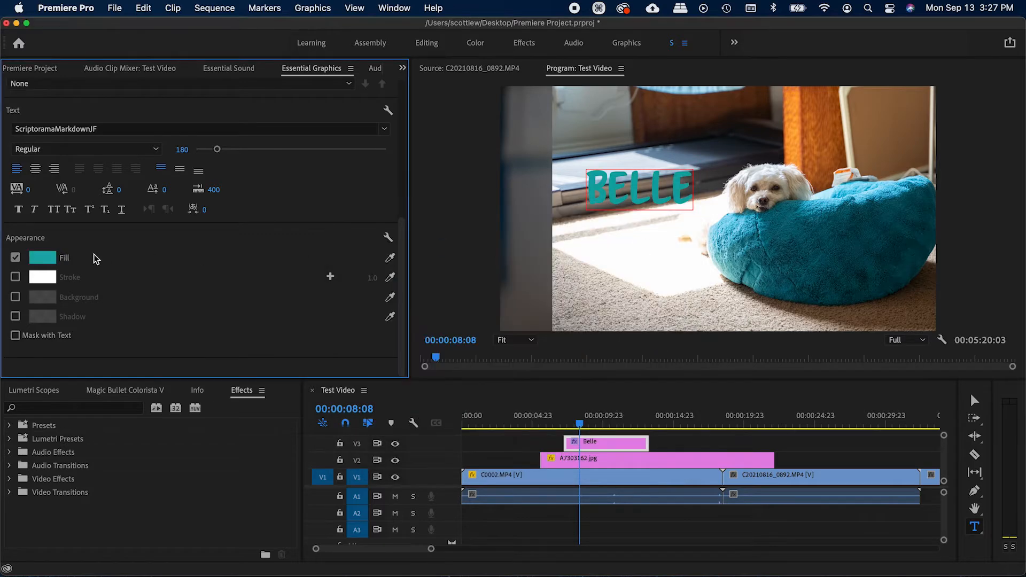
Give the Belle text a thicker white stroke and a stronger shadow, and move it to a horizontal position of 390.2.
left_click(15, 278)
left_click(16, 317)
scroll(224, 297, "down", 1)
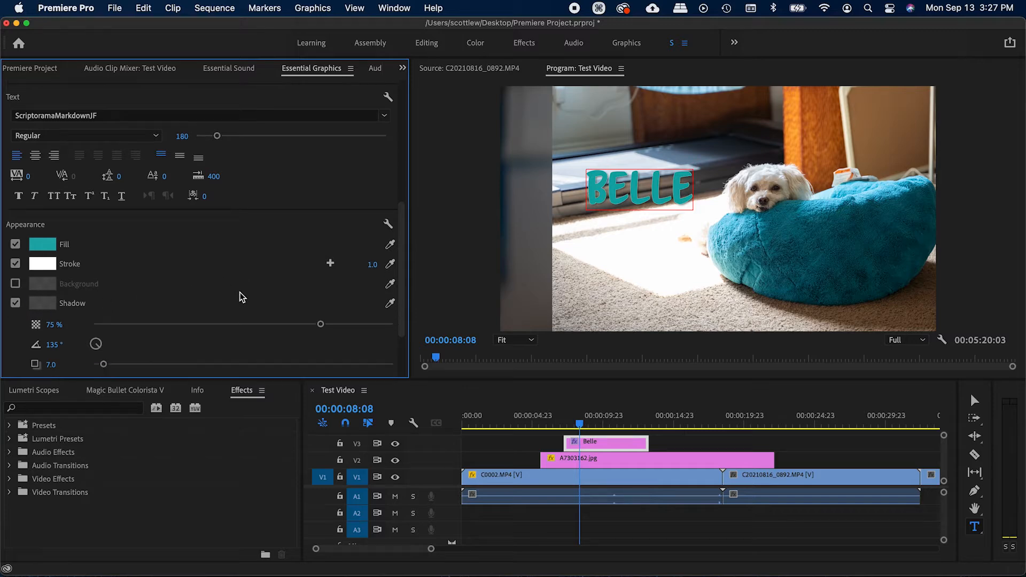
left_click_drag(55, 323, 80, 323)
scroll(80, 315, "down", 2)
left_click_drag(367, 238, 378, 238)
scroll(60, 314, "down", 4)
scroll(20, 247, "up", 10)
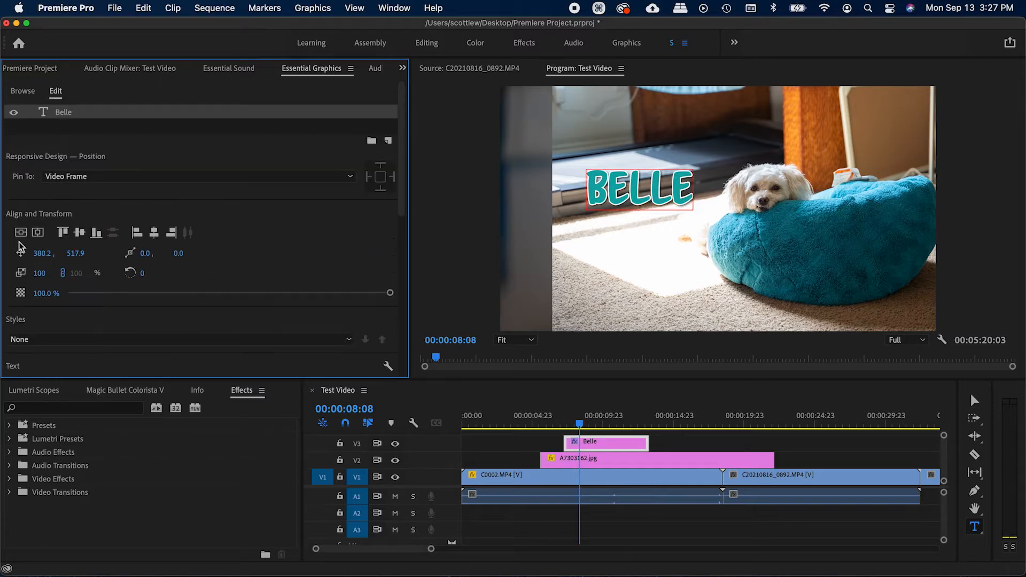
left_click_drag(43, 255, 302, 236)
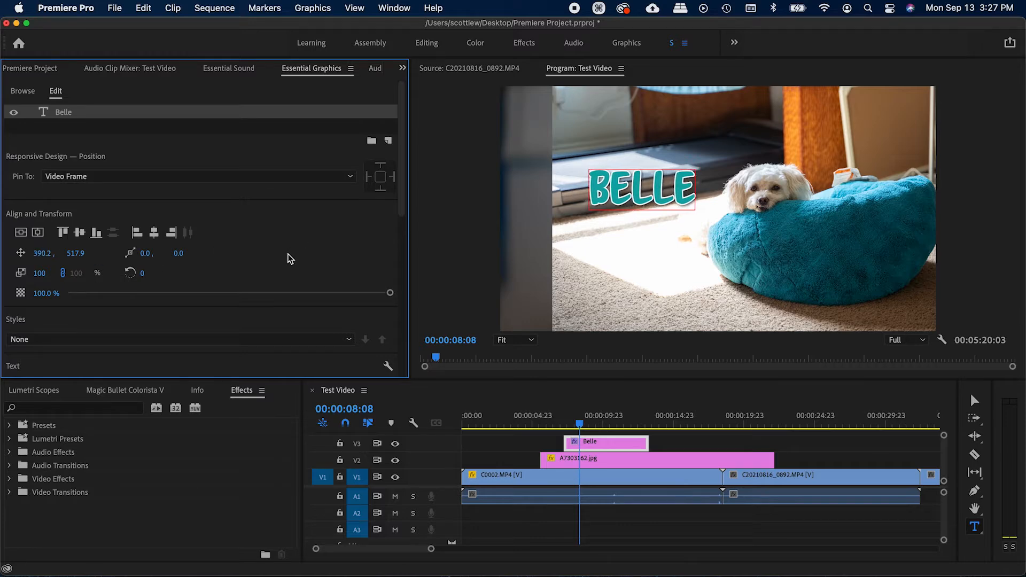
Add a new text layer to the Belle graphic.
left_click(92, 128)
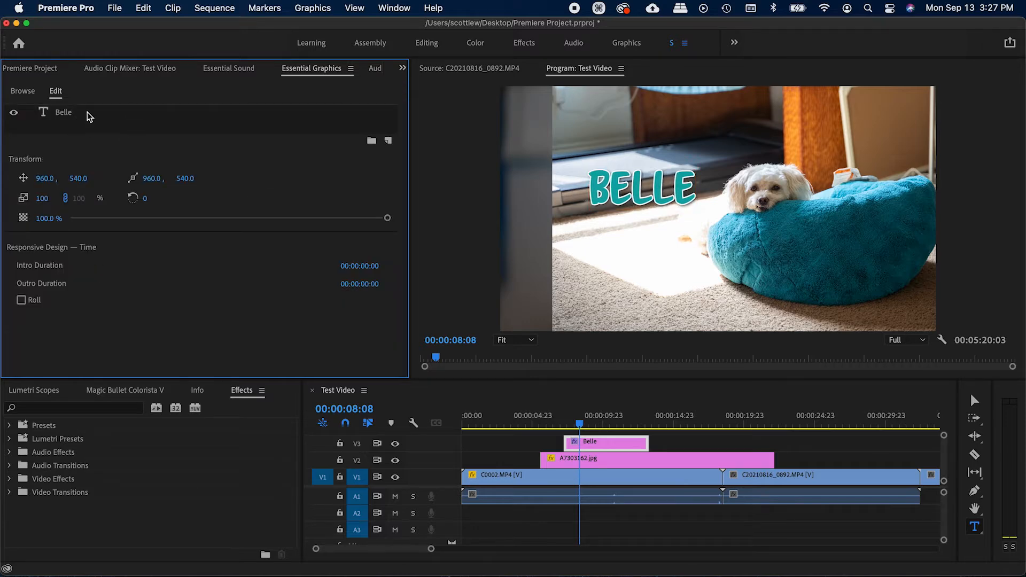
left_click(611, 446)
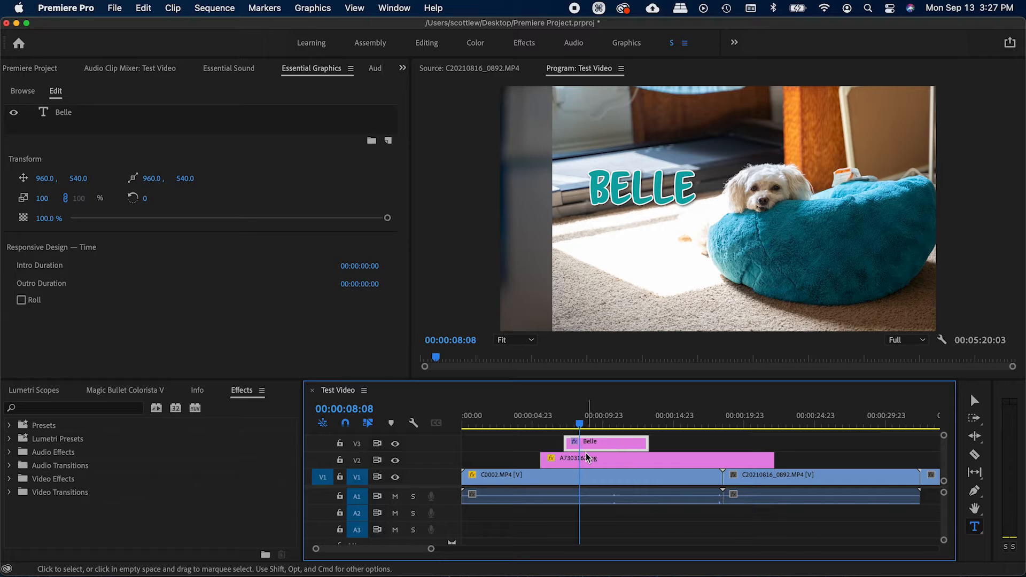
left_click(86, 117)
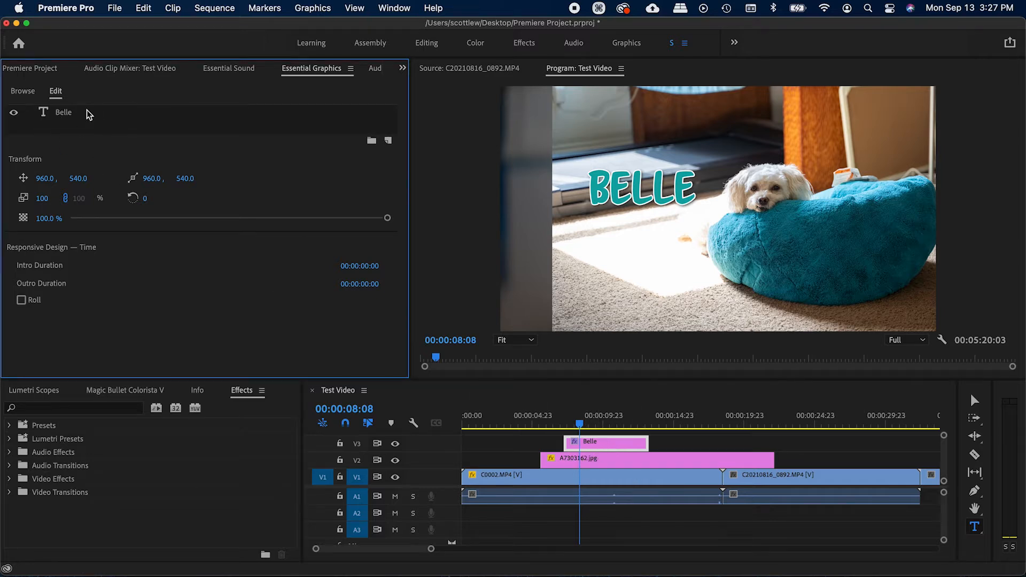
left_click(389, 142)
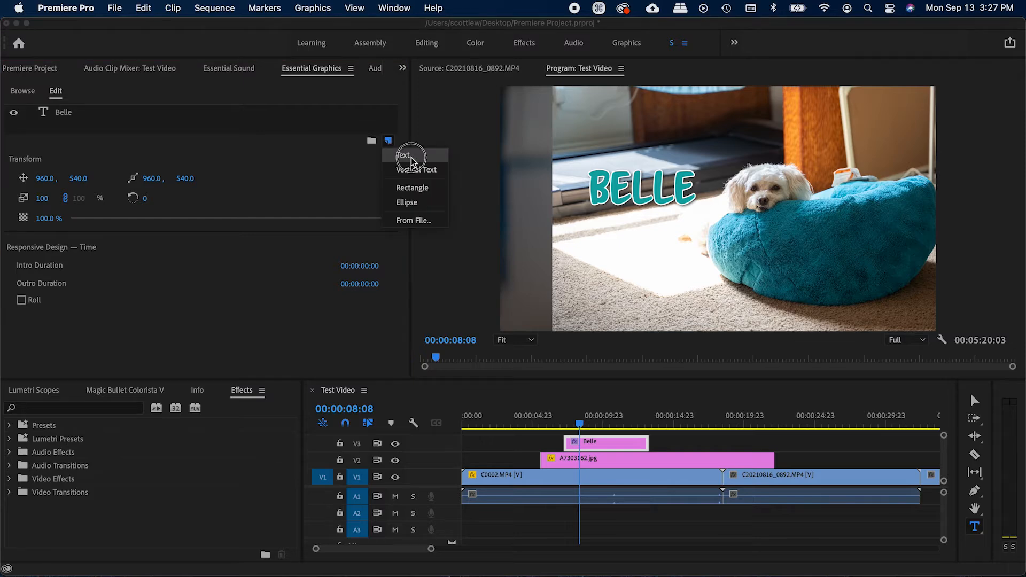
left_click(408, 155)
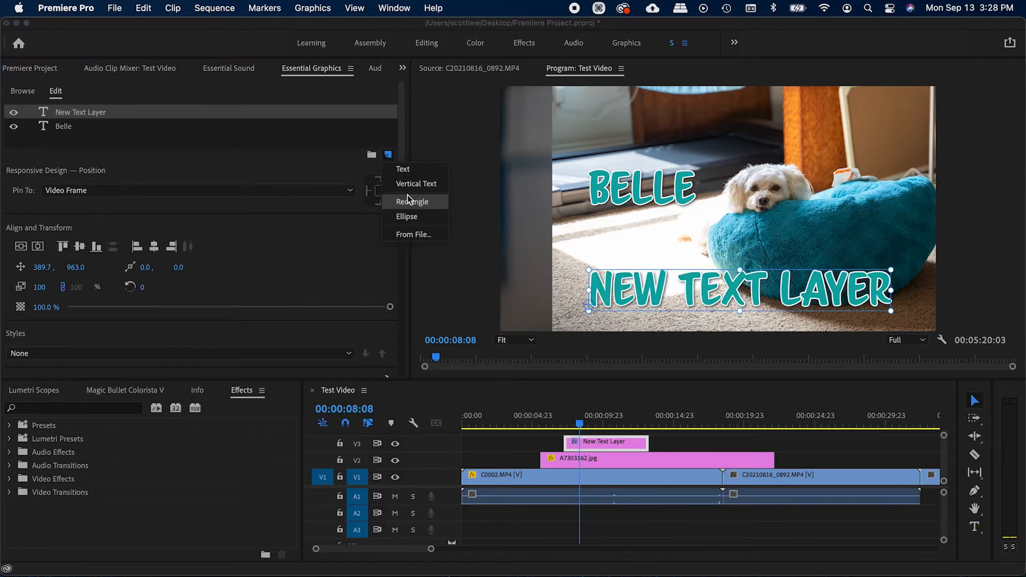
Add a rectangle to the graphic, stretch it around the new text layer and place it beneath both text layers.
left_click(416, 200)
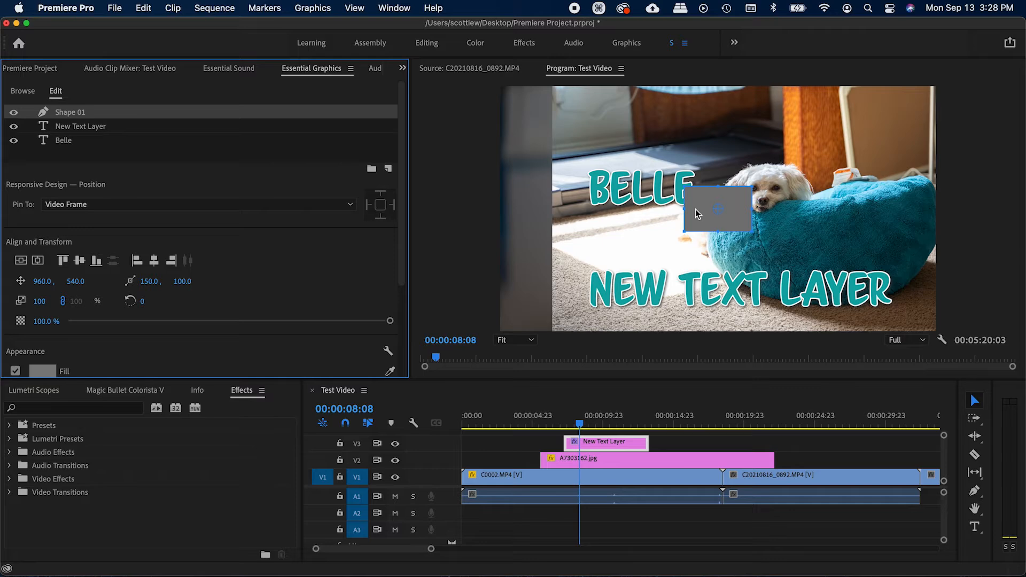
left_click_drag(688, 209, 576, 210)
left_click_drag(754, 204, 842, 208)
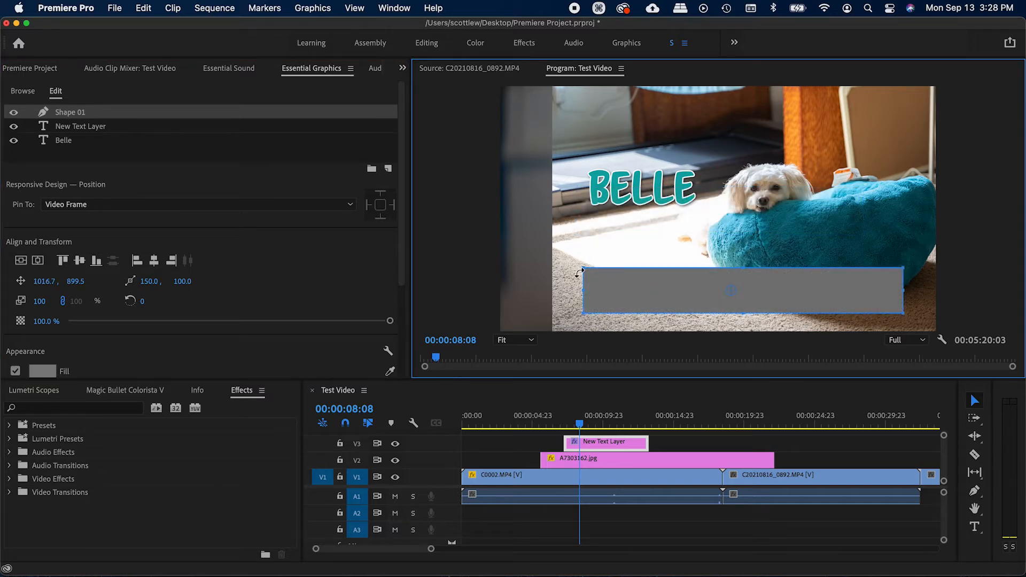
left_click_drag(63, 117, 75, 147)
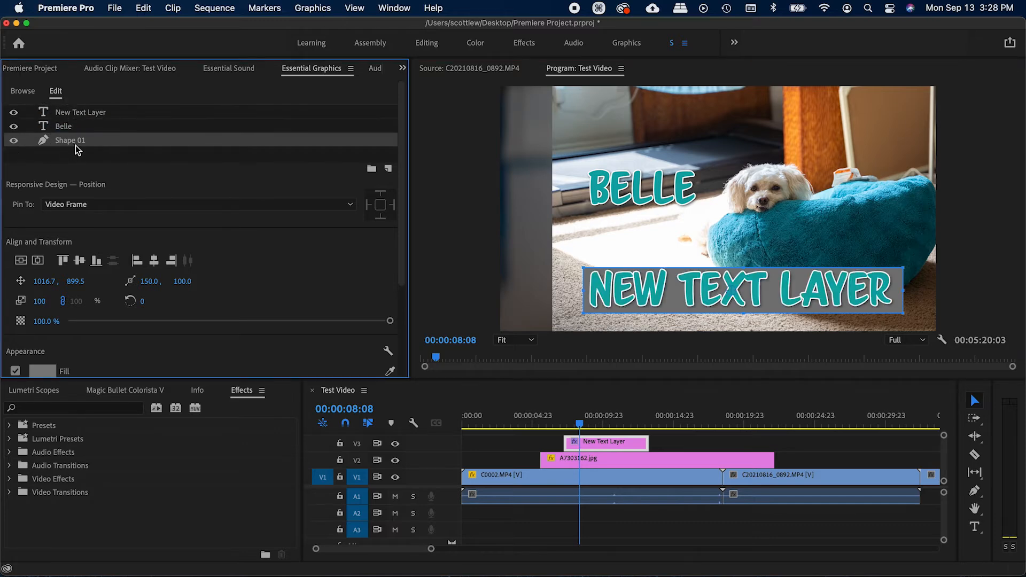
Set the rectangle's fill colour to white (FFFFFF).
left_click(79, 156)
left_click(70, 141)
scroll(395, 239, "down", 3)
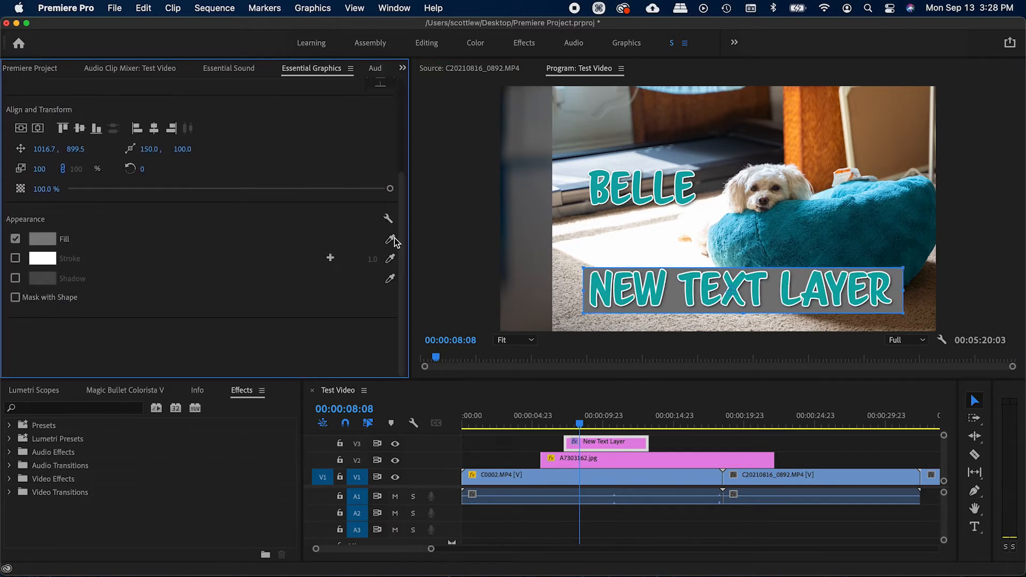
left_click(43, 243)
left_click_drag(352, 342, 316, 477)
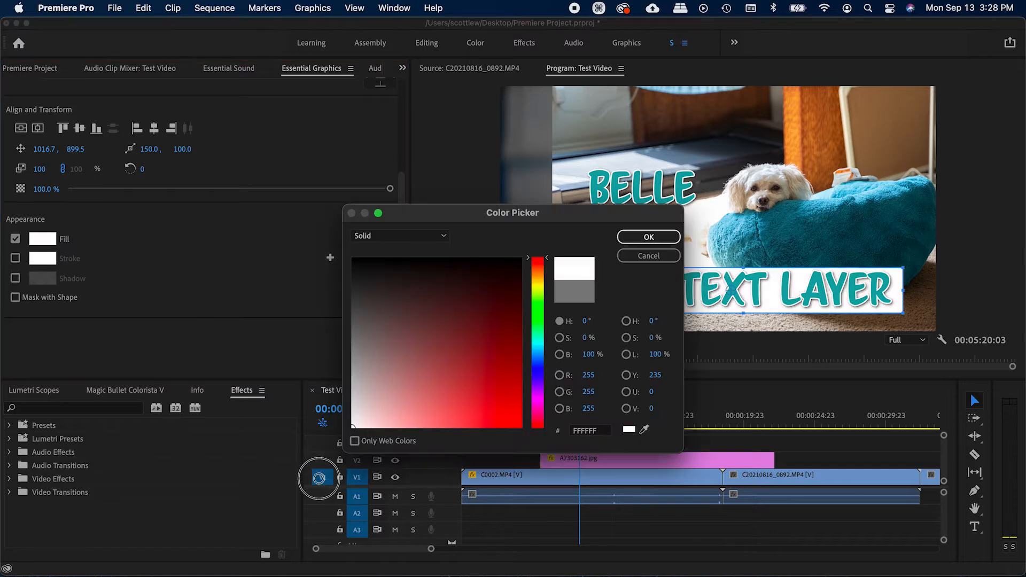
left_click(624, 242)
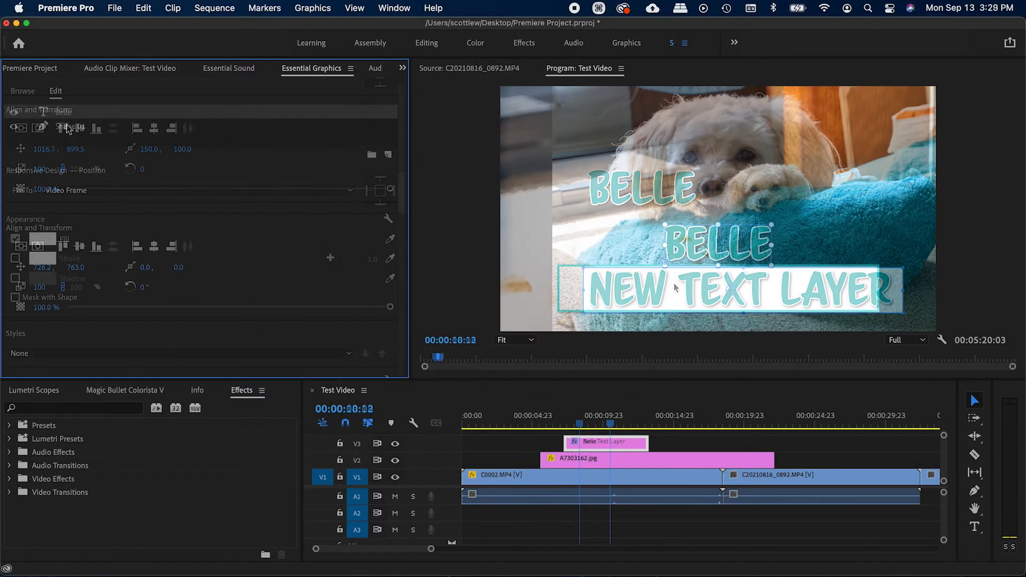
Align the Belle text and the rectangle to each other vertically and horizontally by their centres, and save the project.
left_click(68, 126, "shift")
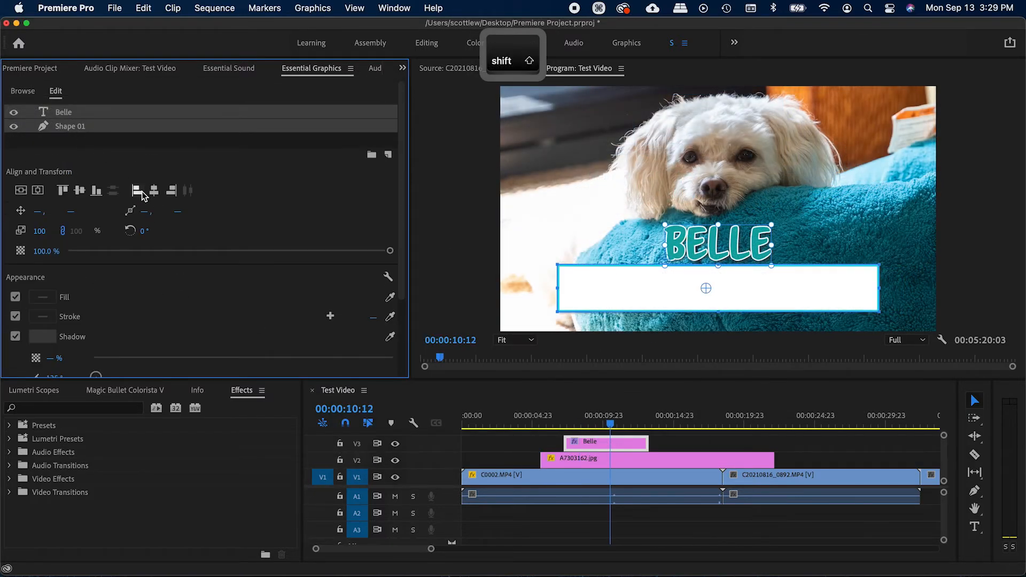
left_click(80, 192)
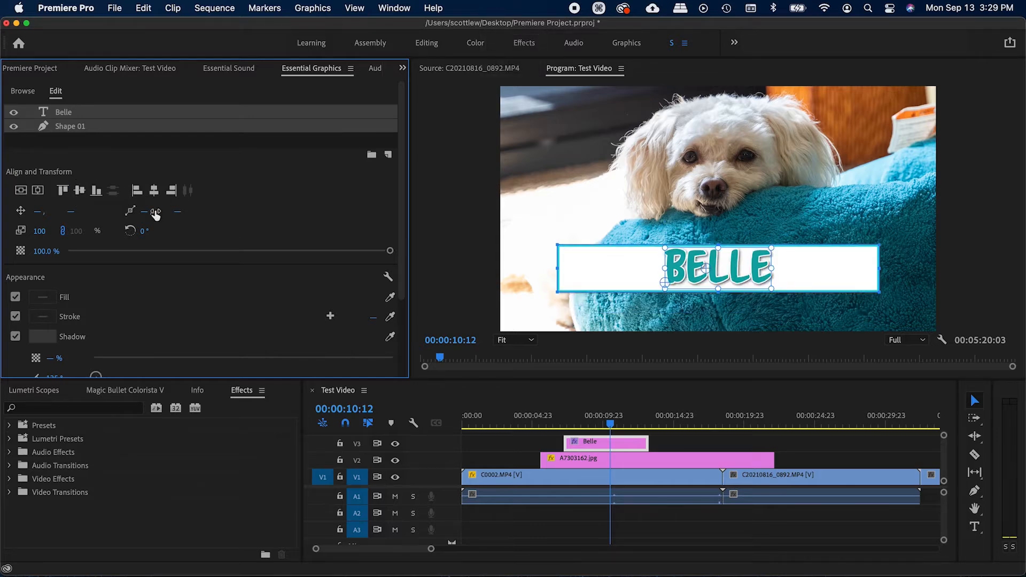
left_click(154, 190)
key("super+s")
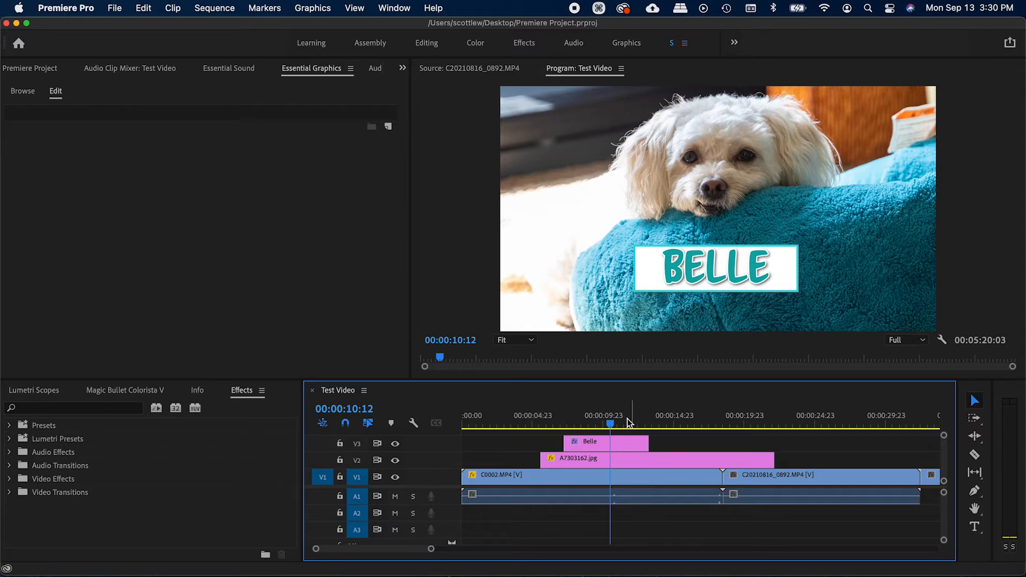
Select the Belle graphic in the timeline and review its Vector Motion, Motion and Opacity effect controls.
mouse_move(611, 421)
left_mouse_down()
mouse_move(601, 422)
mouse_move(615, 426)
left_mouse_up()
left_click(623, 442)
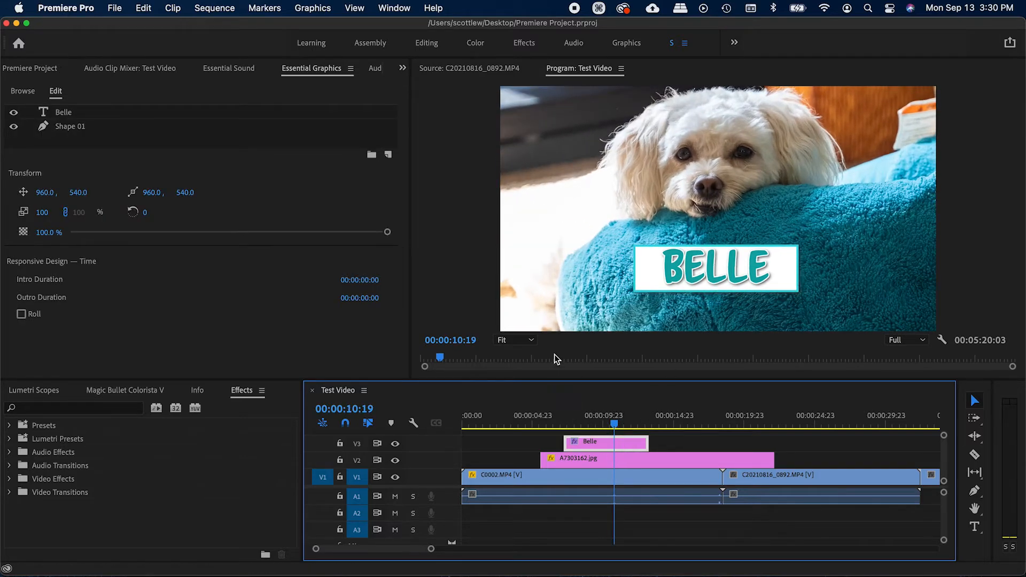
key("shift+x")
scroll(317, 243, "down", 5)
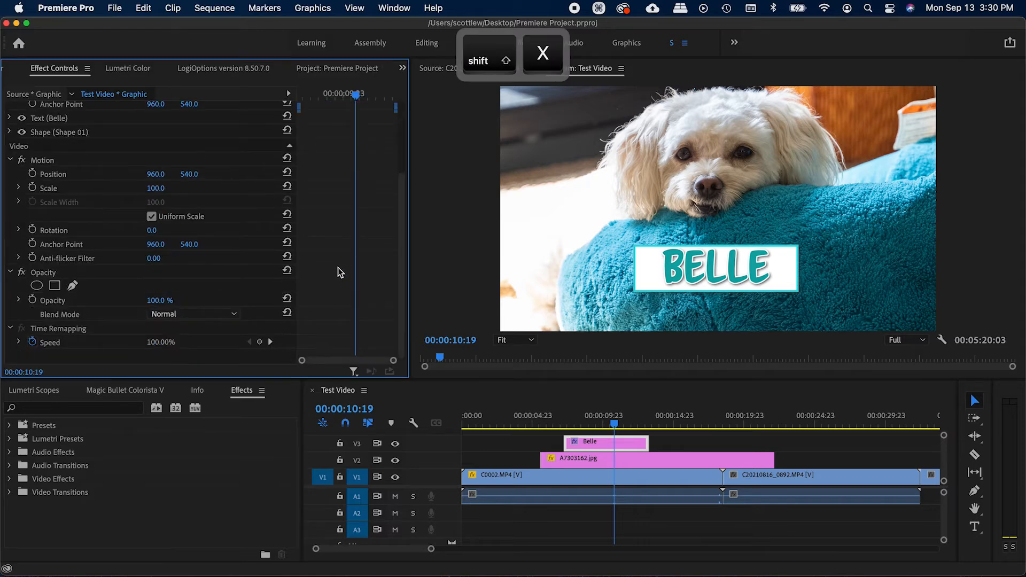
scroll(338, 265, "up", 5)
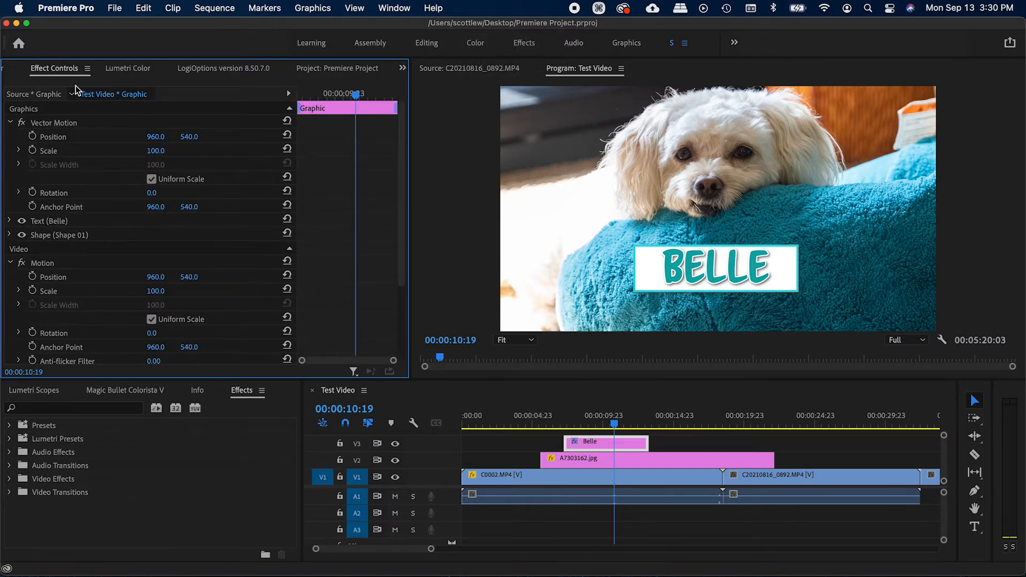
scroll(297, 218, "down", 5)
left_click(605, 440)
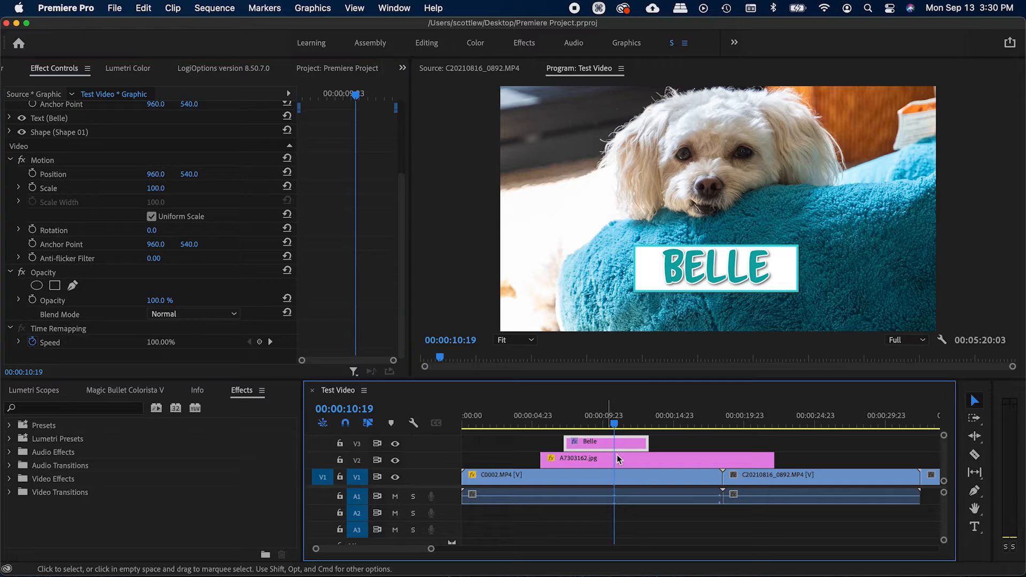
scroll(341, 283, "up", 5)
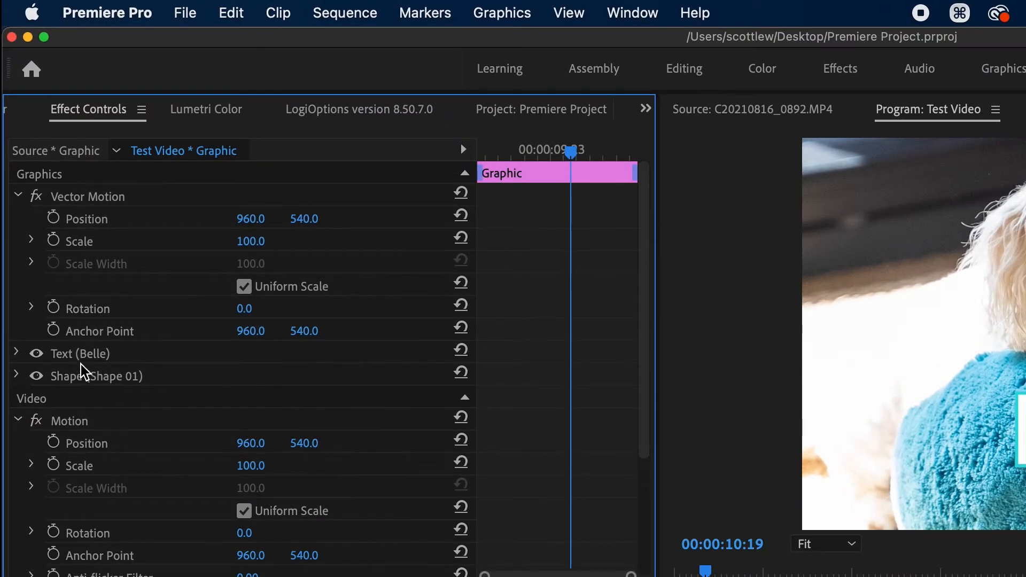
Expand the Belle text and Shape 01 properties to examine their separate transform and appearance settings.
left_click(16, 352)
scroll(22, 376, "down", 10)
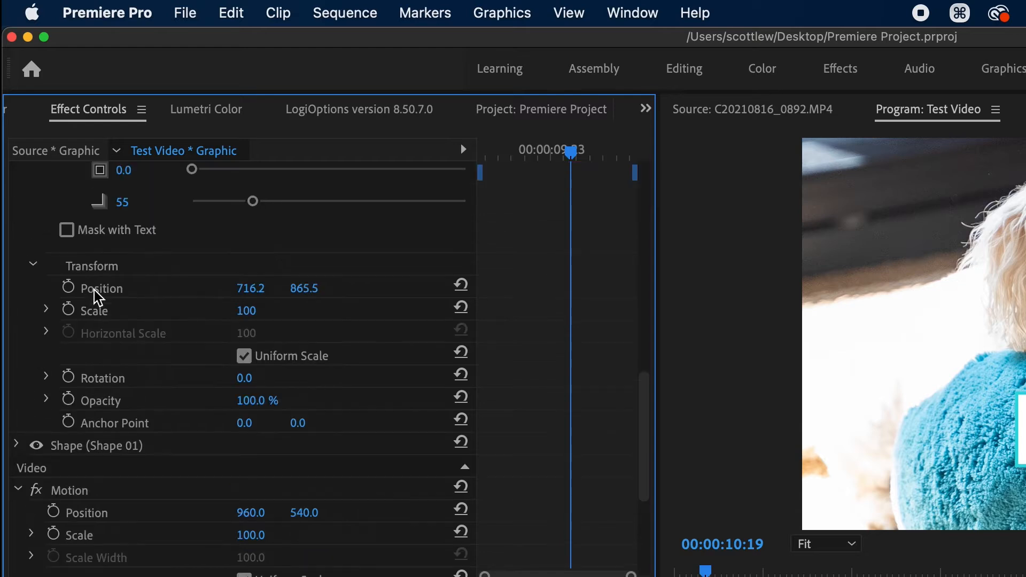
left_click(109, 293)
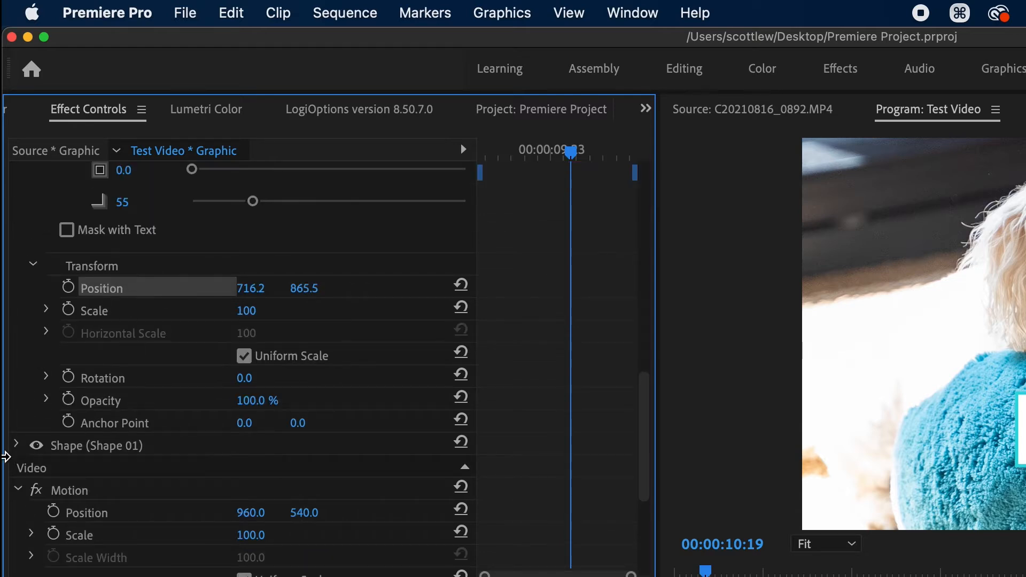
left_click(17, 445)
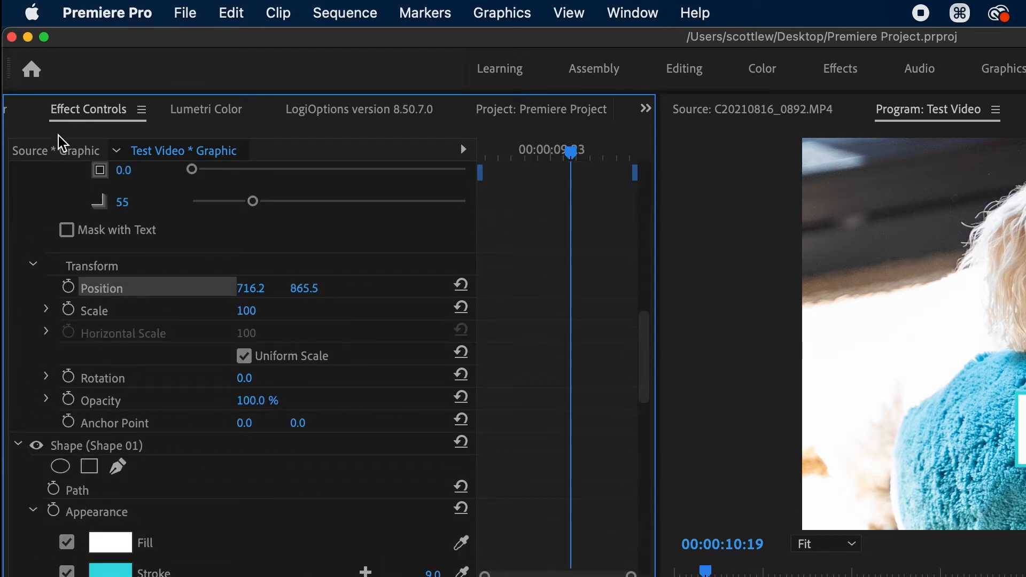
key("space")
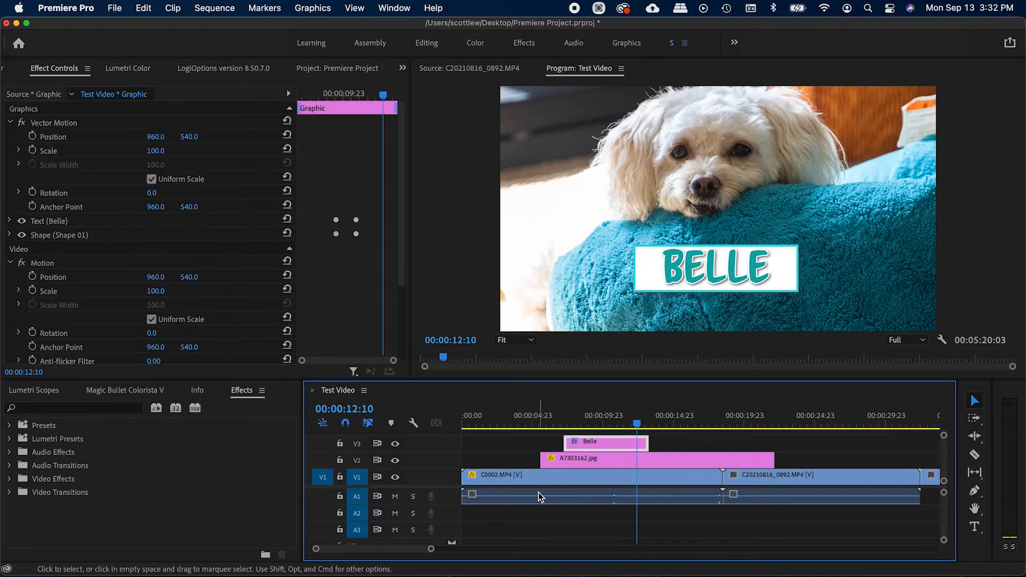
Move the Belle graphic up onto a new video track V4 and add another video track from V1.
scroll(579, 467, "up", 1)
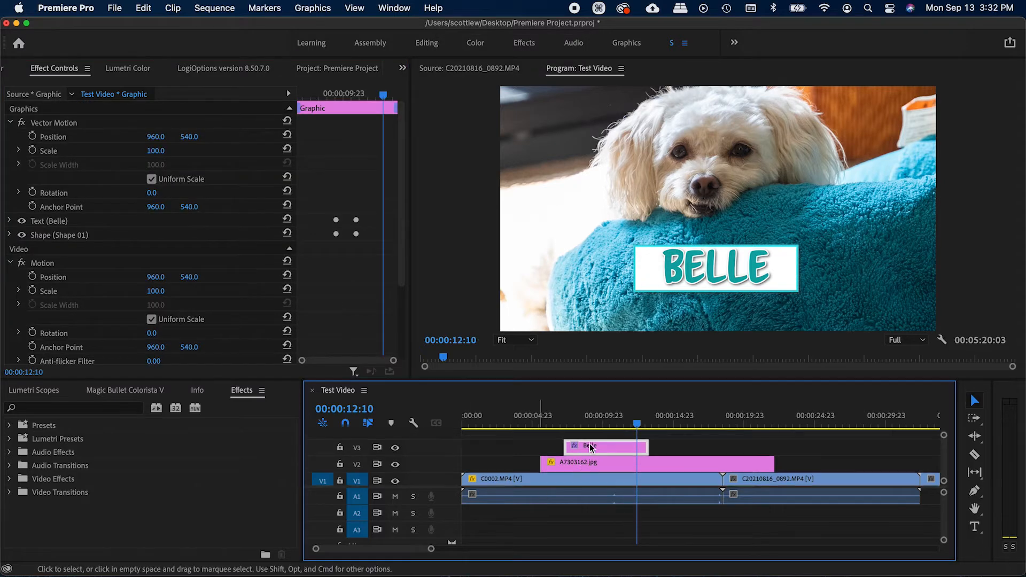
left_click_drag(588, 448, 591, 434)
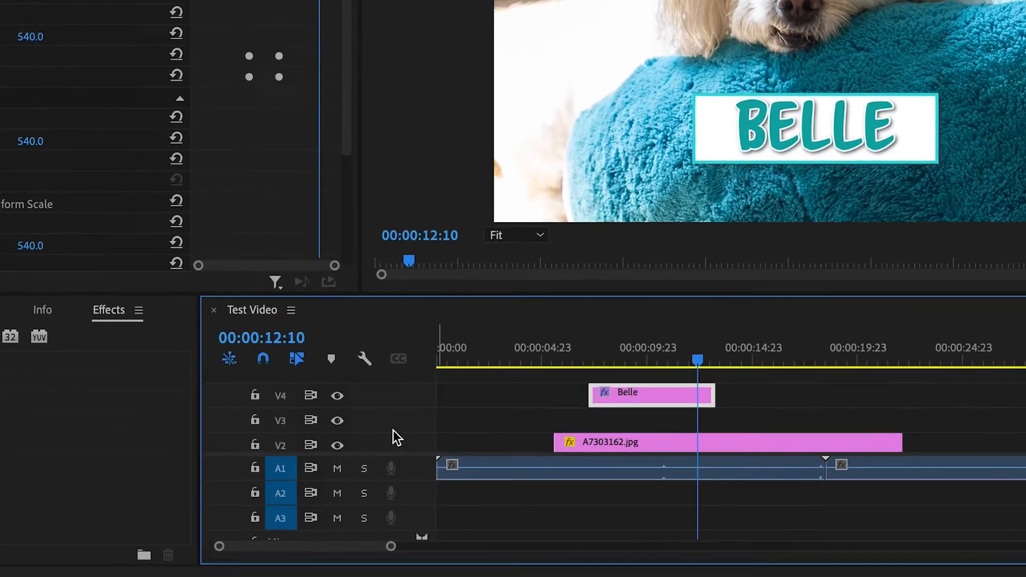
scroll(450, 500, "down", 2)
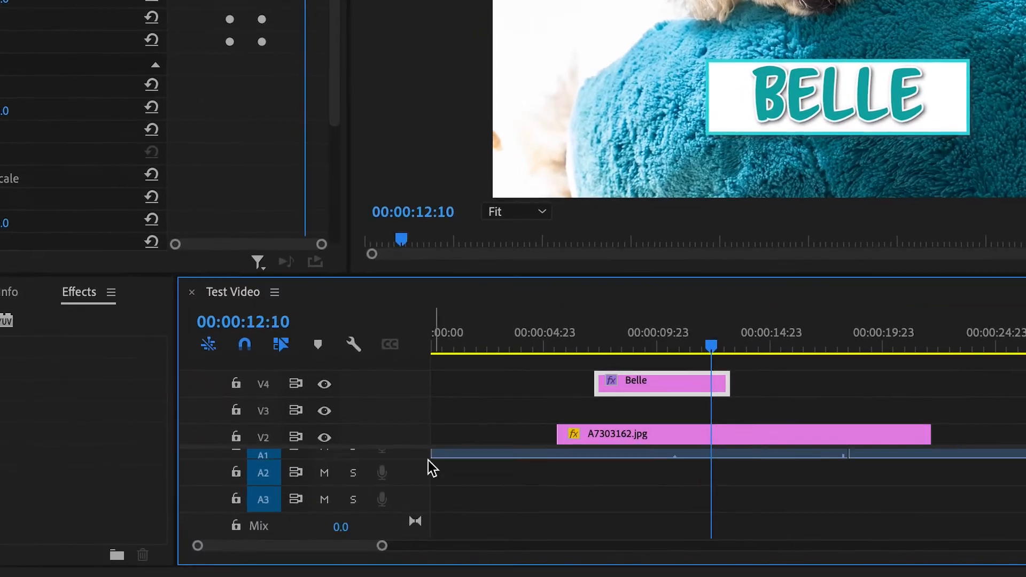
scroll(511, 416, "down", 2)
scroll(454, 505, "up", 2)
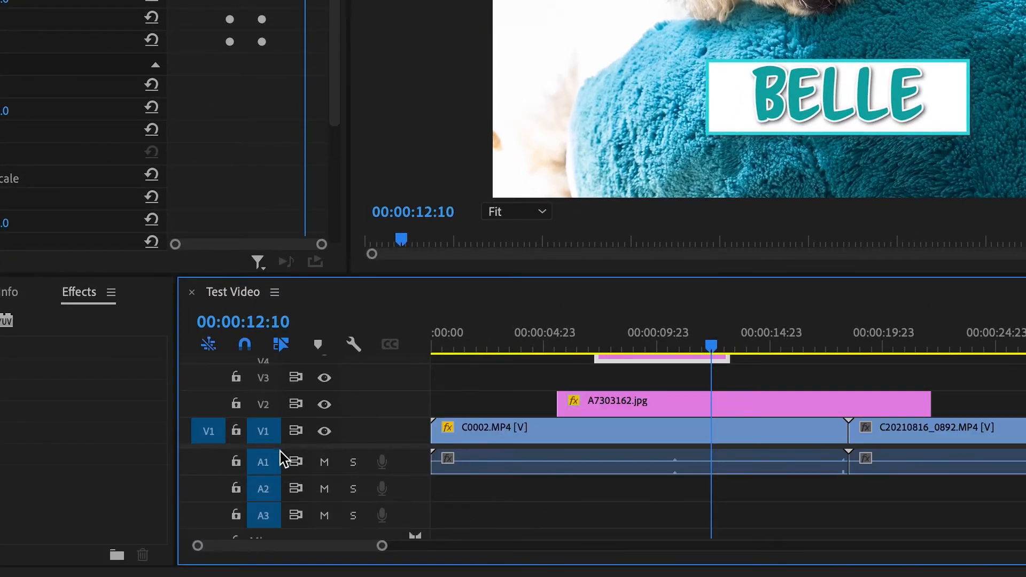
right_click(298, 433)
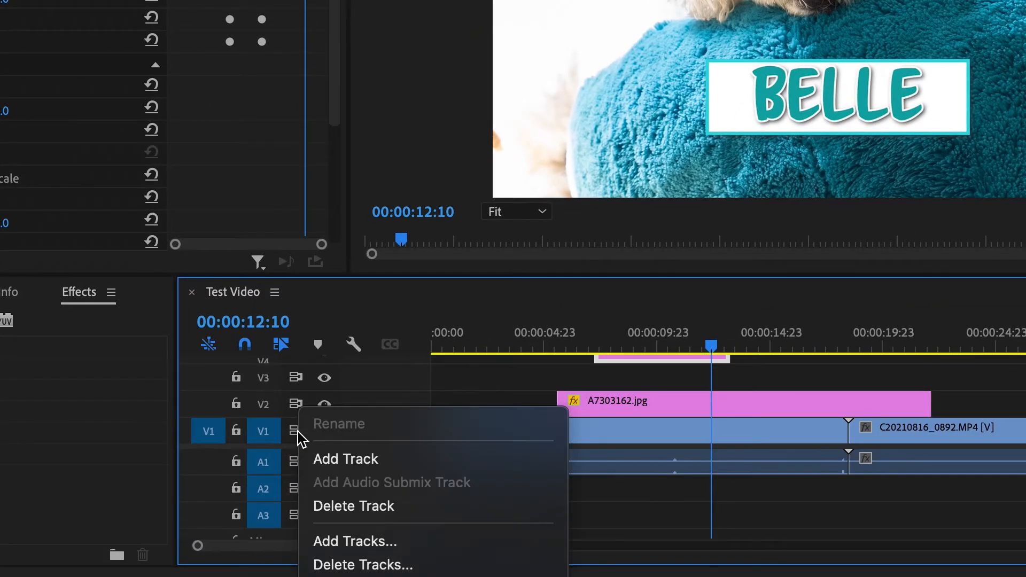
left_click(370, 460)
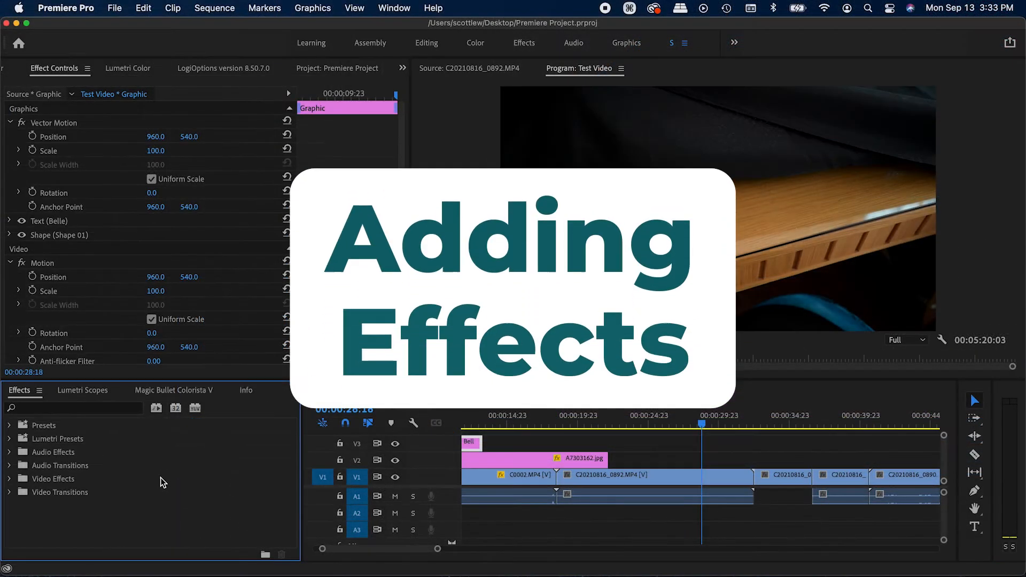
Search the effects library for "transition".
left_click(394, 8)
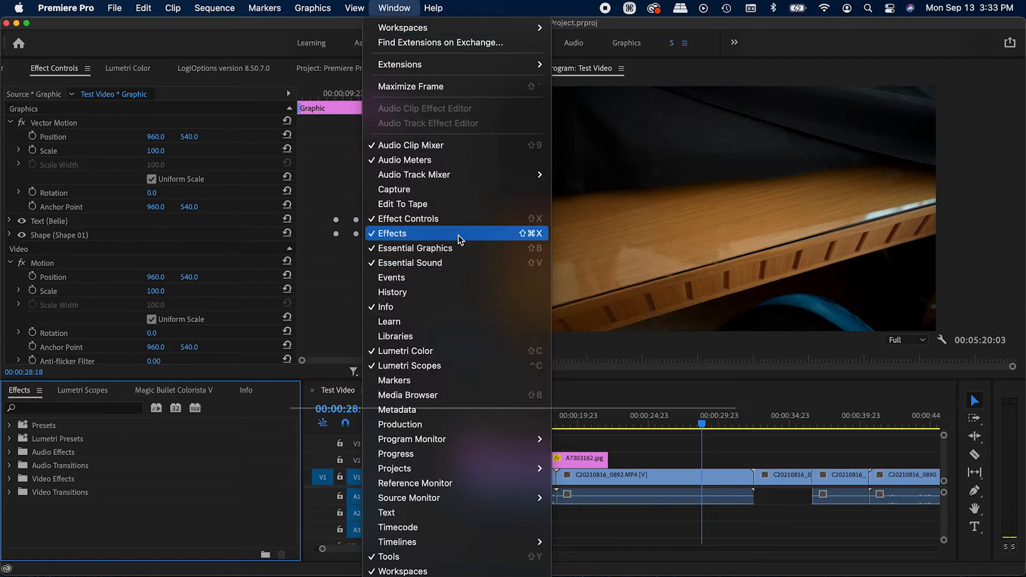
left_click(48, 524)
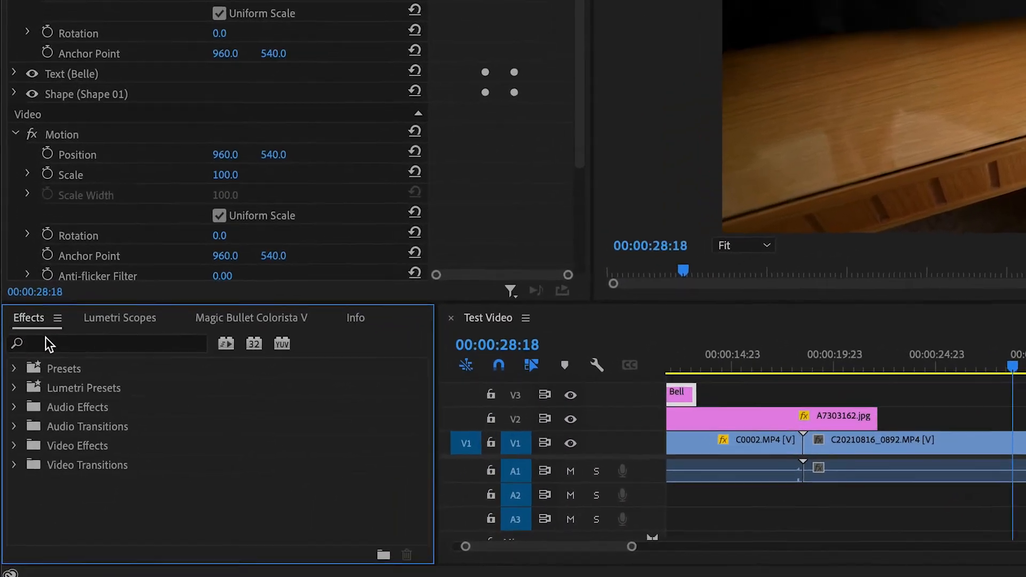
left_click(35, 406)
type("transition")
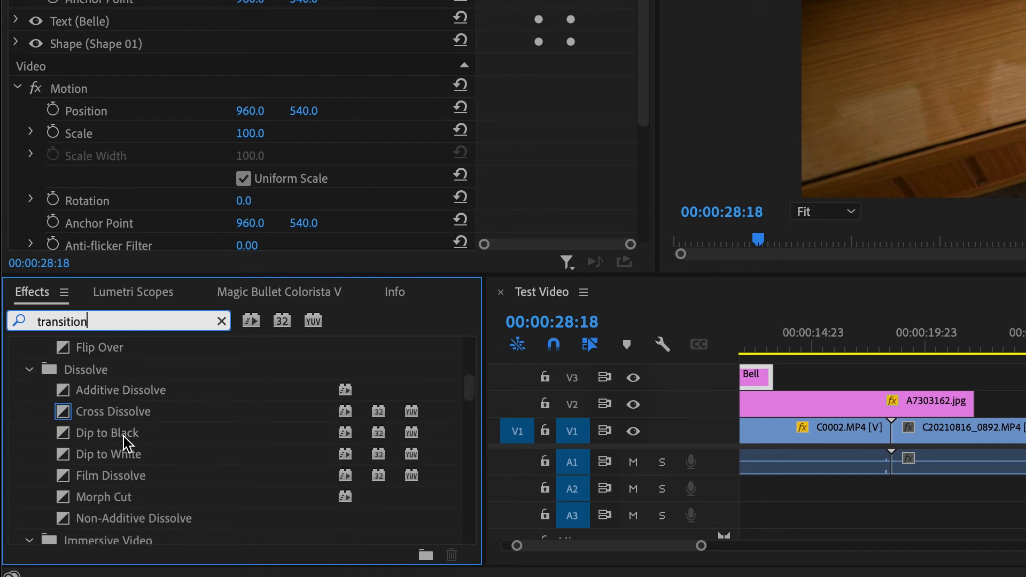
Apply the Dip to Black transition at the end of the C20210816_0892.MP4 clip and play the sequence.
left_click(63, 435)
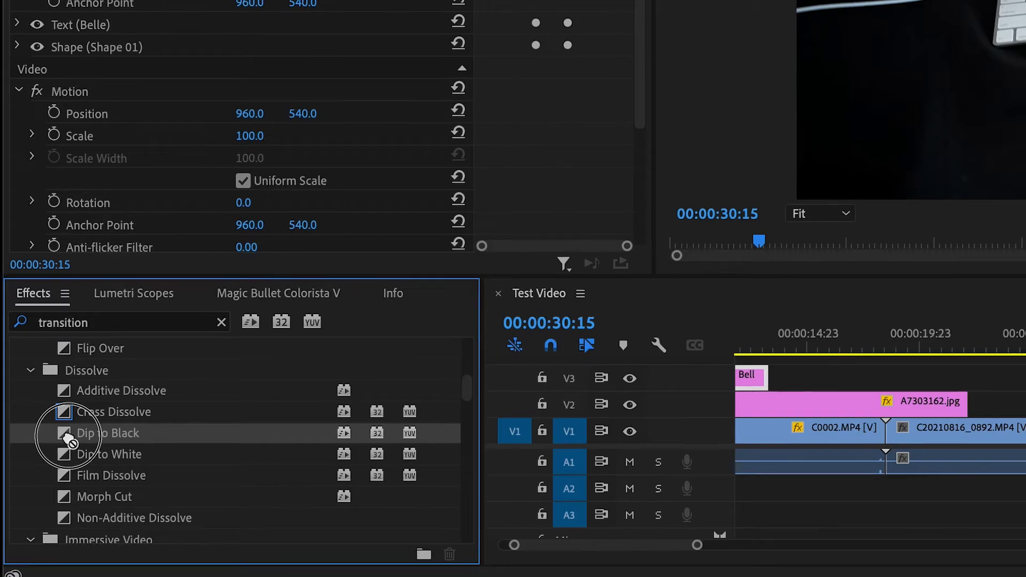
left_click_drag(48, 446, 826, 407)
left_click_drag(570, 457, 838, 475)
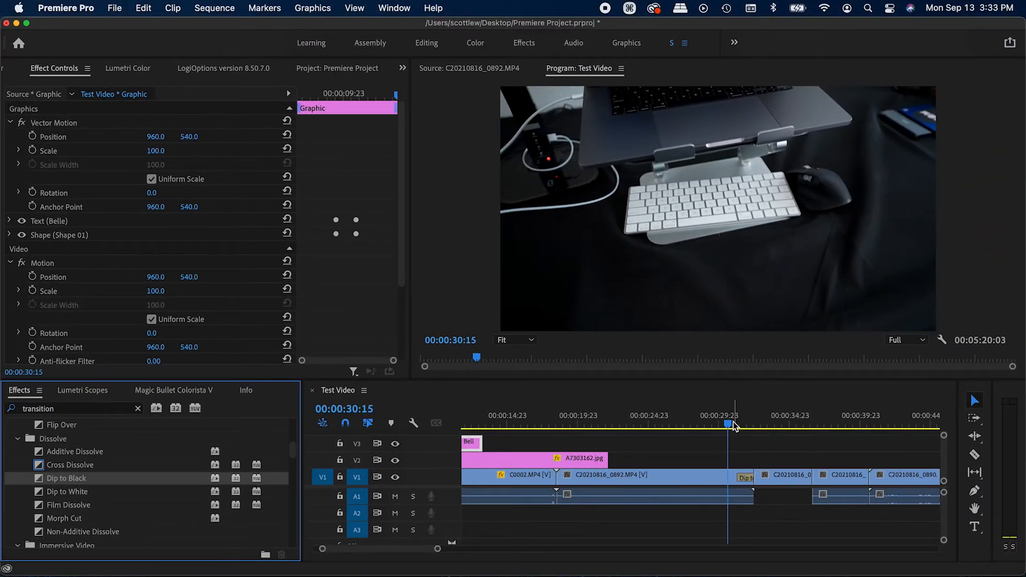
key("space")
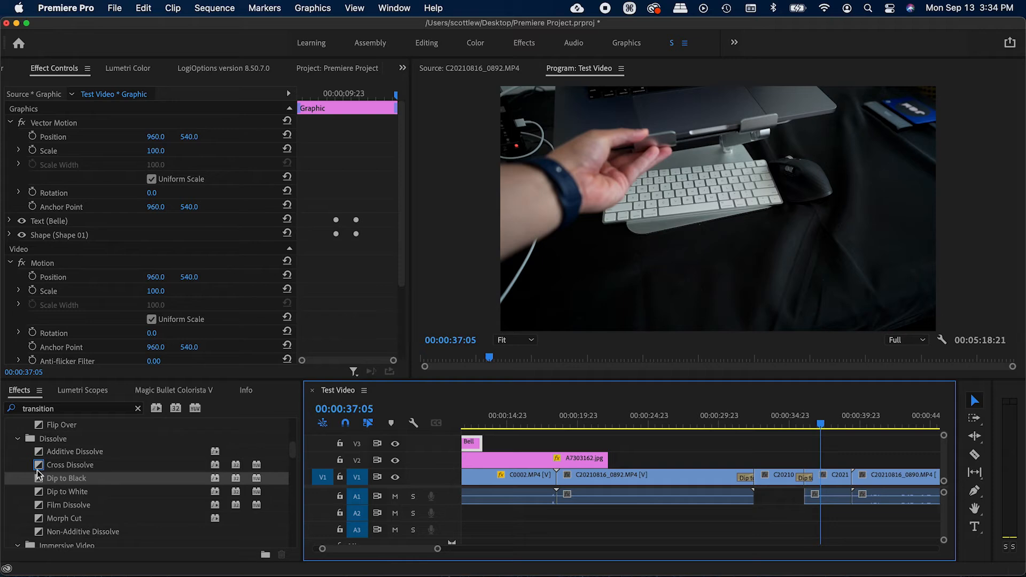
Apply the Cross Dissolve transition between the C20210816_0894.MP4 and C20210816_0899.MP4 clips and play it back.
left_click(38, 468)
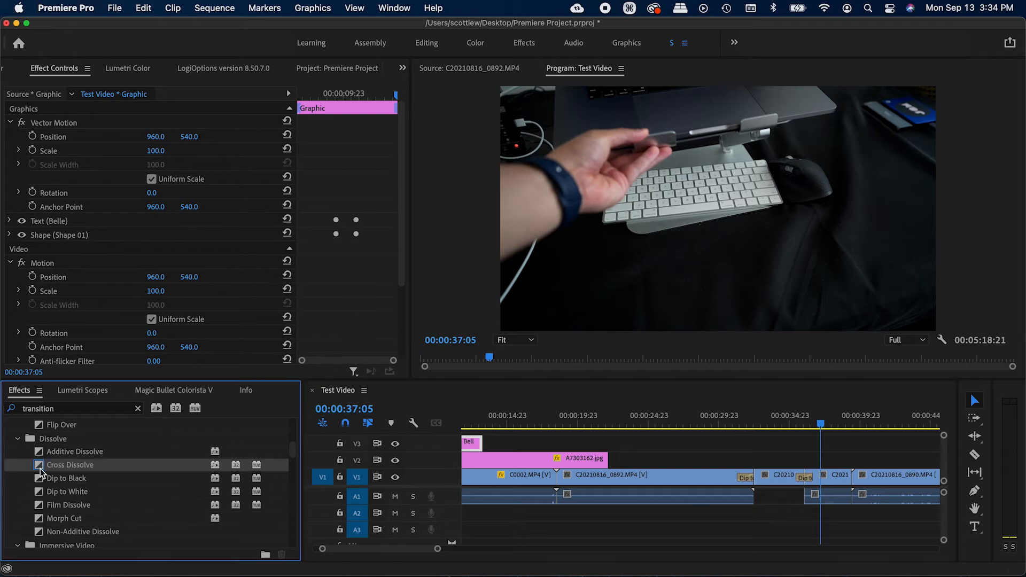
left_click_drag(41, 470, 476, 444)
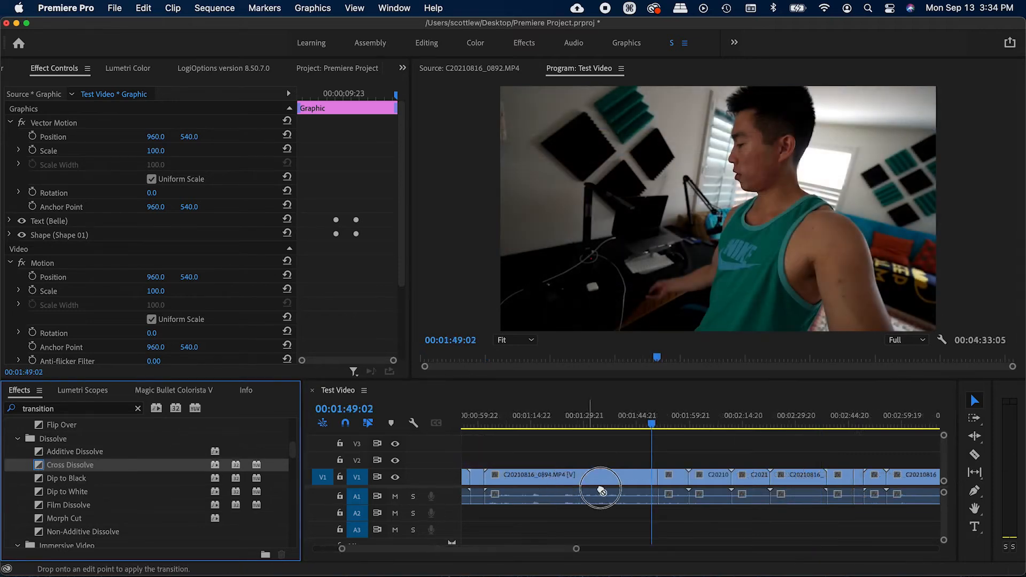
left_click_drag(609, 484, 658, 484)
key("=")
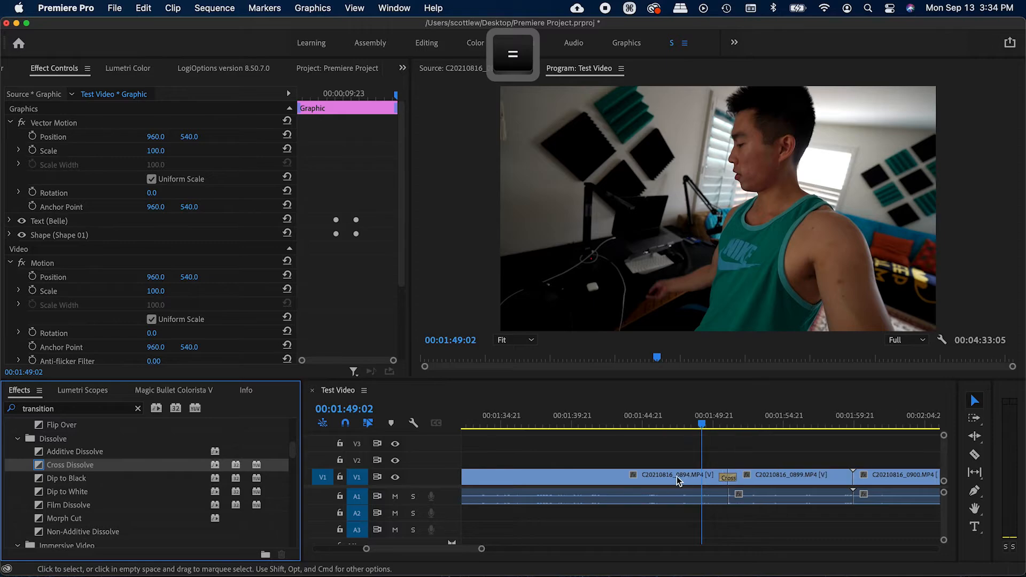
key("space")
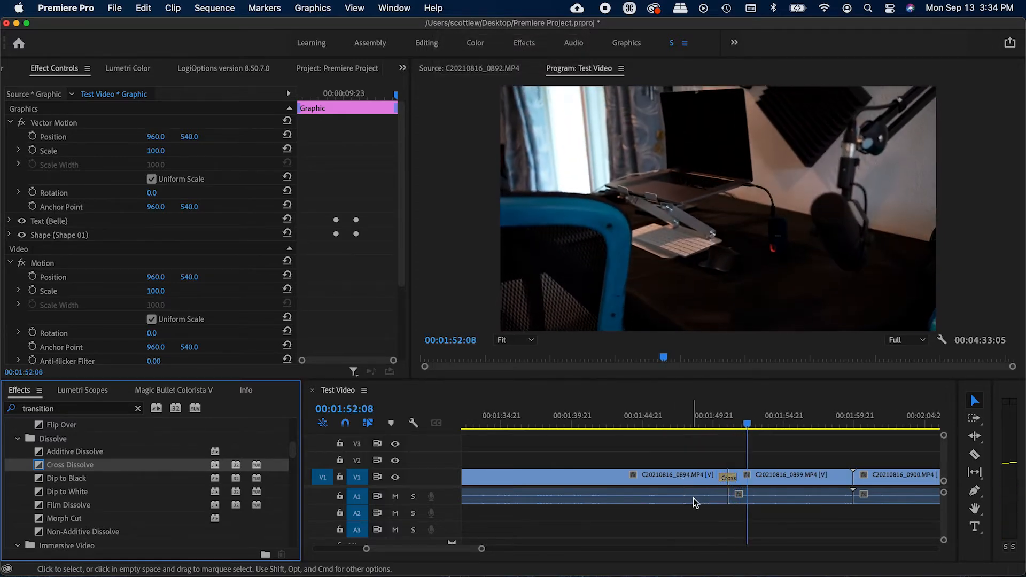
Set Cross Dissolve as the default transition and save the project.
key("-")
left_click(768, 478)
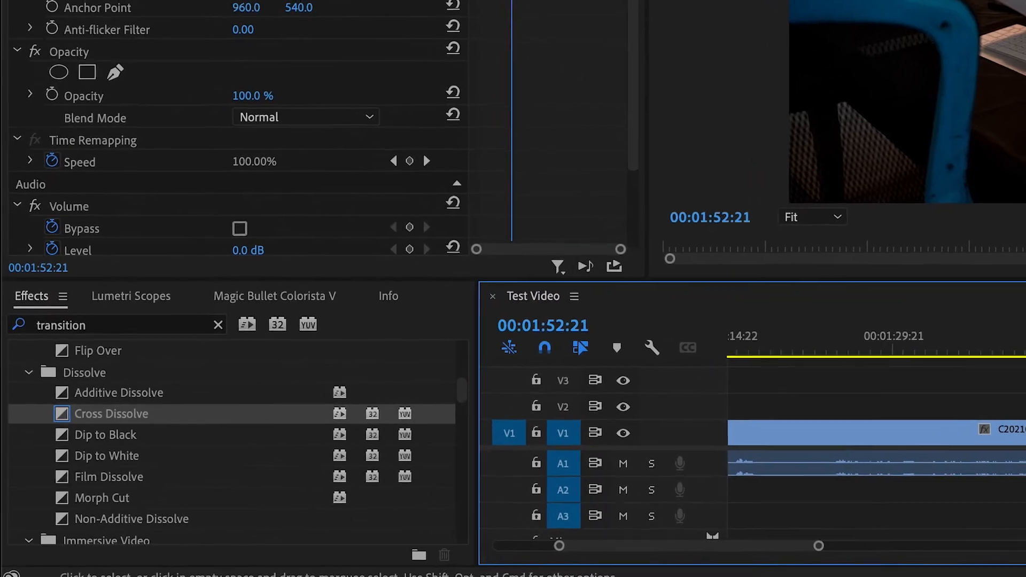
right_click(63, 418)
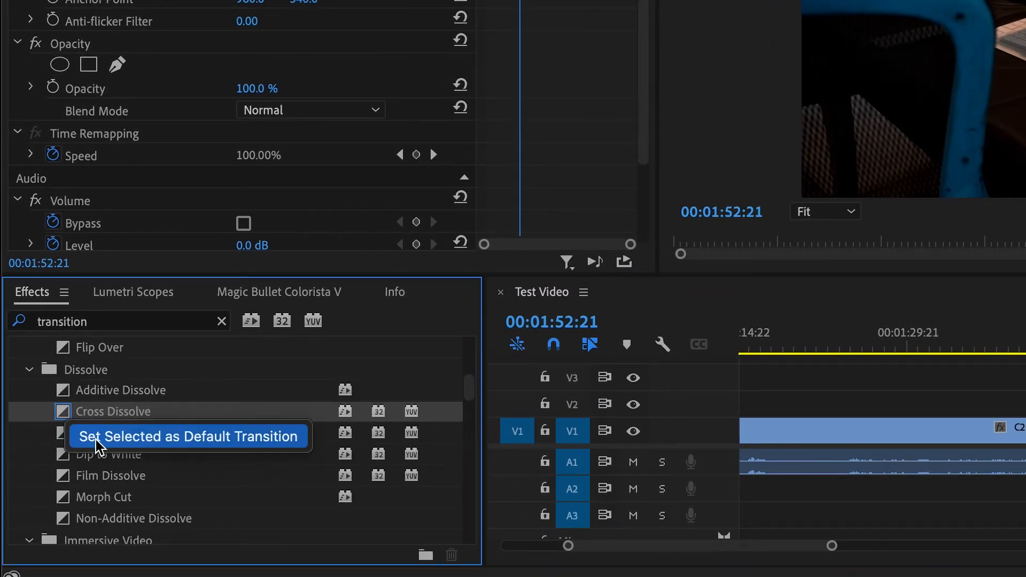
key("ctrl+s")
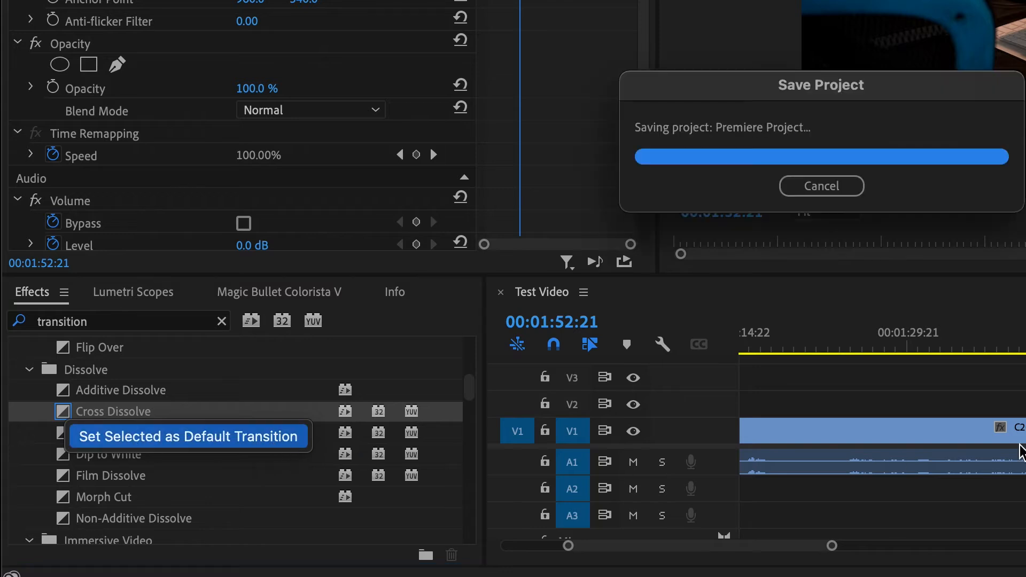
left_click(188, 437)
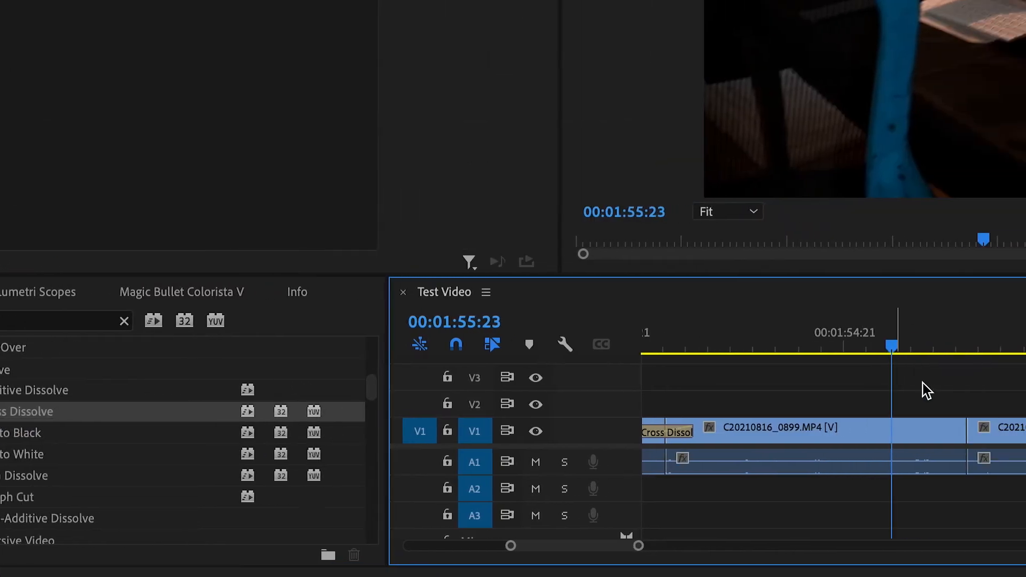
Select the C20210816_0899.MP4 and C20210816_0900.MP4 clips together and apply the default transition to them.
left_click_drag(1013, 403, 948, 465)
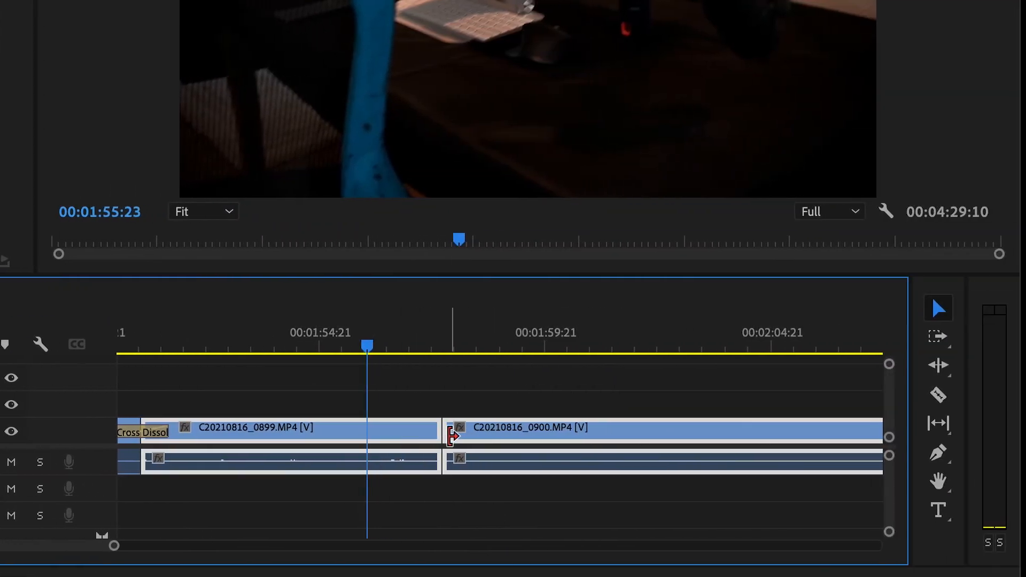
key("super+d")
left_click(499, 493)
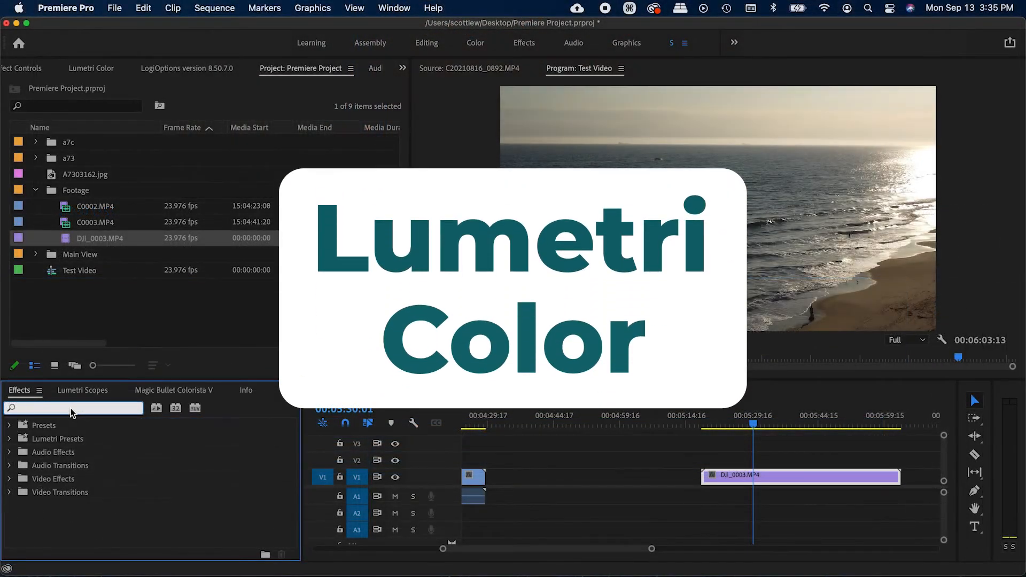
Search the effects for "lumetri color" and open the Lumetri Color controls for the DJI_0003.MP4 clip.
type("lumetri")
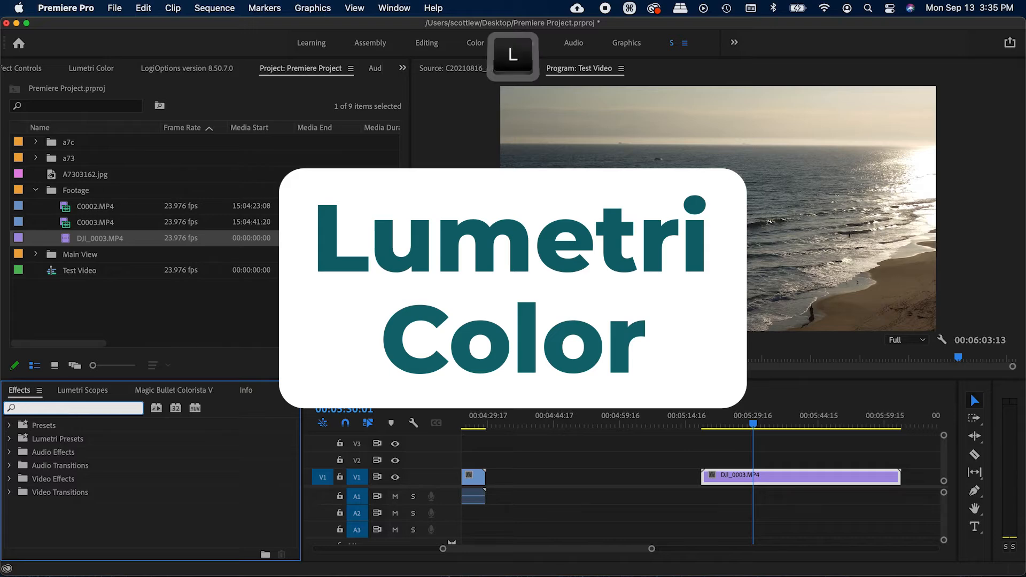
type(" color")
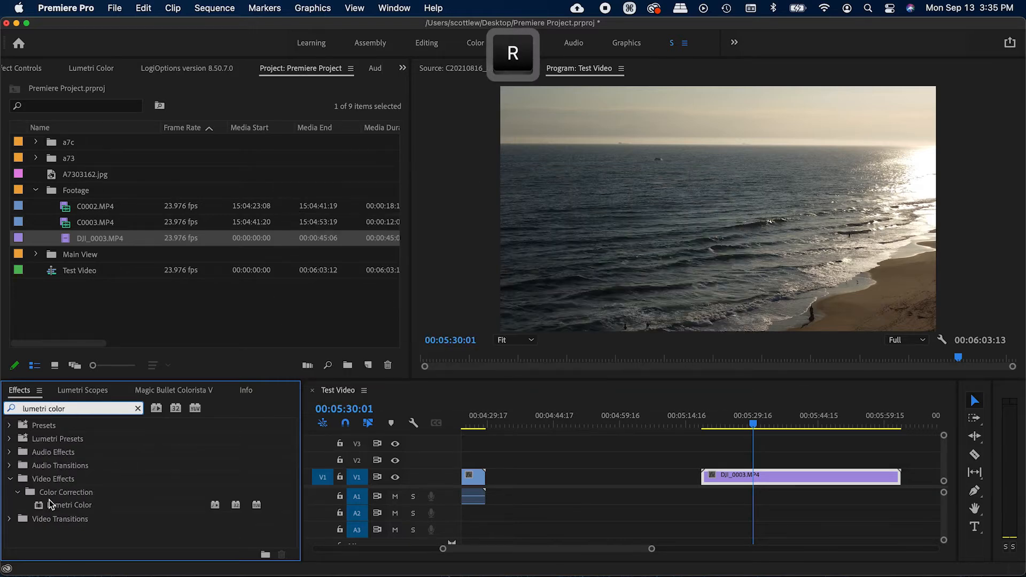
mouse_move(58, 505)
left_mouse_down()
mouse_move(732, 488)
mouse_move(110, 492)
mouse_move(77, 508)
left_mouse_up()
left_click(229, 344)
left_click(405, 5)
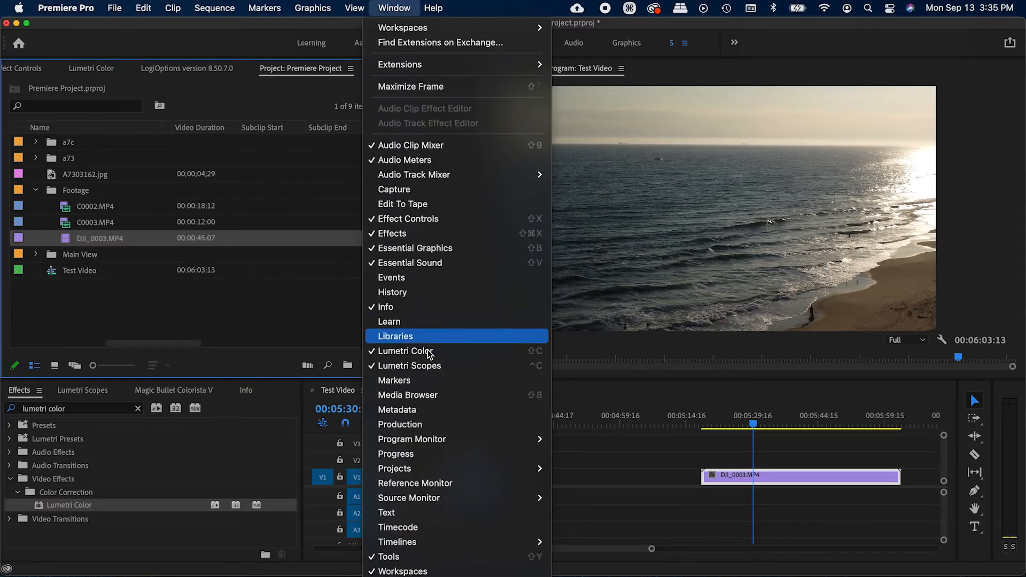
left_click(422, 351)
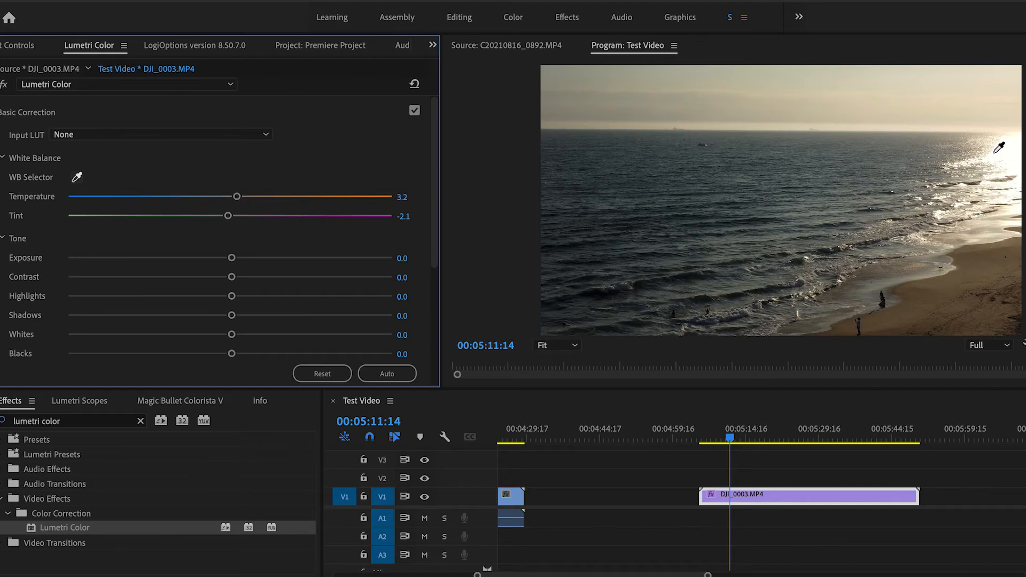
Sample the white balance from the beach area of DJI_0003.MP4 and set the Temperature to -9.1.
left_click(898, 279)
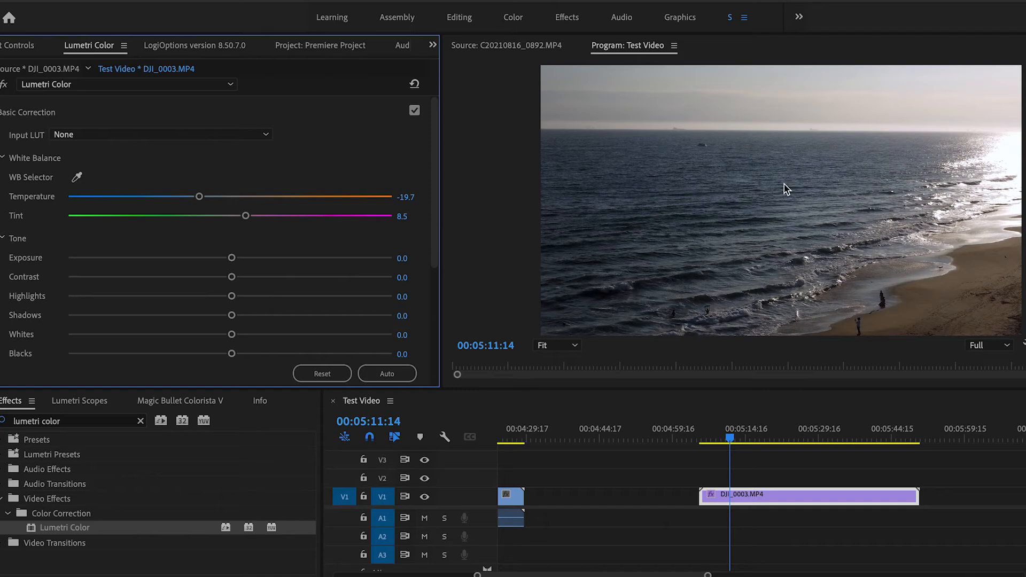
mouse_move(199, 197)
left_mouse_down()
mouse_move(271, 199)
mouse_move(216, 199)
left_mouse_up()
Adjust the clip's tone to Exposure 0.2, Contrast 9.1, Highlights -66.8 and Shadows 13.2.
scroll(186, 199, "down", 2)
left_click_drag(231, 213, 122, 252)
left_click(231, 271)
left_click_drag(232, 271, 253, 271)
scroll(428, 231, "down", 1)
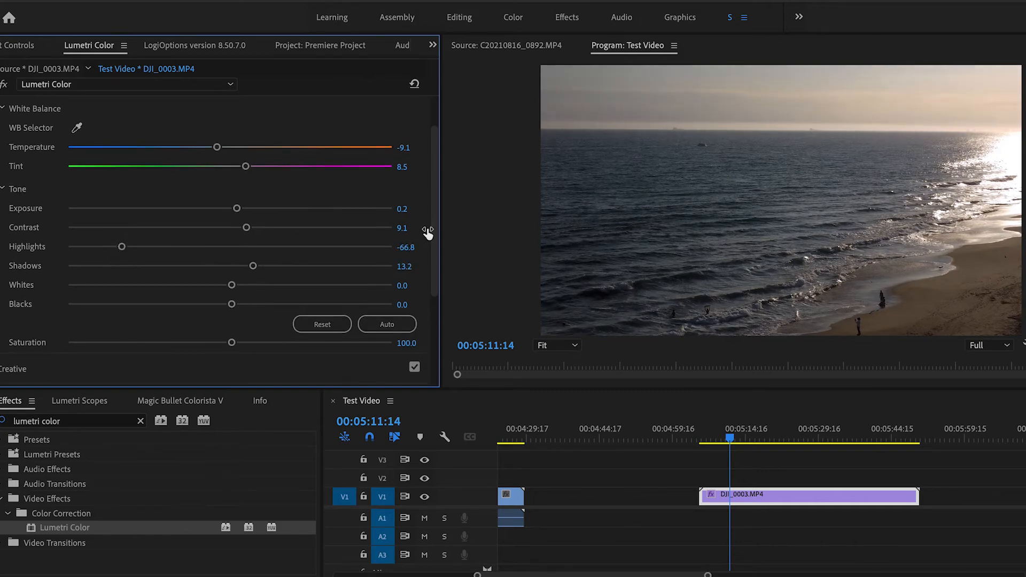
Try the automatic tone correction, compare it with the manual settings by undoing and redoing, and undo it.
left_click(395, 325)
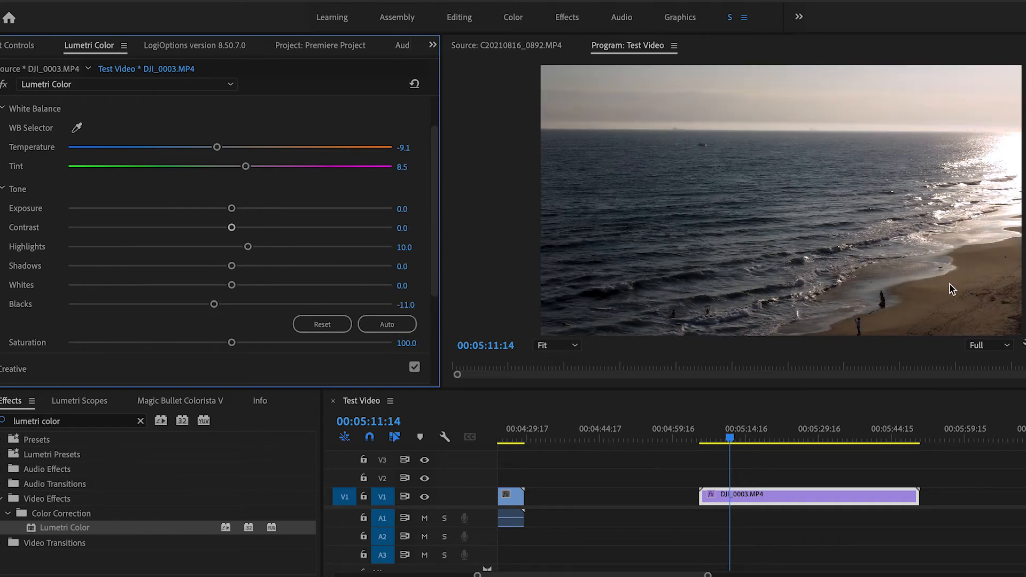
key("super+z")
key("super+shift+z")
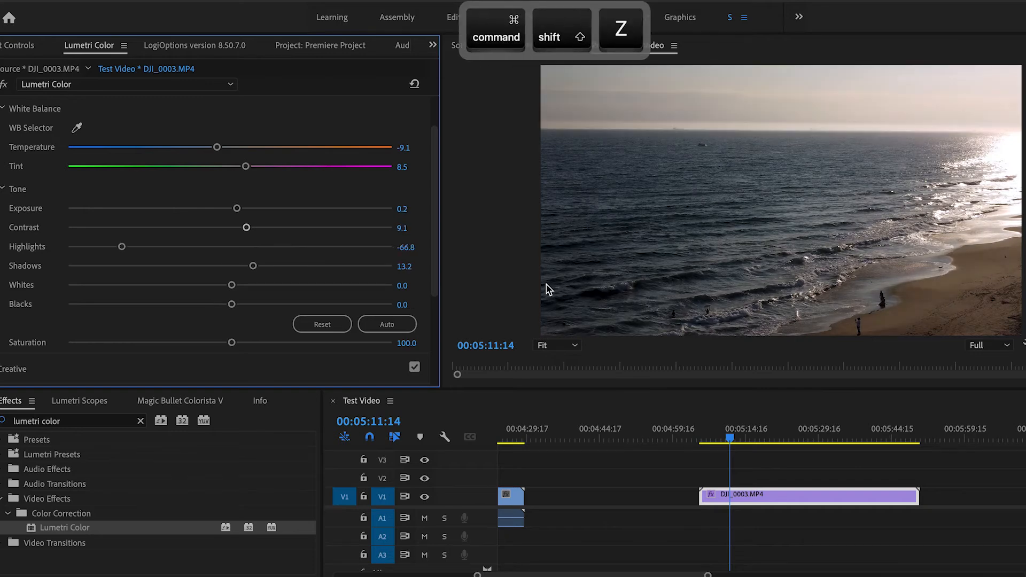
key("super+z")
key("super+shift+z")
key("super+z")
Set Shadows to 5.0 and raise the Basic Correction Saturation slightly.
left_click_drag(254, 269, 237, 266)
scroll(435, 251, "down", 2)
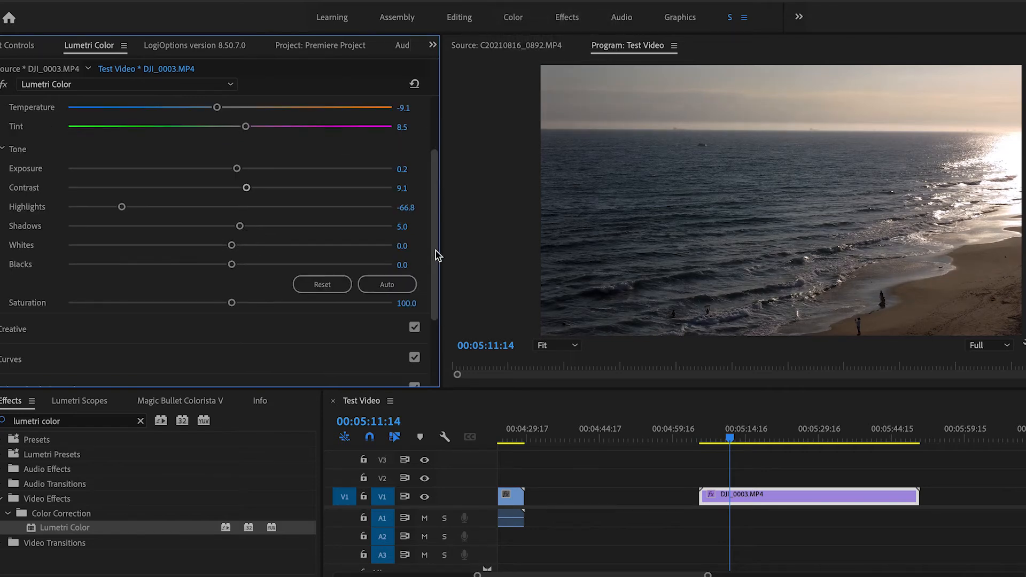
left_click_drag(232, 303, 249, 303)
scroll(249, 244, "down", 3)
left_click_drag(249, 245, 257, 245)
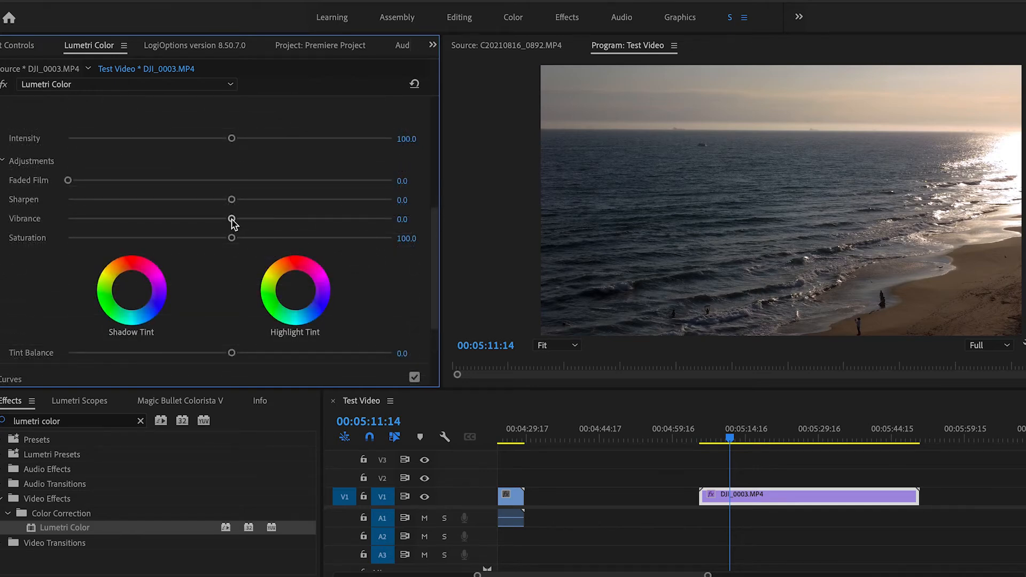
Raise the Vibrance in the Creative adjustments and save the project.
left_click_drag(231, 219, 255, 220)
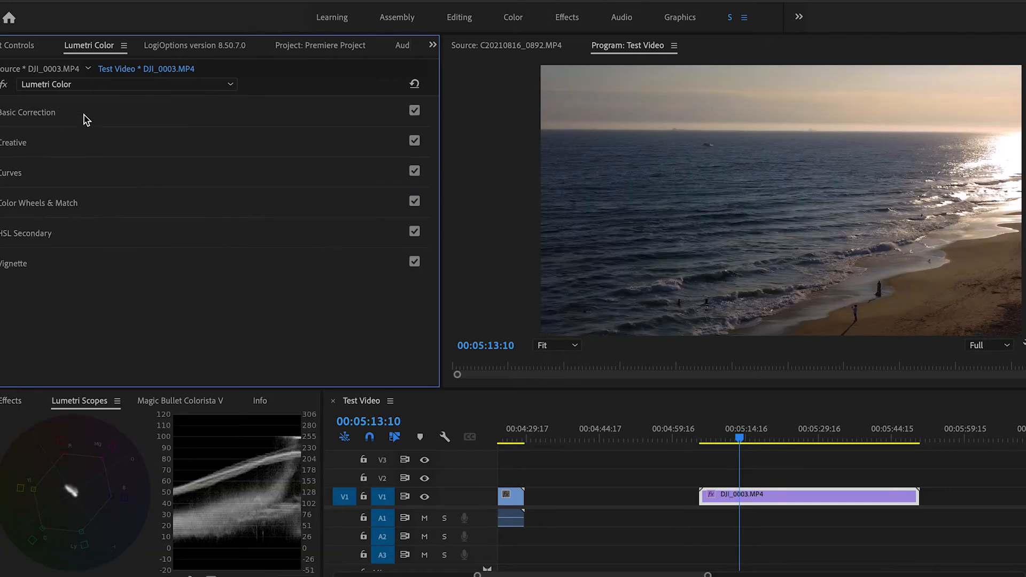
key("ctrl+s")
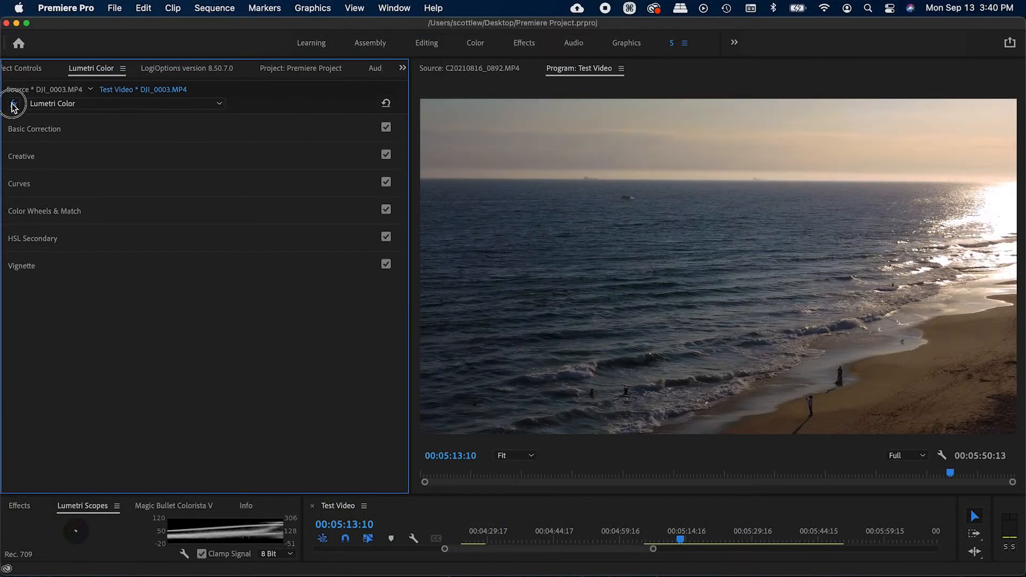
Toggle the Lumetri Color bypass several times to compare the corrected and original footage, leaving the effect on.
left_click(4, 85)
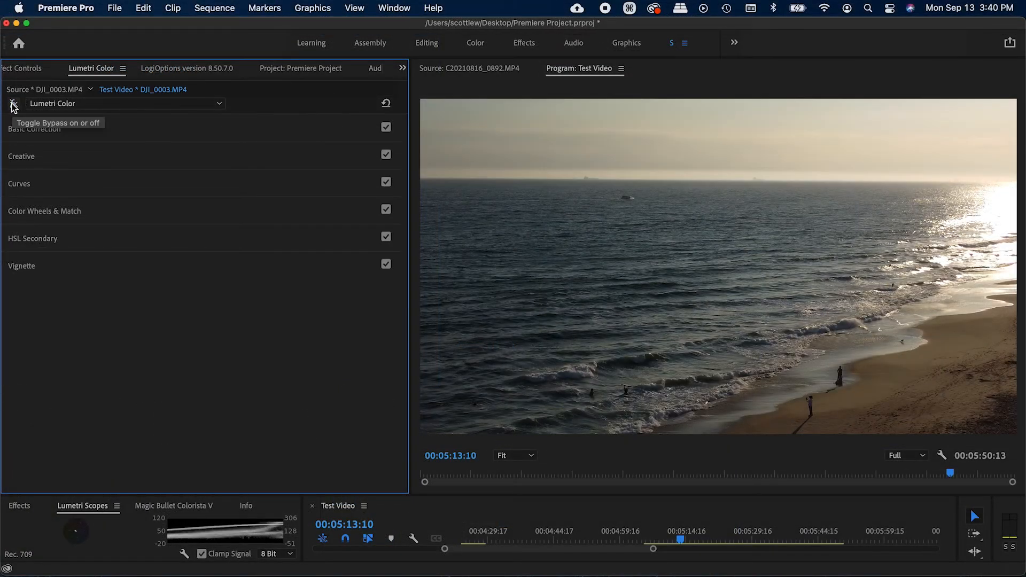
left_click(12, 104)
left_click(12, 105)
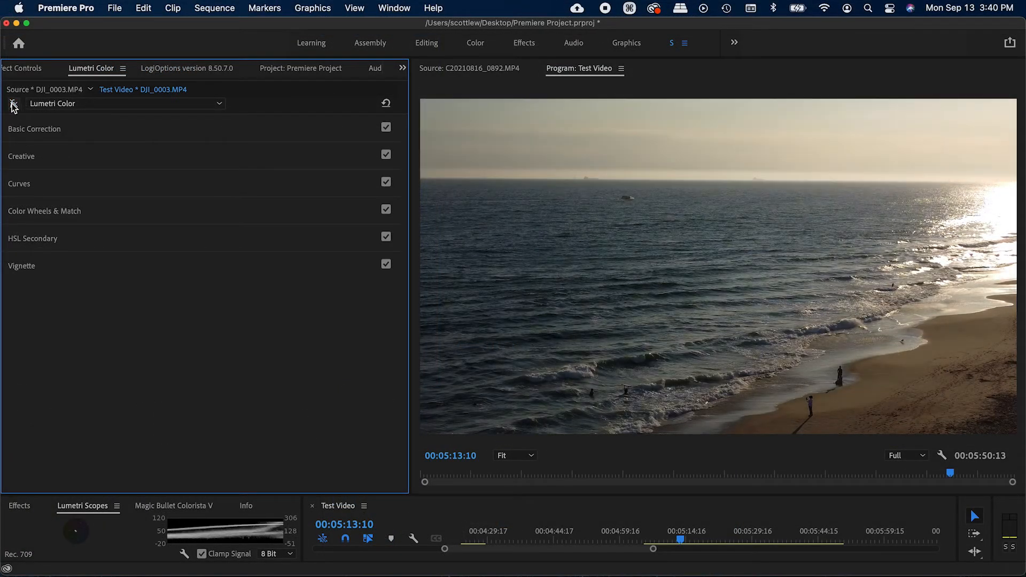
left_click(13, 104)
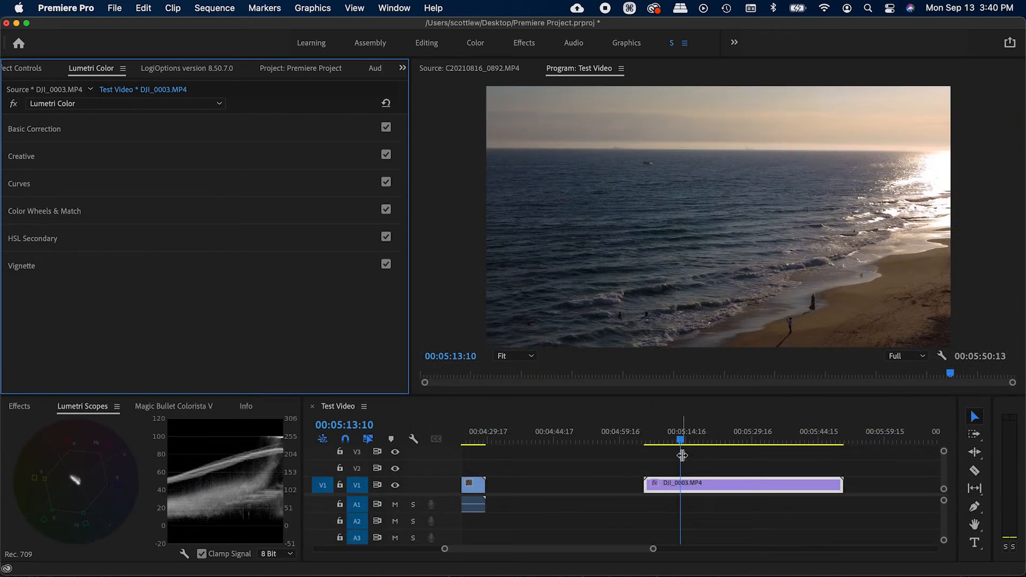
Split the DJI_0003.MP4 clip in two and copy the Lumetri Color effect from its first part.
left_click_drag(688, 439, 754, 444)
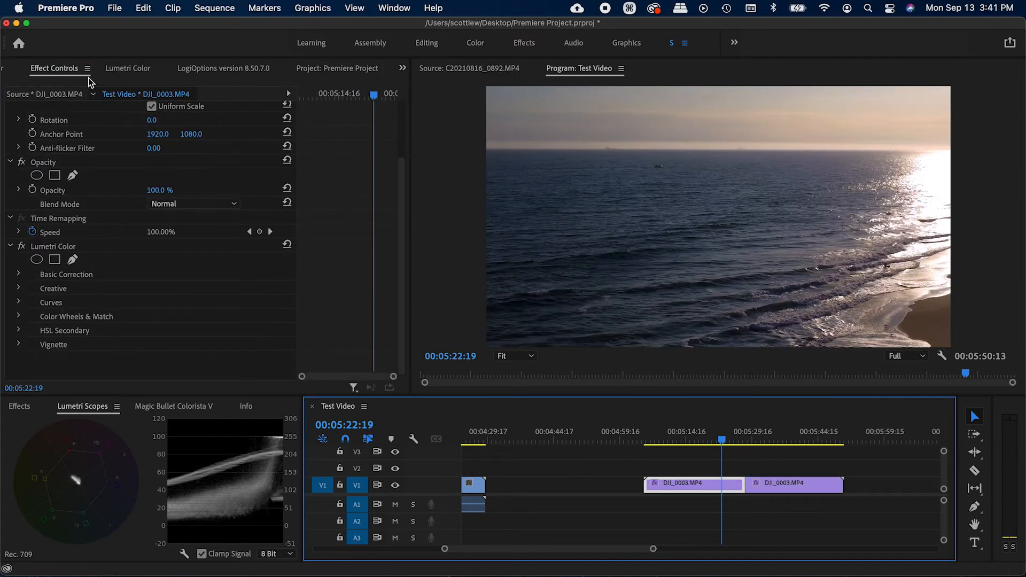
left_click(63, 250)
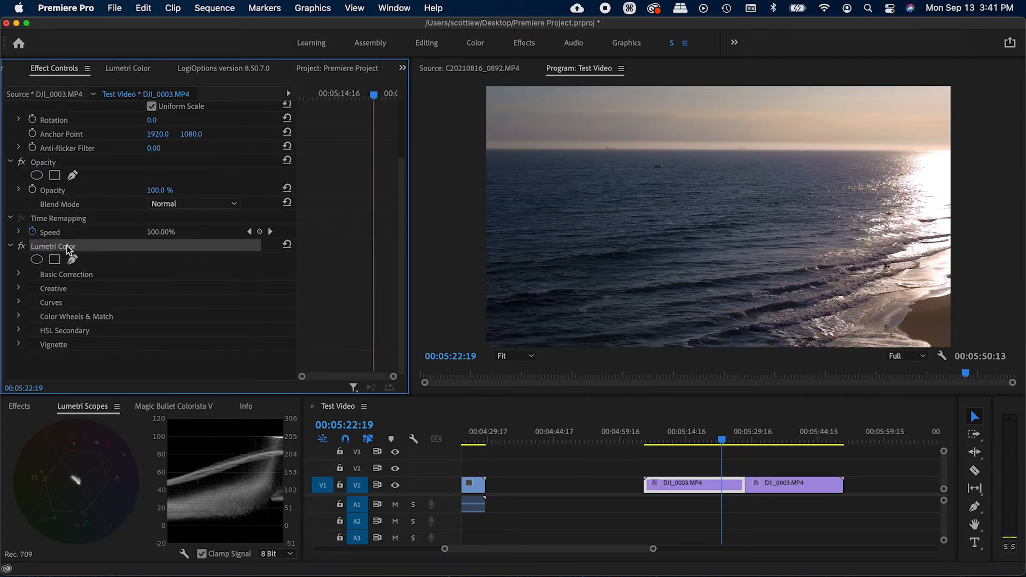
key("cmd+c")
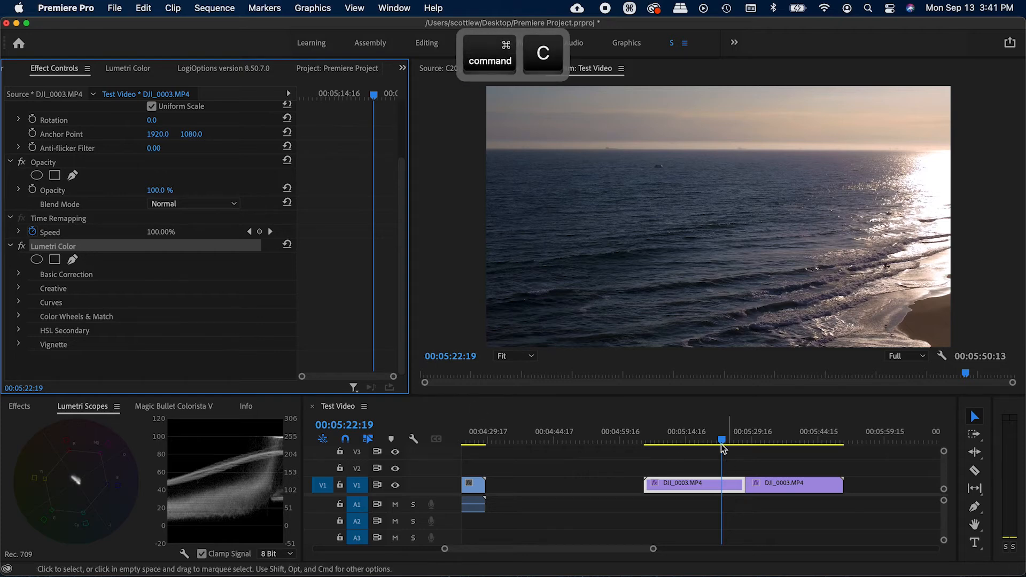
Select the second DJI_0003.MP4 clip and delete its Lumetri Color effect.
left_click(764, 479)
left_click(772, 480)
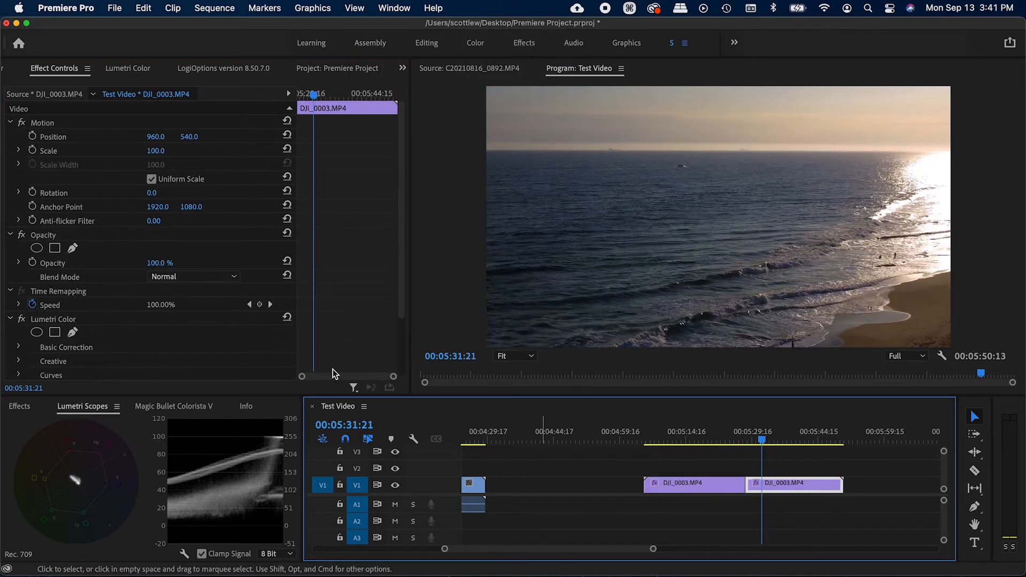
left_click(49, 250)
key("BackSpace")
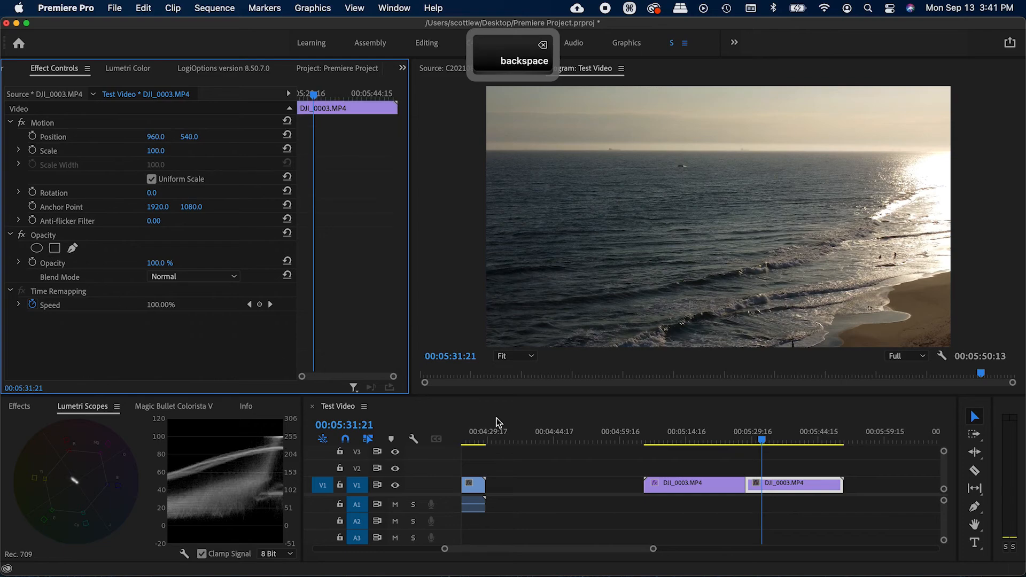
Compare the two DJI_0003.MP4 clips and paste the copied Lumetri Color effect onto the second one.
left_click(717, 440)
left_click_drag(717, 440, 762, 439)
left_click(214, 351)
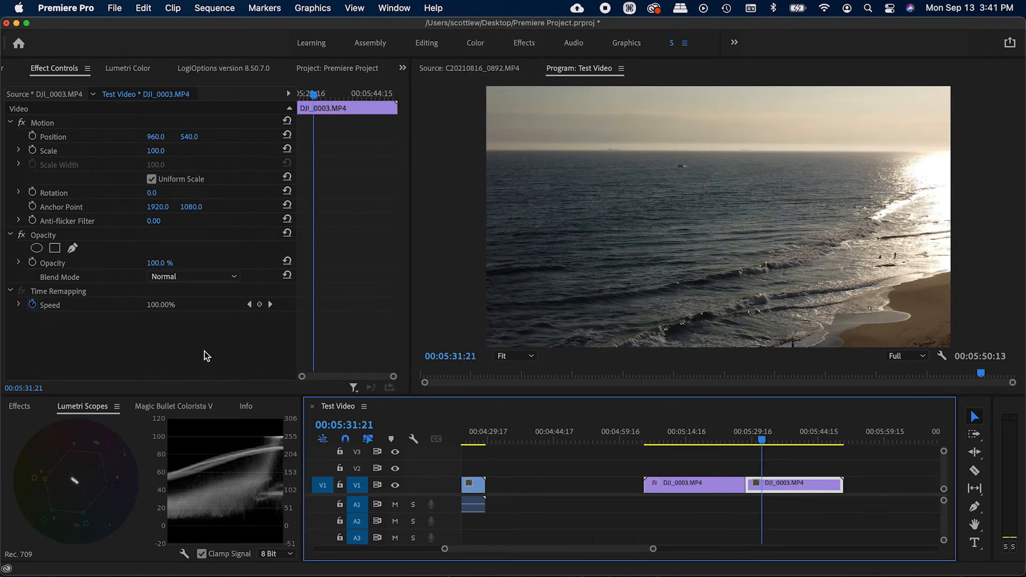
key("super+v")
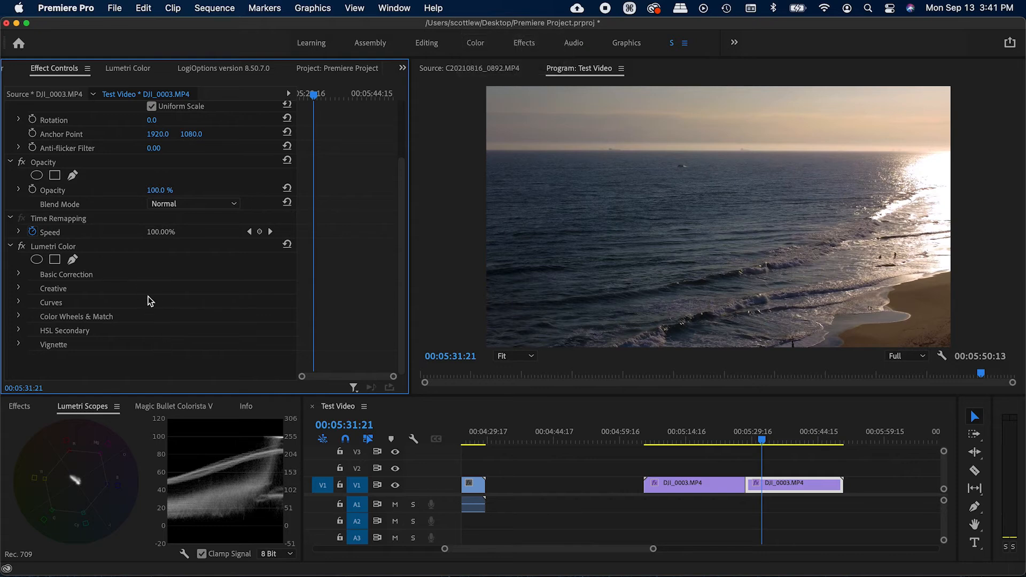
scroll(147, 297, "up", 3)
scroll(100, 299, "down", 3)
Save the second clip's Lumetri Color effect as a preset named Drone Footage Color with type Scale.
left_click(78, 248)
right_click(79, 247)
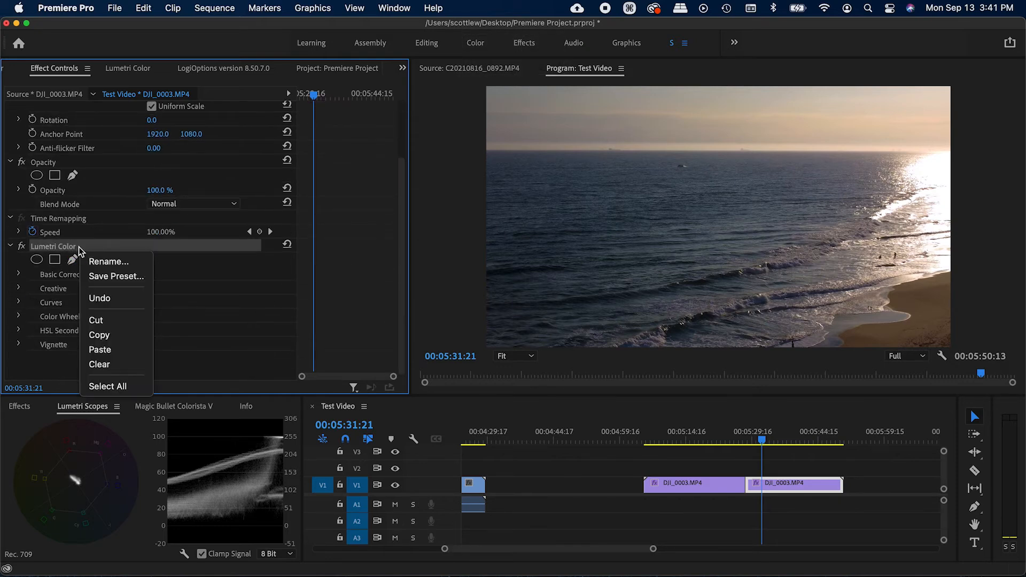
left_click(114, 276)
type("Basic Footage Color")
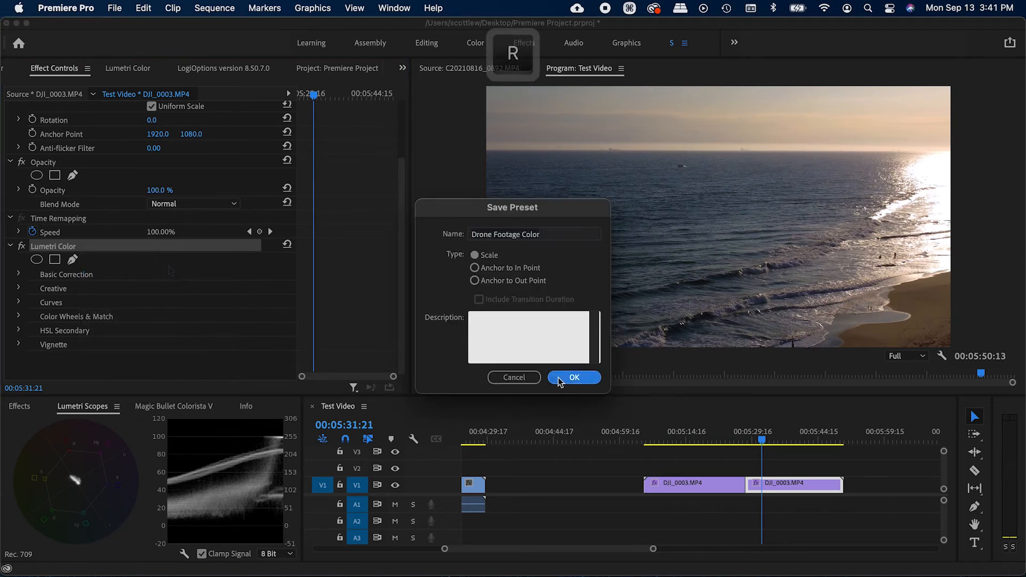
key("Return")
Search the effects for "color" and select the Drone Footage Color preset.
left_click(19, 407)
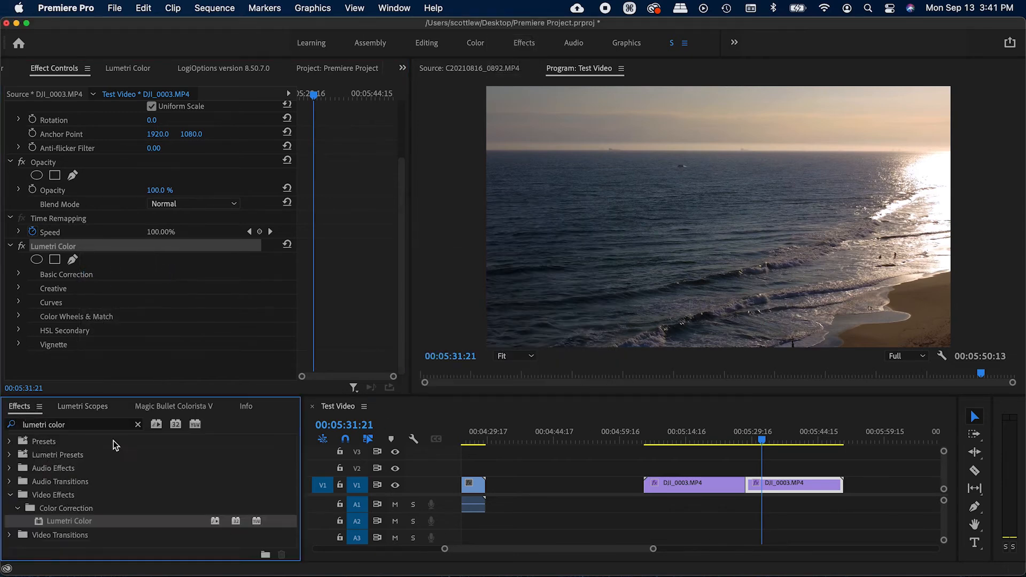
left_click(137, 424)
type("color")
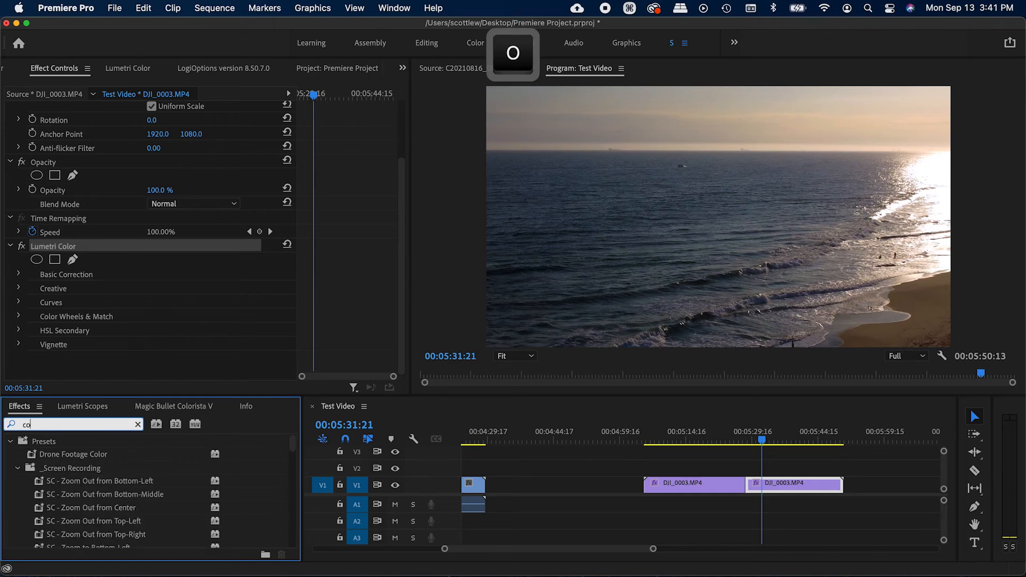
left_click(52, 454)
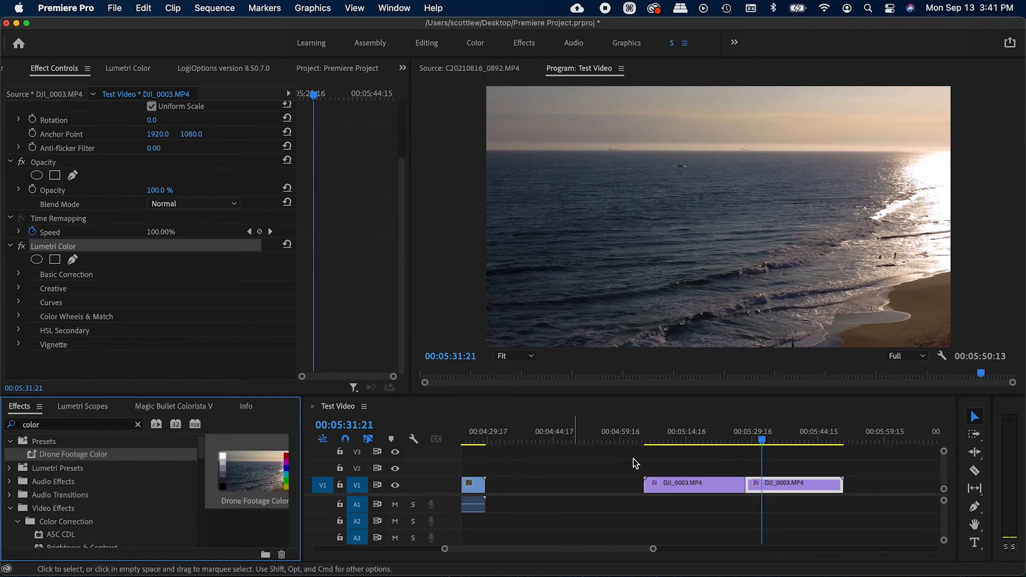
Replace the Lumetri Color effect on the second DJI_0003.MP4 clip with the Drone Footage Color preset and check the effect.
left_click(763, 483)
left_click(95, 248)
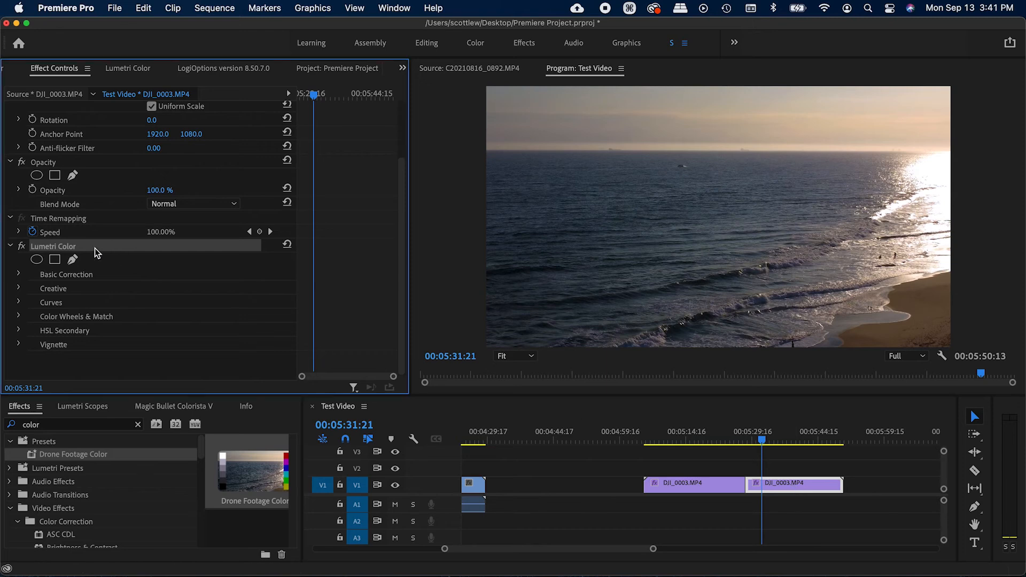
key("BackSpace")
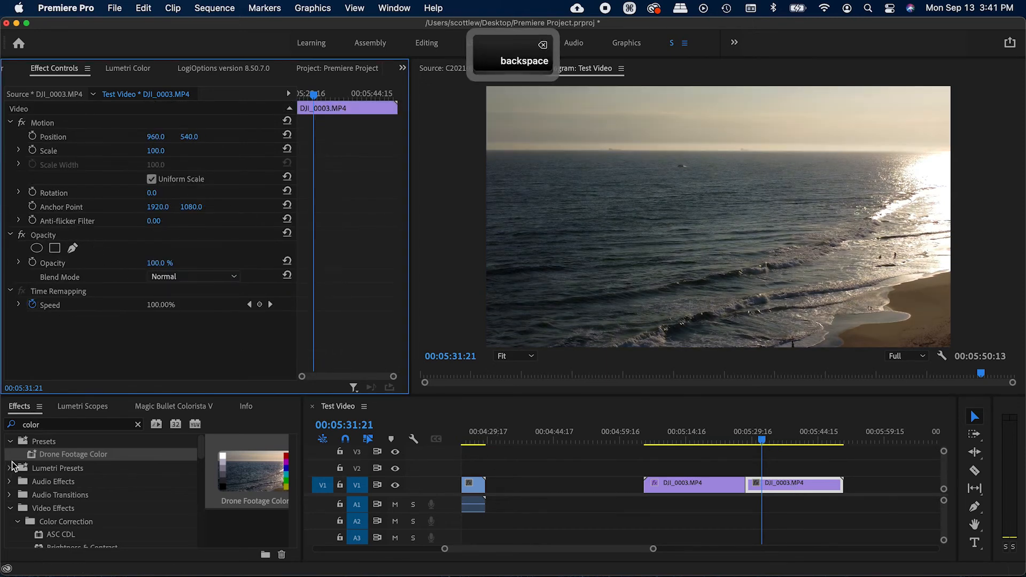
left_click_drag(29, 454, 772, 485)
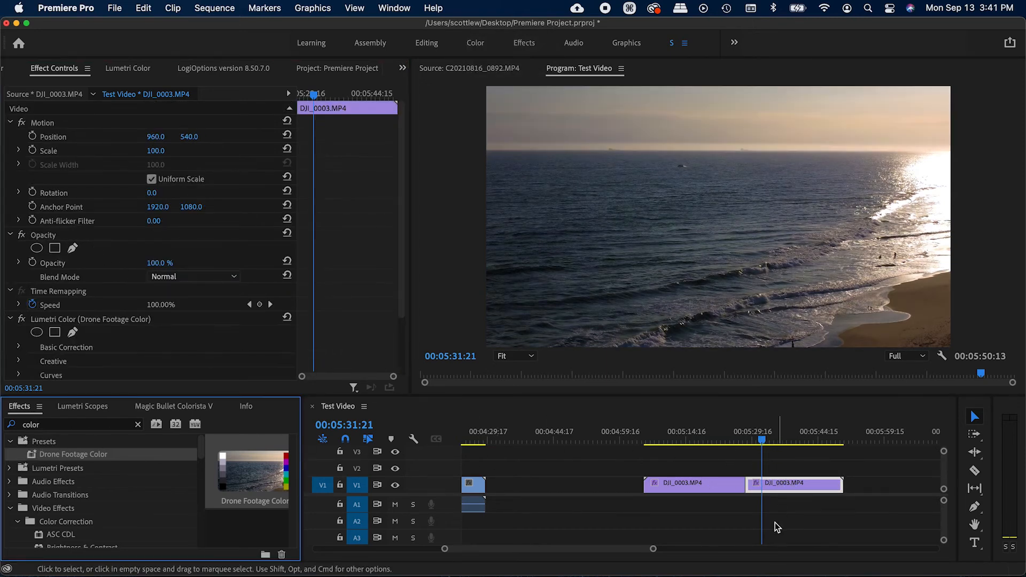
left_click_drag(763, 440, 771, 442)
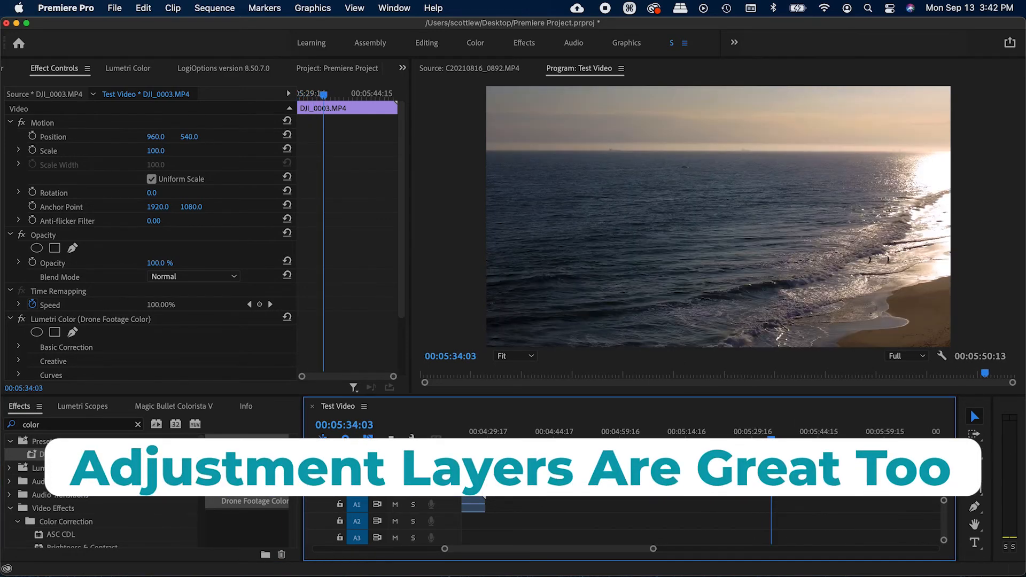
scroll(303, 339, "down", 3)
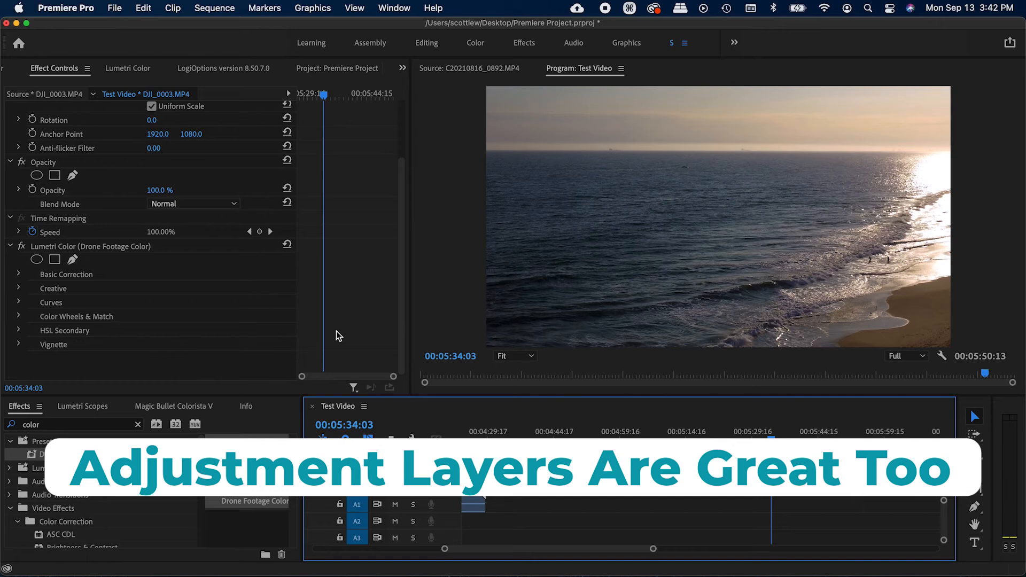
left_click(163, 247)
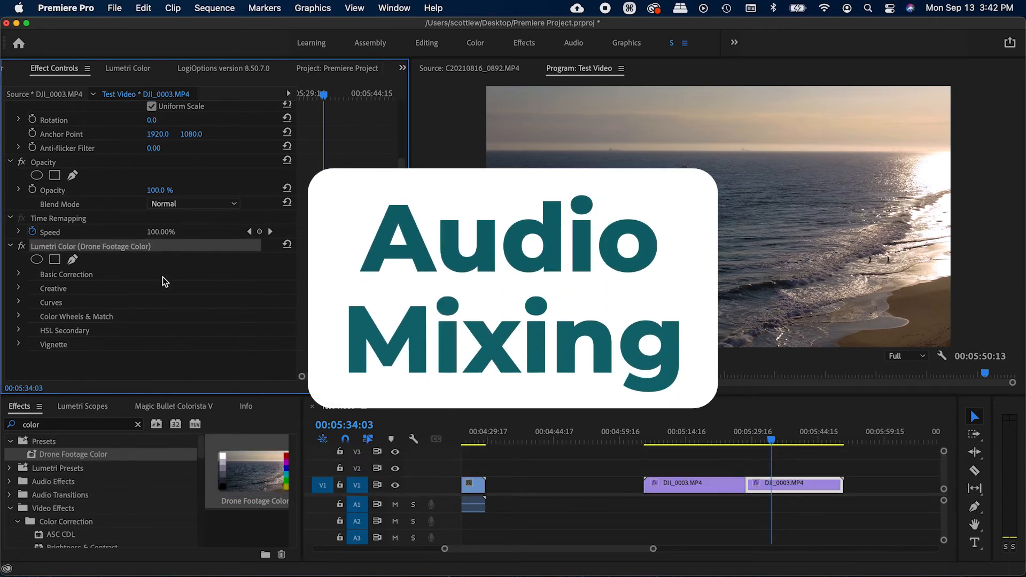
Switch to Finder and add Blue 1.mp3 to audio track A1 at the start of the Test Video sequence.
key("super+Tab")
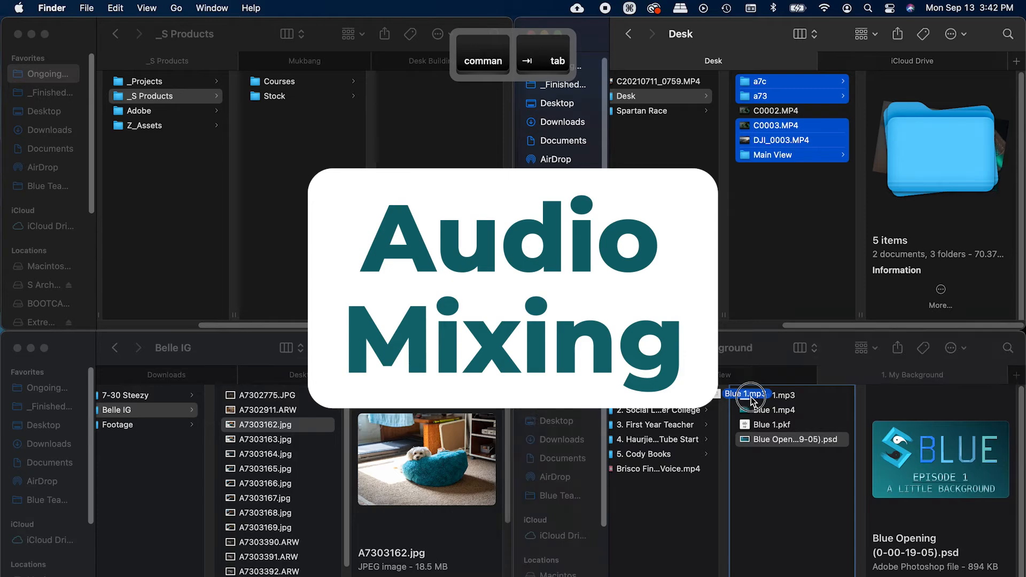
left_click_drag(756, 389, 483, 511)
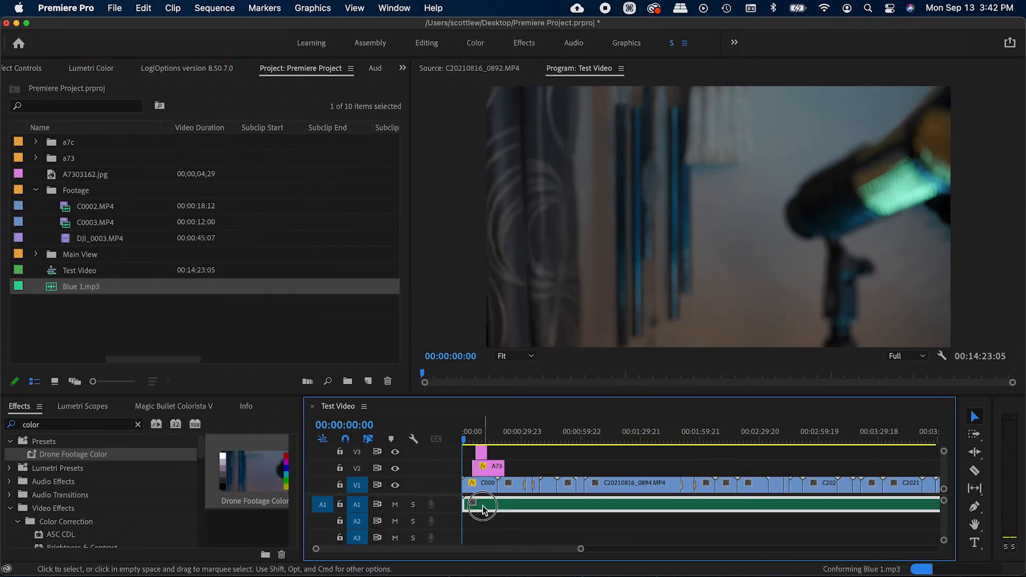
key("shift+z")
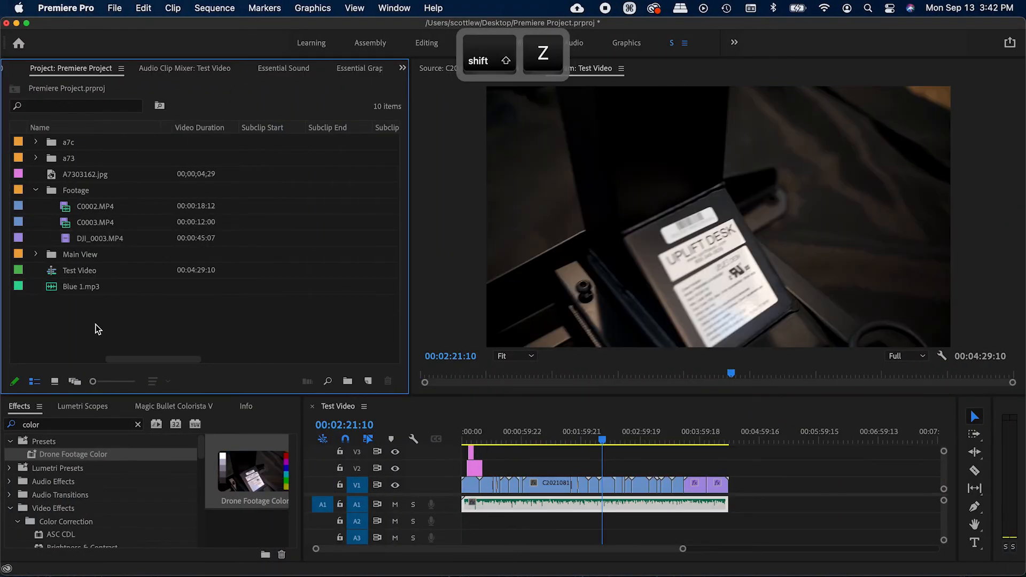
Add a second audio file from Finder to the sequence and move it from track A2 to track A3.
key("super+Tab")
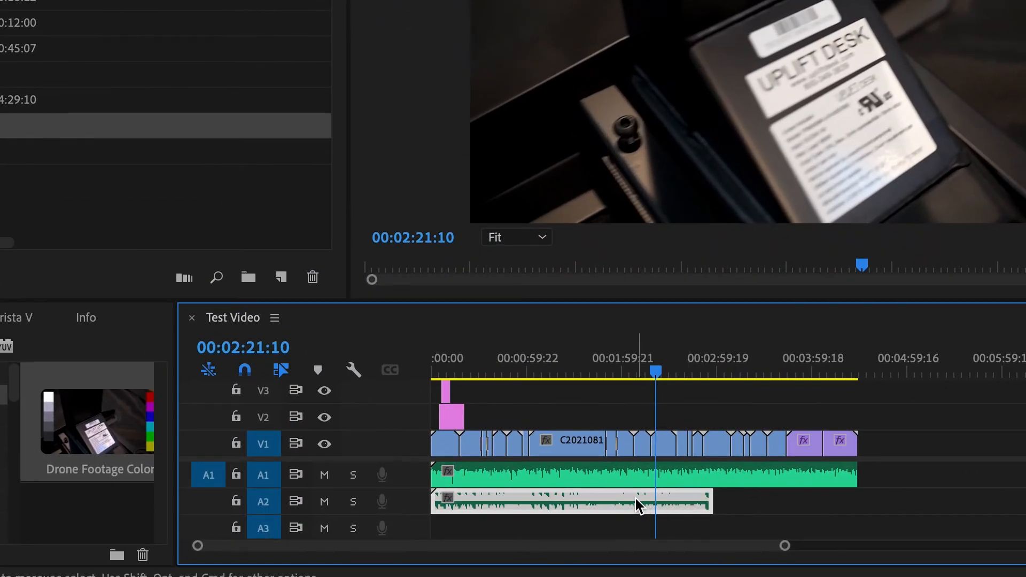
left_click_drag(636, 505, 620, 520)
left_click(574, 502)
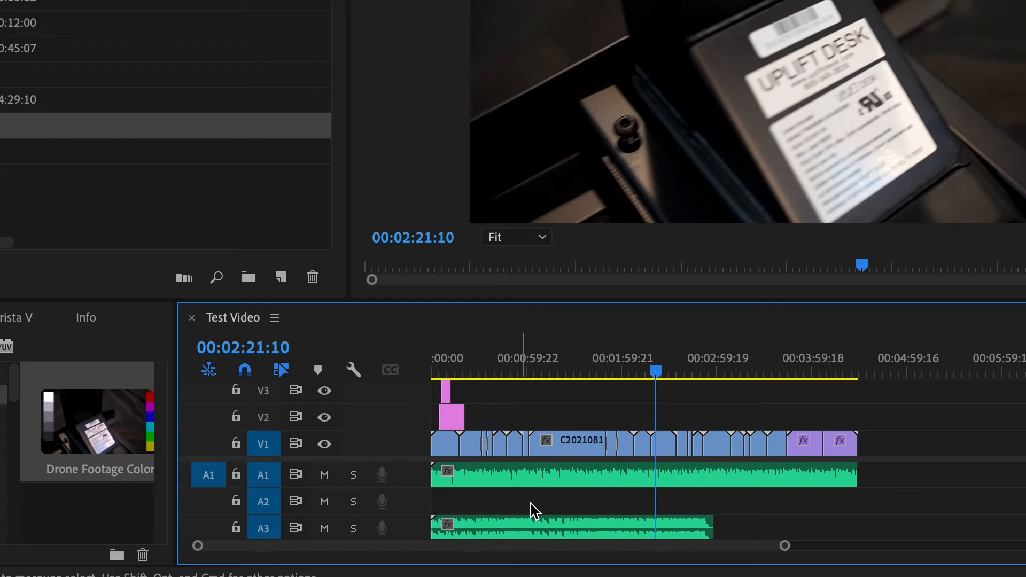
left_click_drag(622, 371, 614, 371)
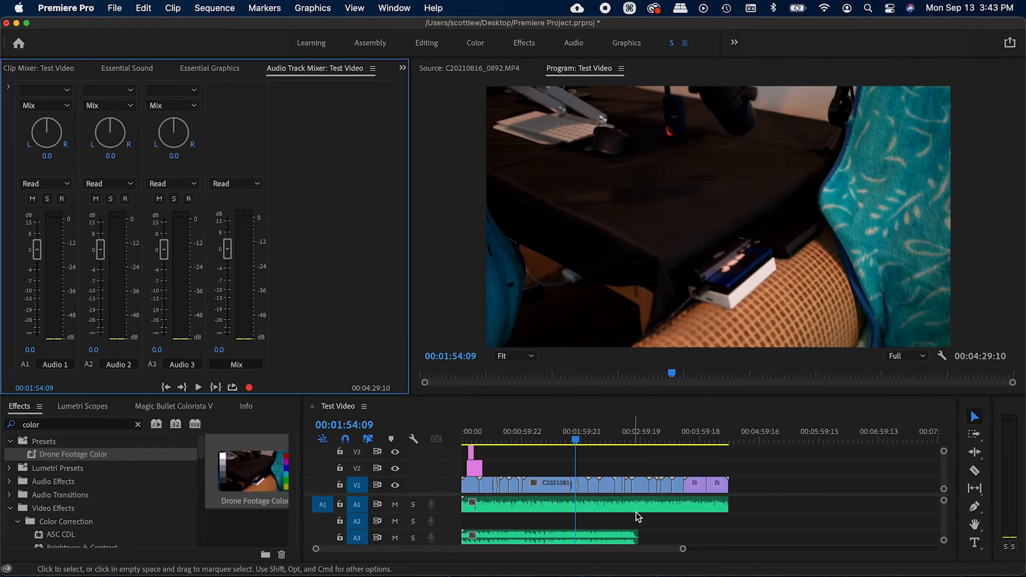
Cut off the video and A1 audio at the end of the A3 clip and show the Test Video Audio Track Mixer.
key("c")
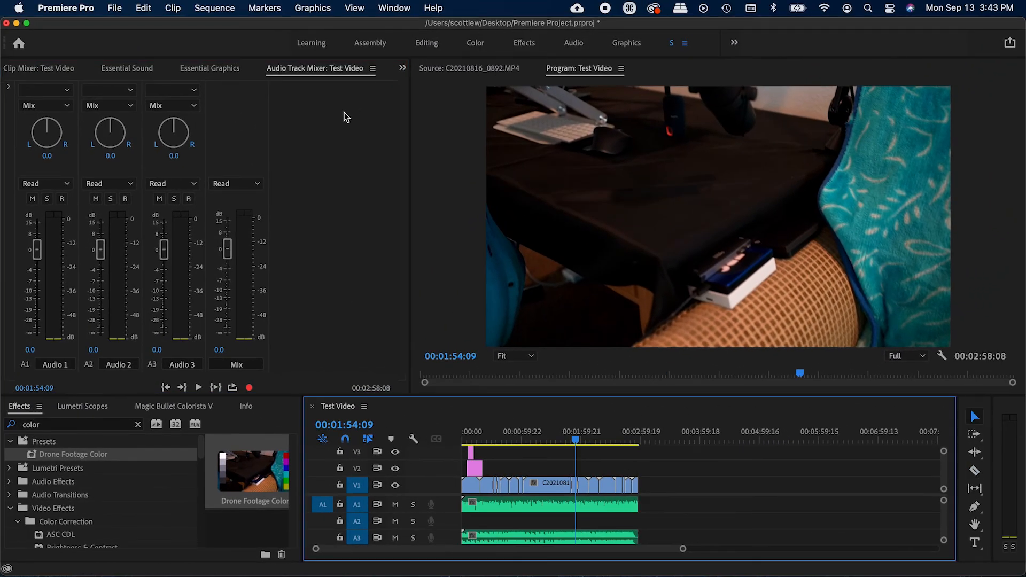
left_click(394, 8)
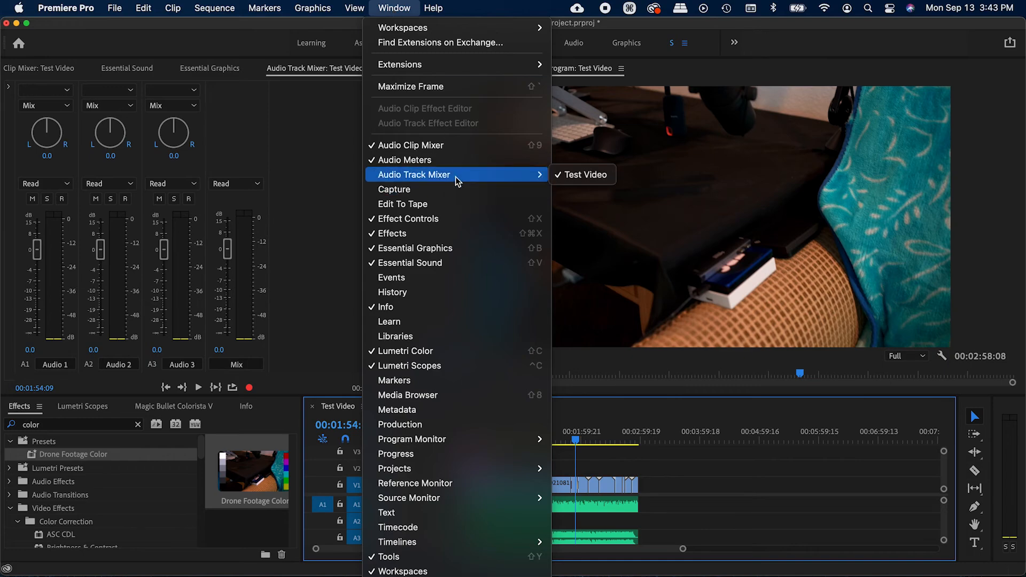
left_click(304, 70)
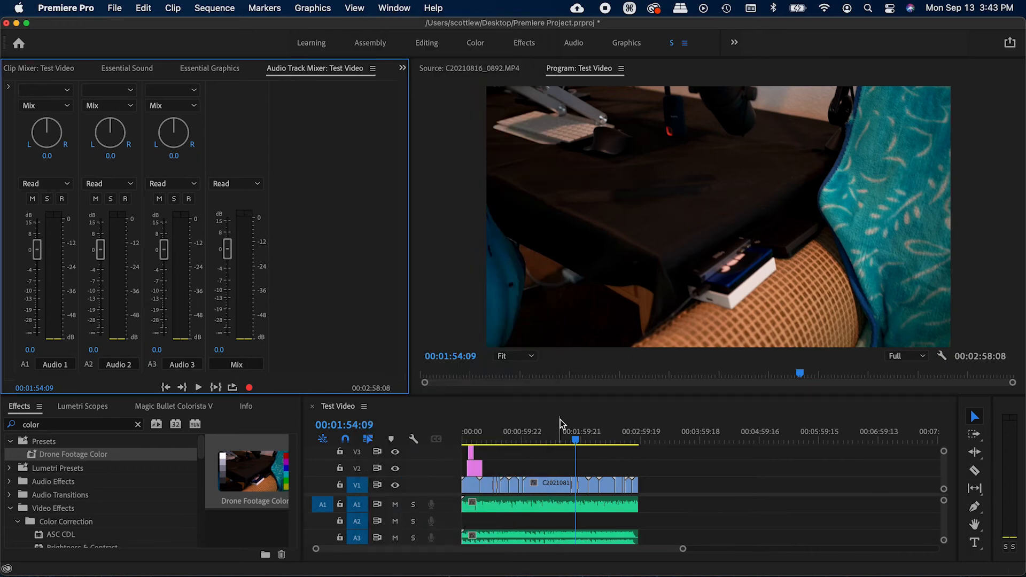
Play the sequence briefly to check the track levels and lower the Audio 3 volume to -11.7 dB.
key("space")
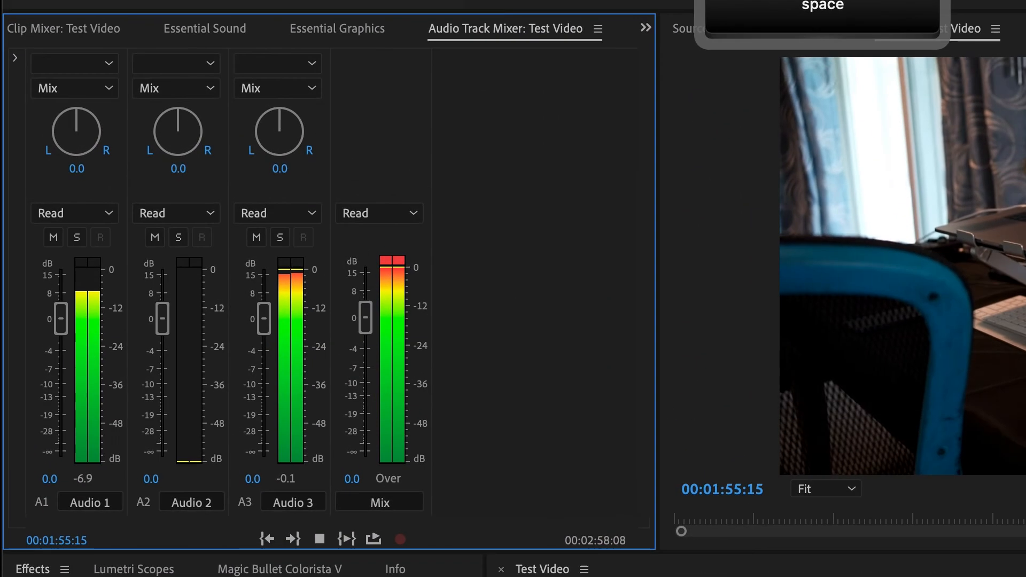
key("space")
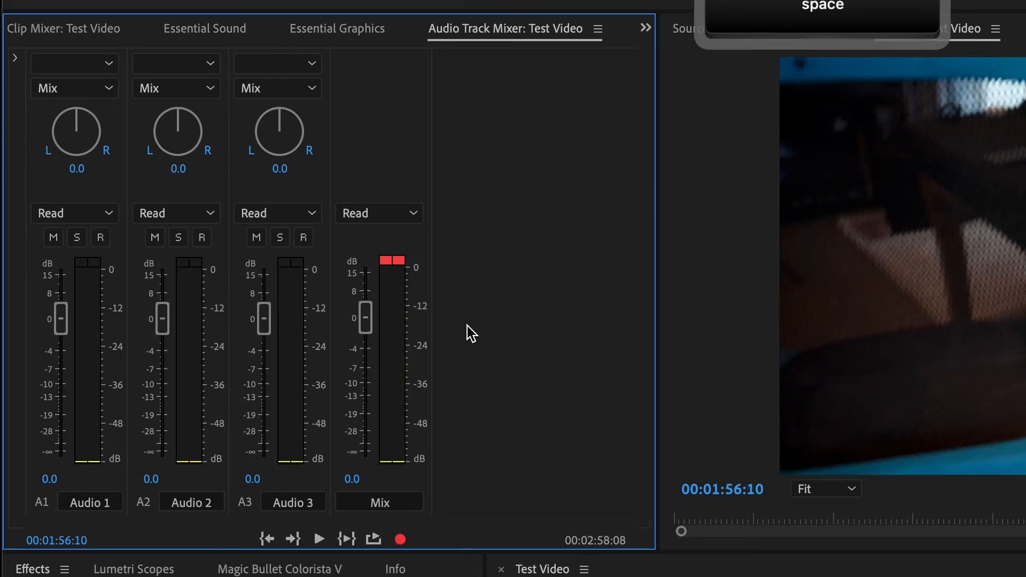
key("shift+3")
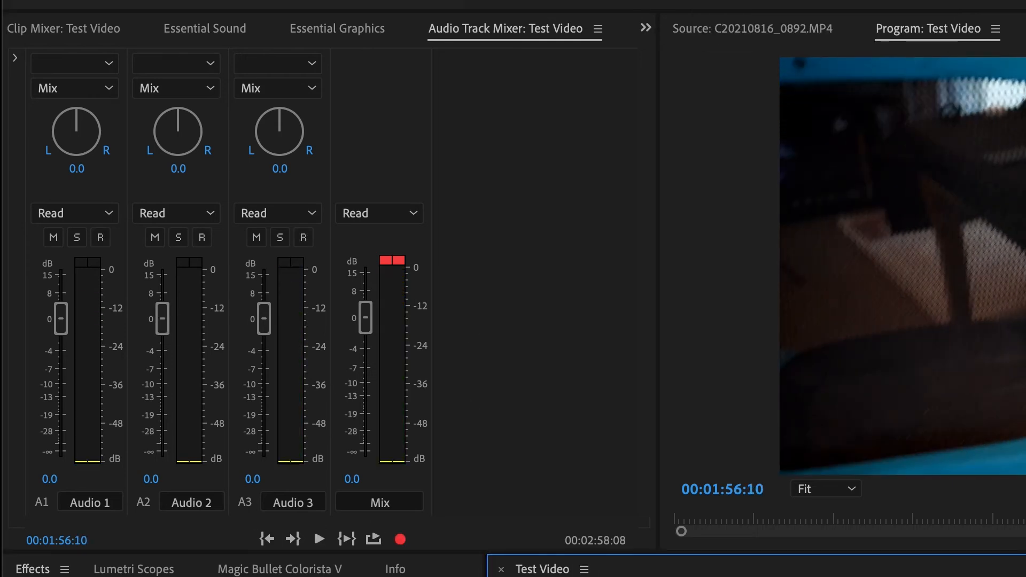
left_click_drag(263, 480, 248, 480)
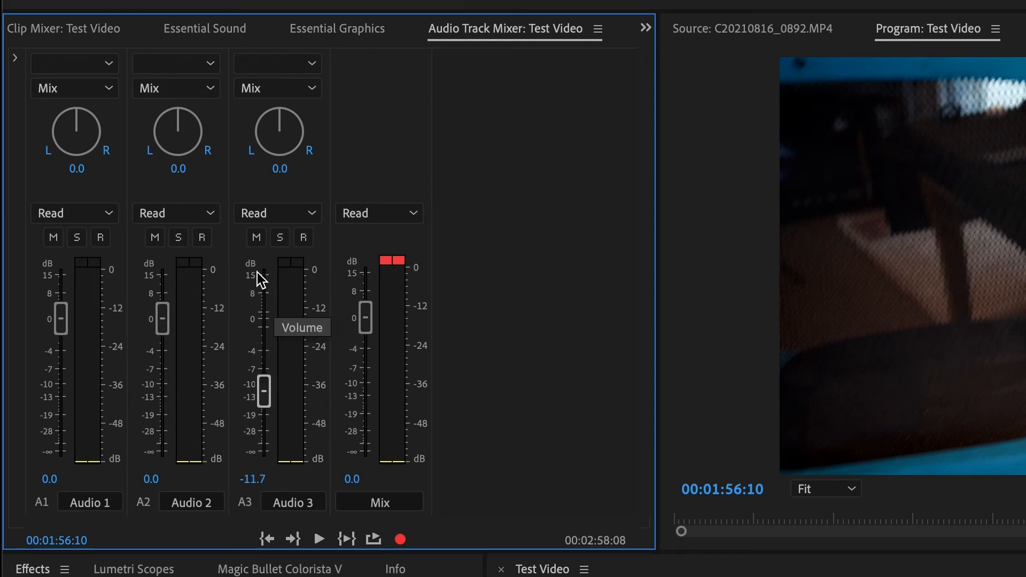
Tag the audio clip on A3 as Music in Essential Sound and choose a preset for it.
left_click(502, 568)
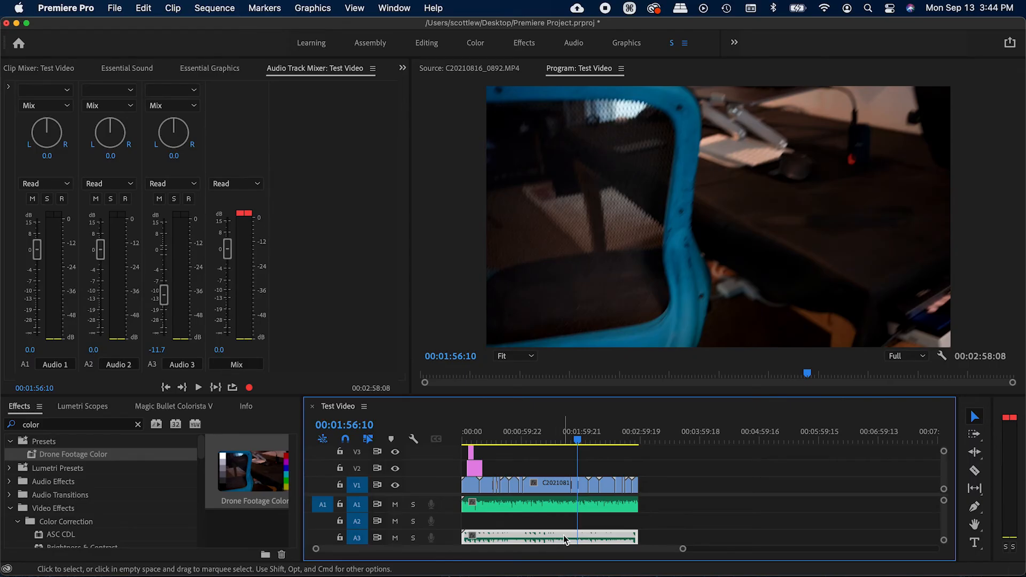
left_click(394, 7)
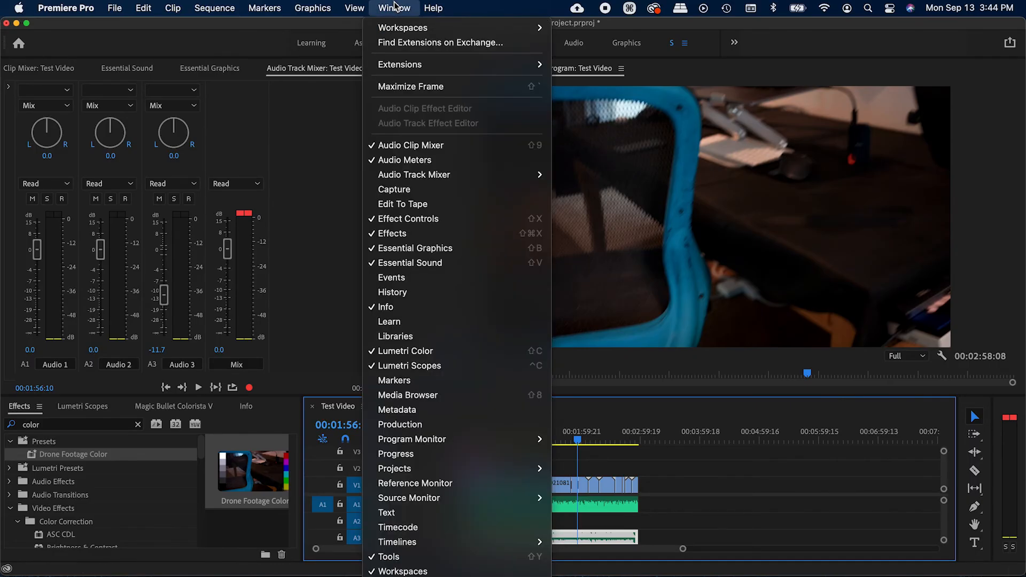
key("shift+v")
left_click(562, 539)
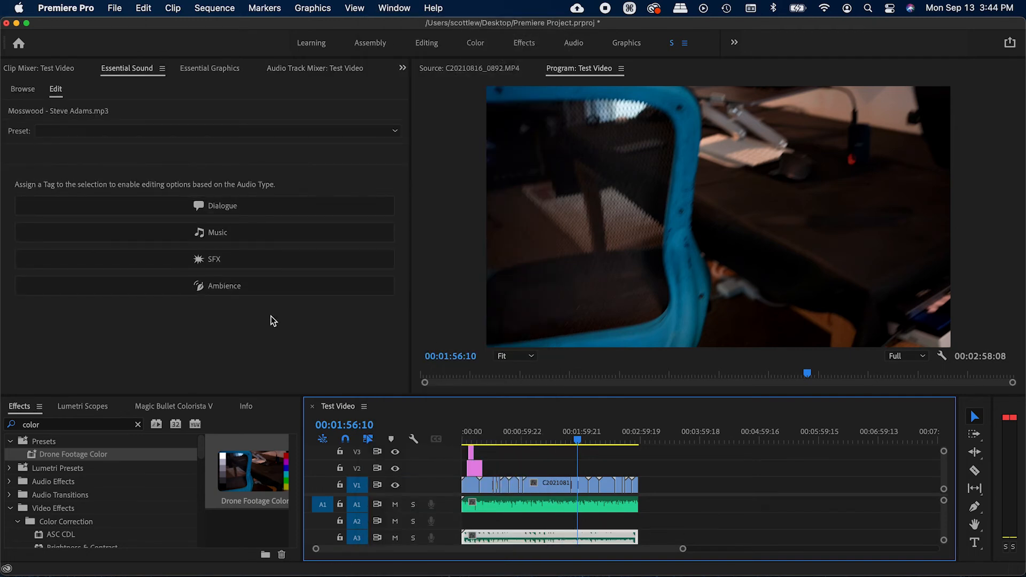
left_click(209, 235)
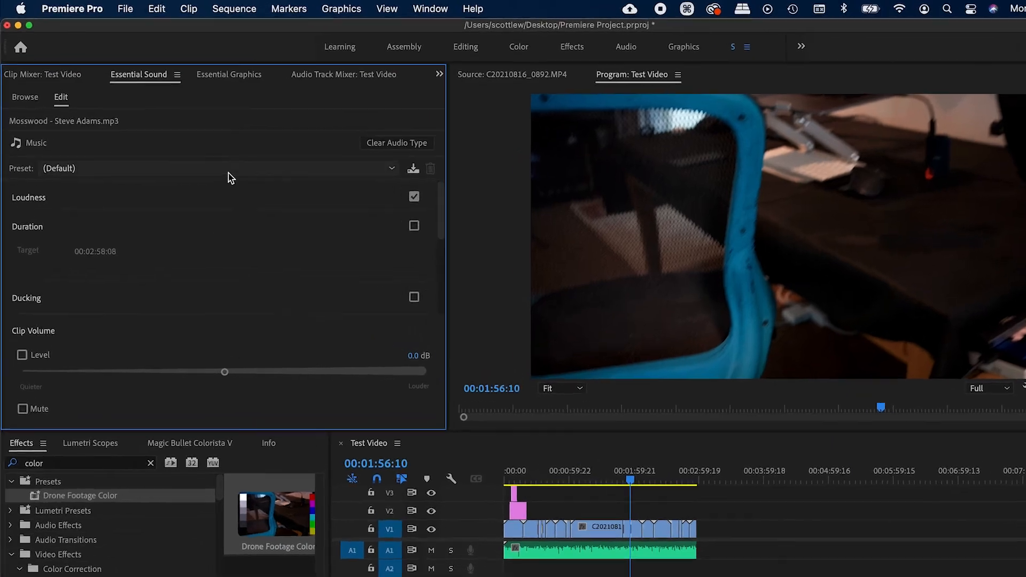
left_click(208, 156)
left_click(177, 298)
Play the sequence with the Audio Track Mixer shown to compare the levels of the audio tracks.
key("shift+6")
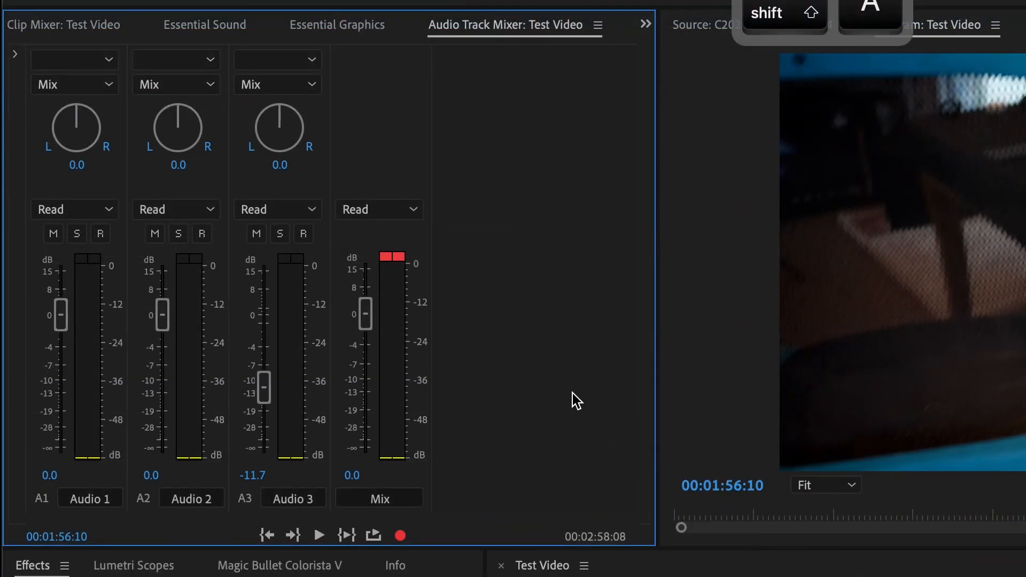
key("space")
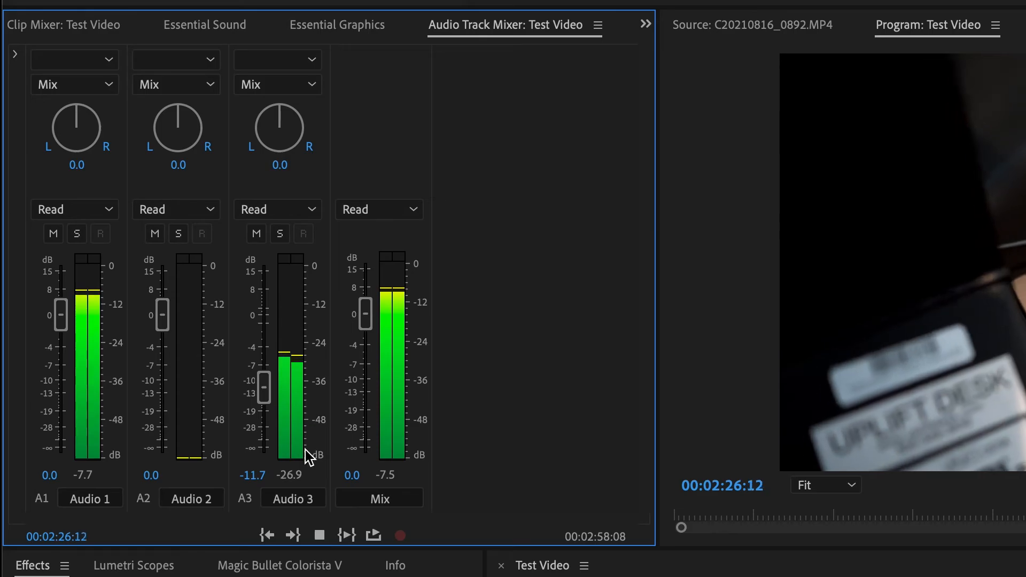
key("BackSpace")
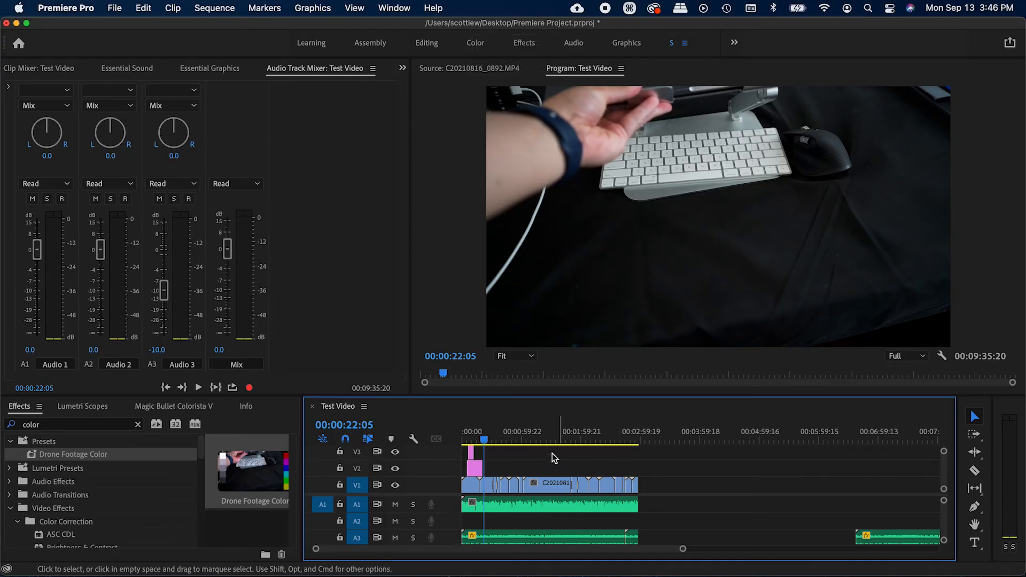
key("shift+z")
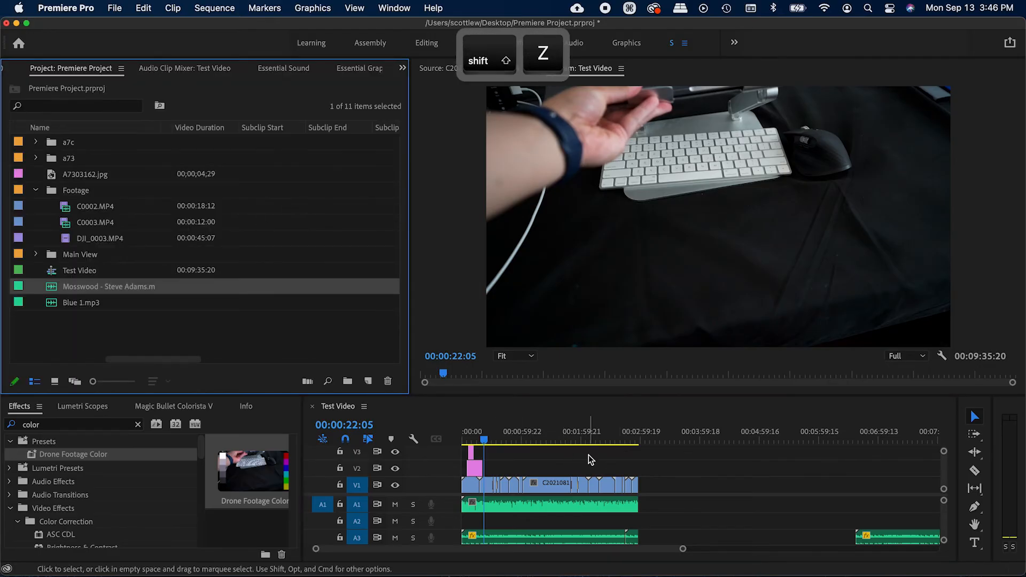
left_click(114, 8)
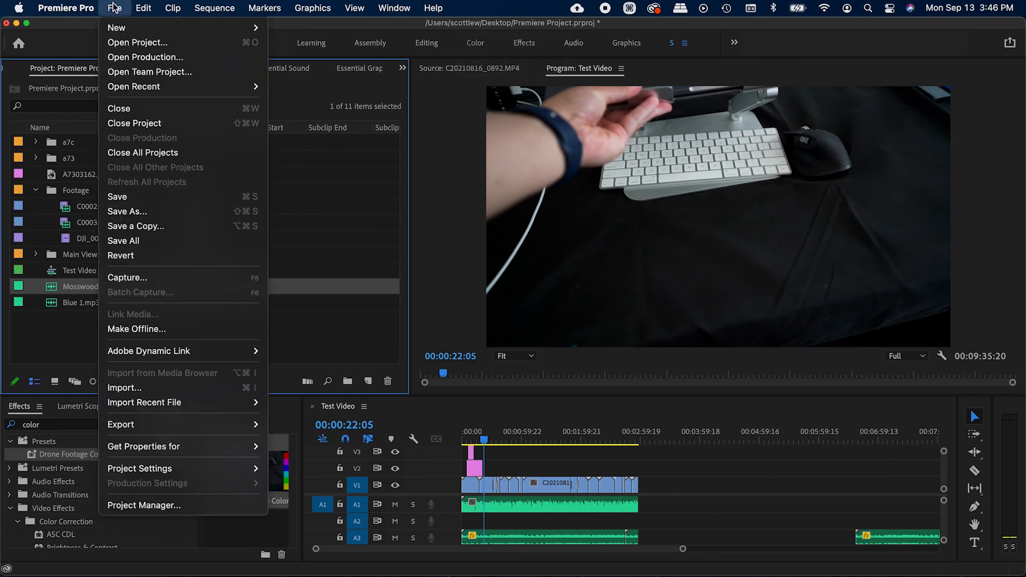
mouse_move(217, 423)
left_click(333, 425)
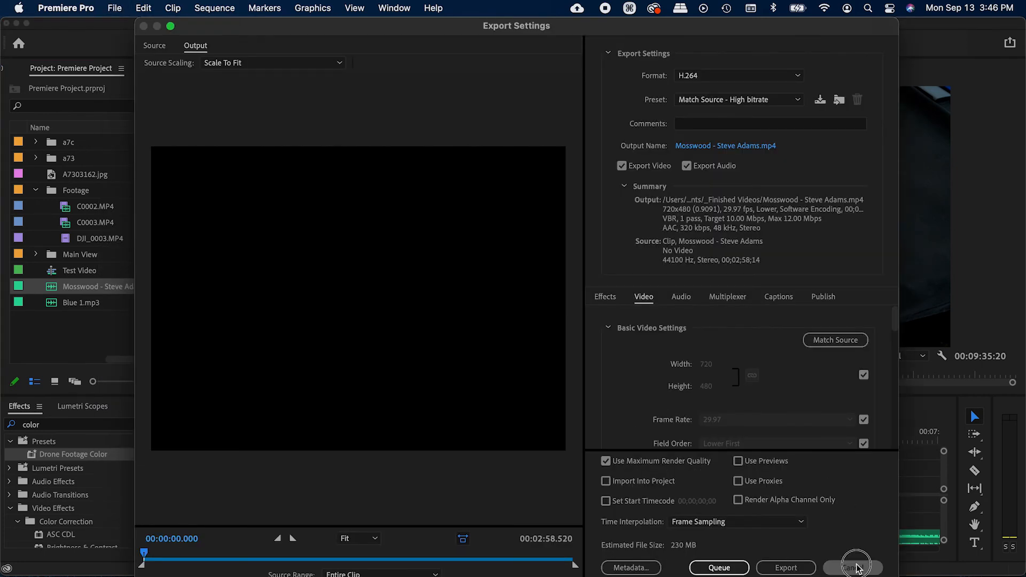
left_click(871, 571)
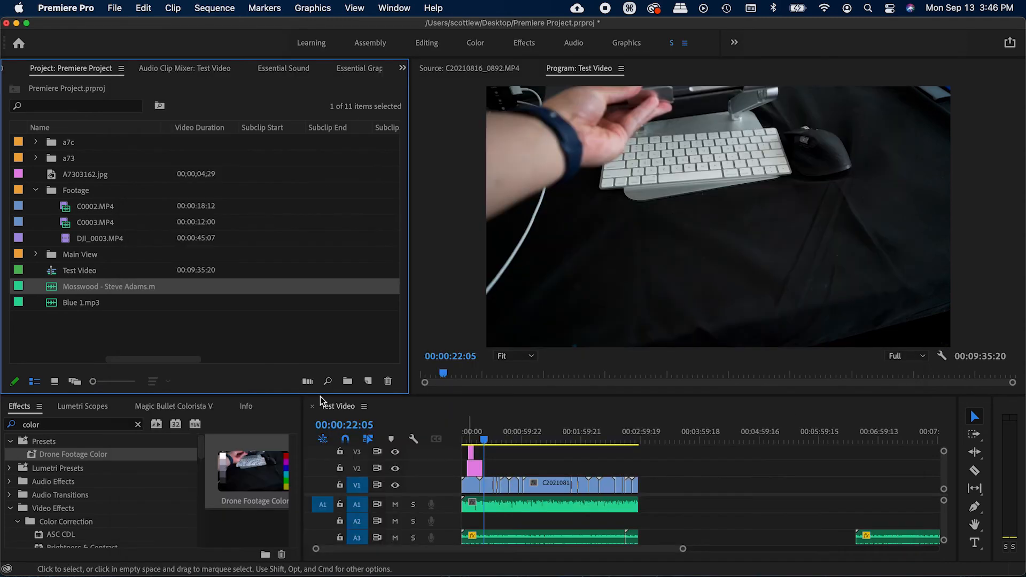
left_click(105, 323)
left_click(94, 291)
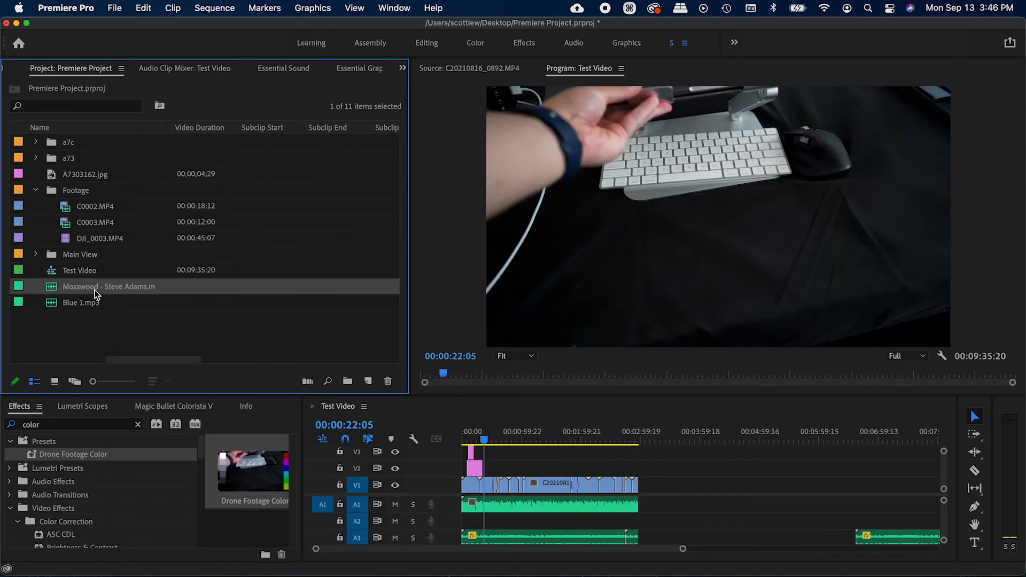
Open the media export settings for the Test Video sequence, scrub through the preview to check its length, and cancel.
left_click(339, 410)
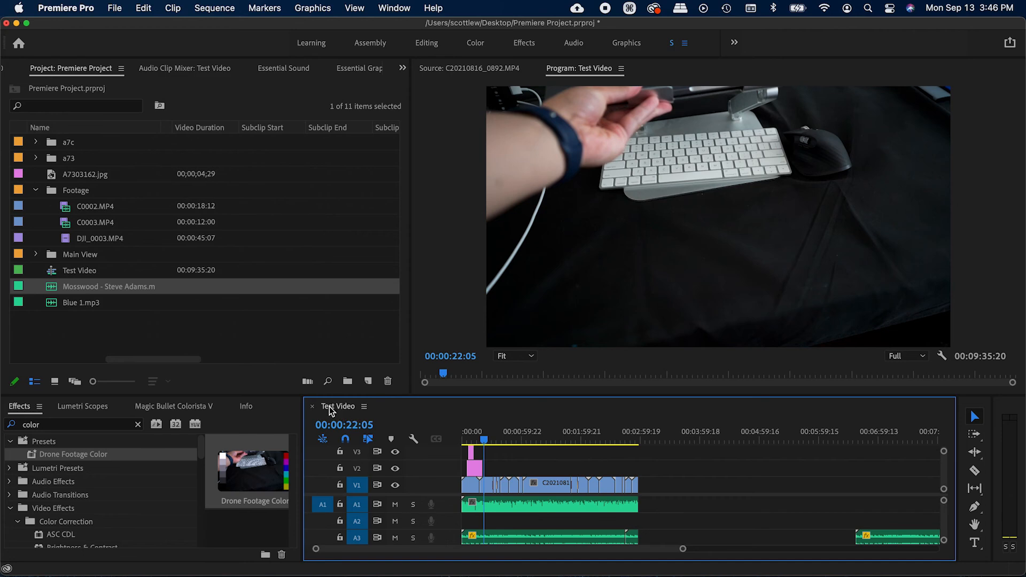
left_click(115, 7)
mouse_move(241, 424)
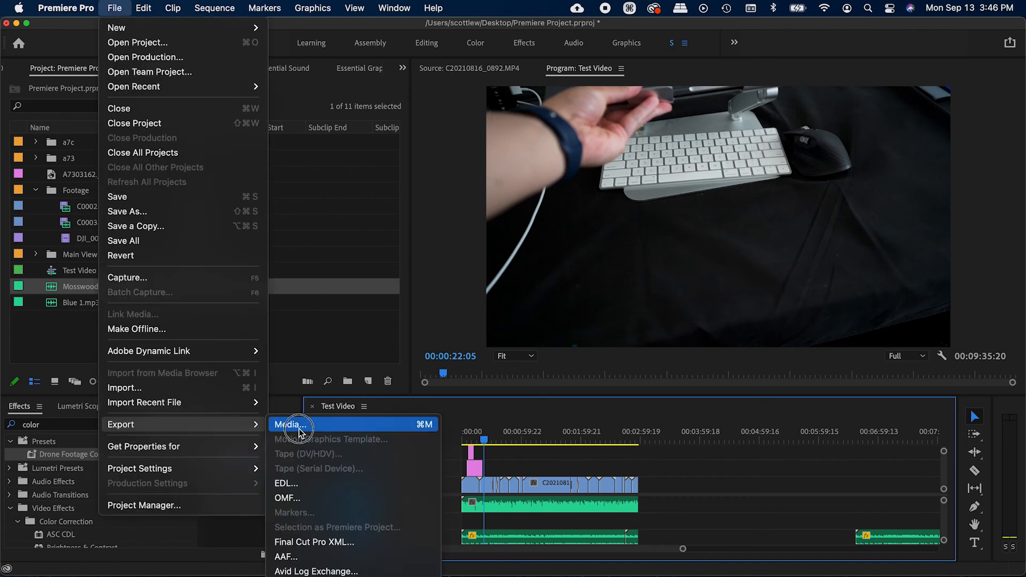
left_click(284, 424)
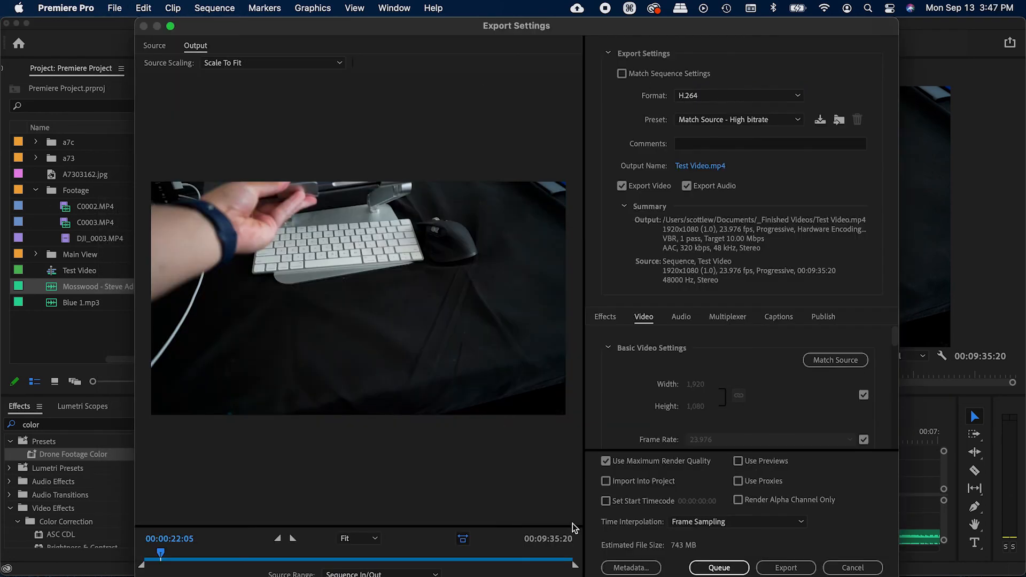
left_click_drag(165, 556, 444, 552)
left_click(851, 568)
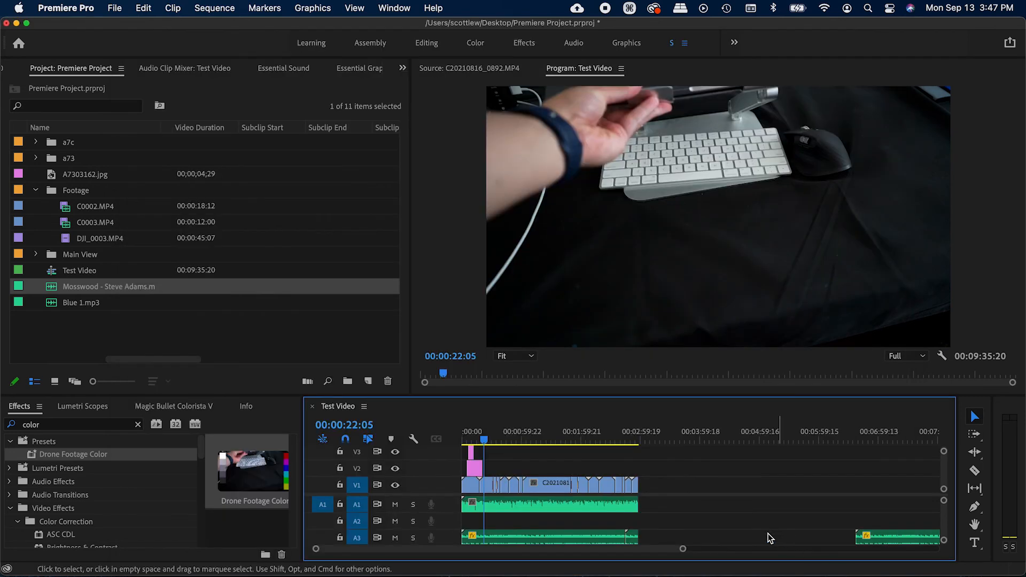
Delete the stray A3 audio clip beyond the end of the video and move the playhead to the sequence end.
key("minus")
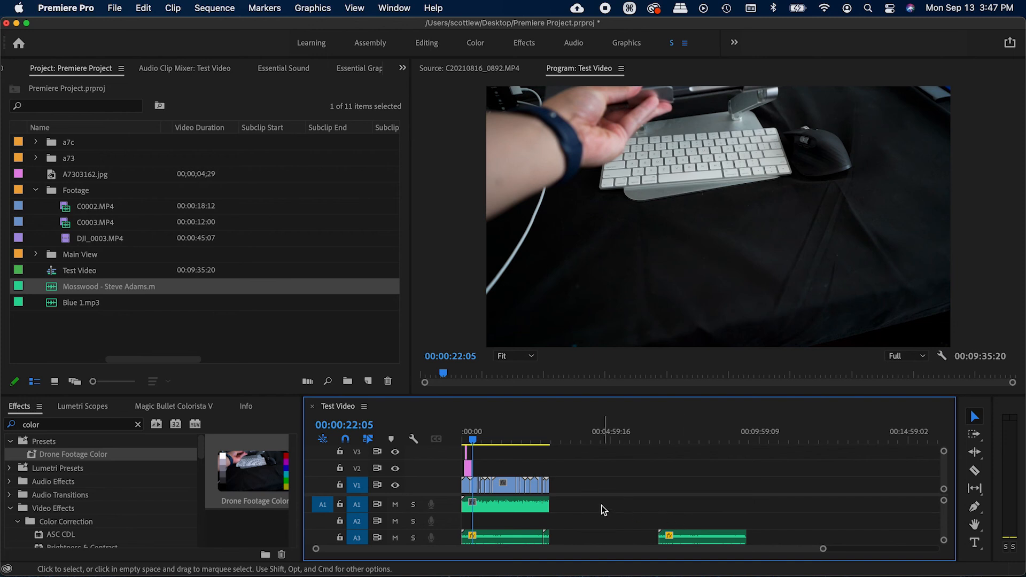
key("a")
left_click(574, 506)
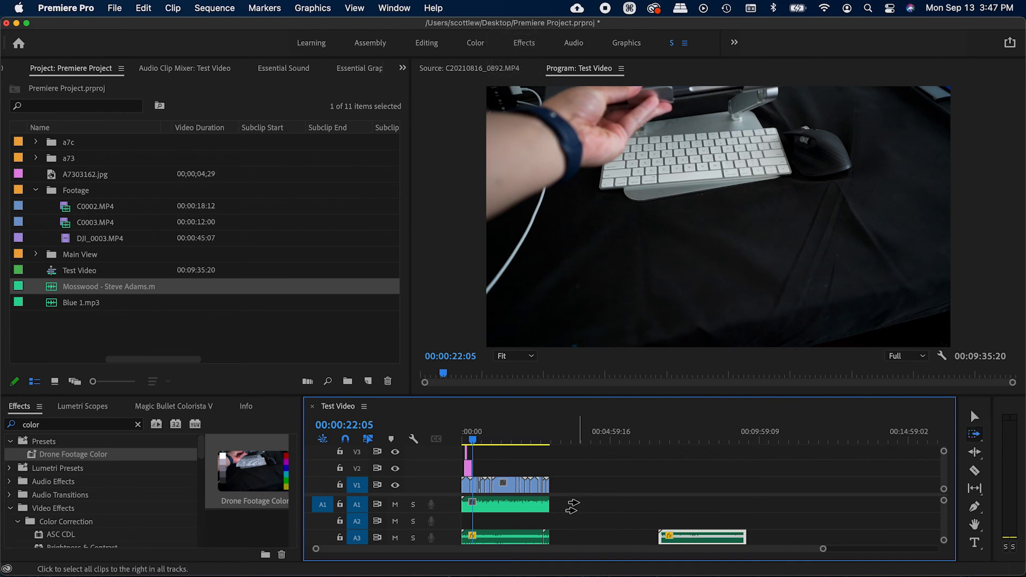
key("BackSpace")
key("v")
key("End")
Open the export settings, check the end in the preview, and set the H.264 format with the YouTube 1080p Full HD preset.
key("super+m")
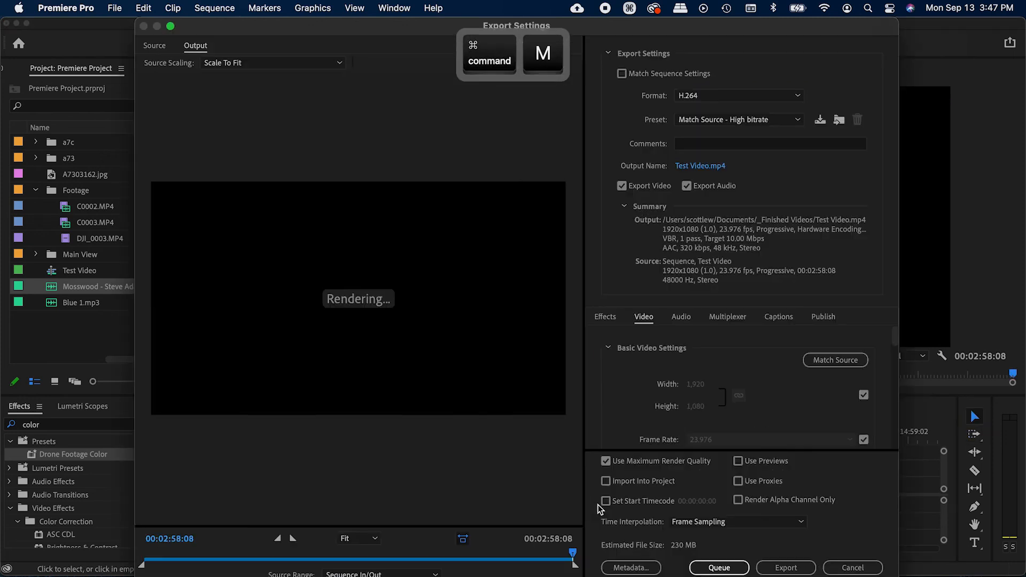
left_click_drag(573, 551, 569, 557)
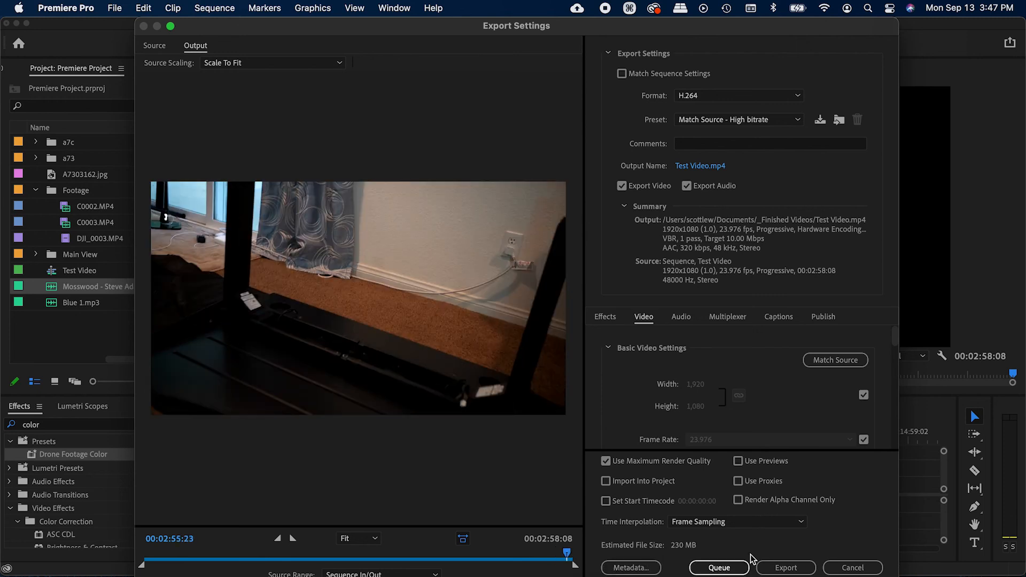
left_click(730, 94)
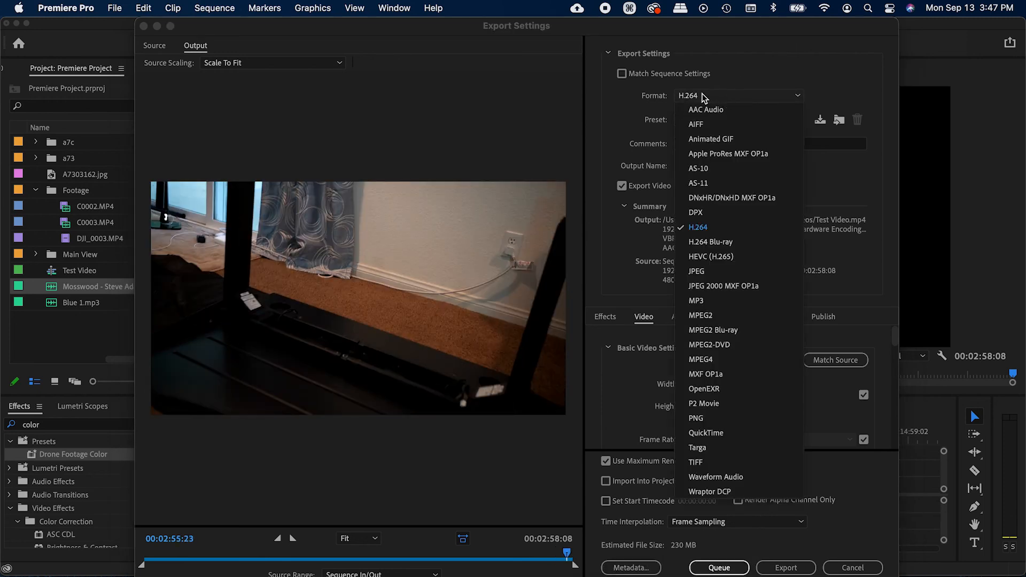
left_click(732, 227)
left_click(738, 119)
scroll(748, 374, "down", 3)
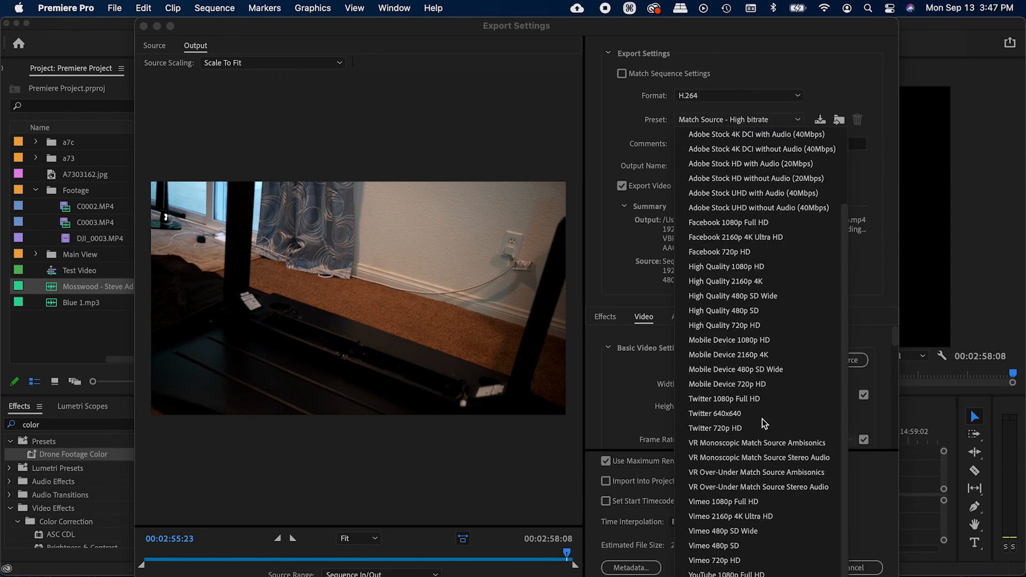
scroll(775, 428, "up", 1)
scroll(775, 427, "down", 1)
left_click(727, 568)
Keep Use Maximum Render Quality enabled and export the sequence as Test Video.mp4.
left_click(606, 460)
left_click(606, 462)
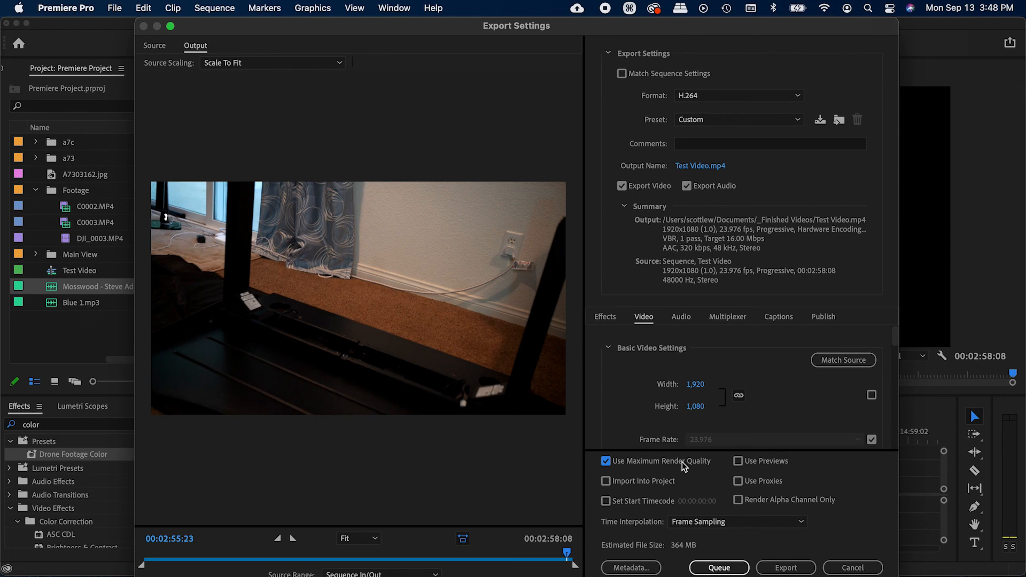
left_click(795, 569)
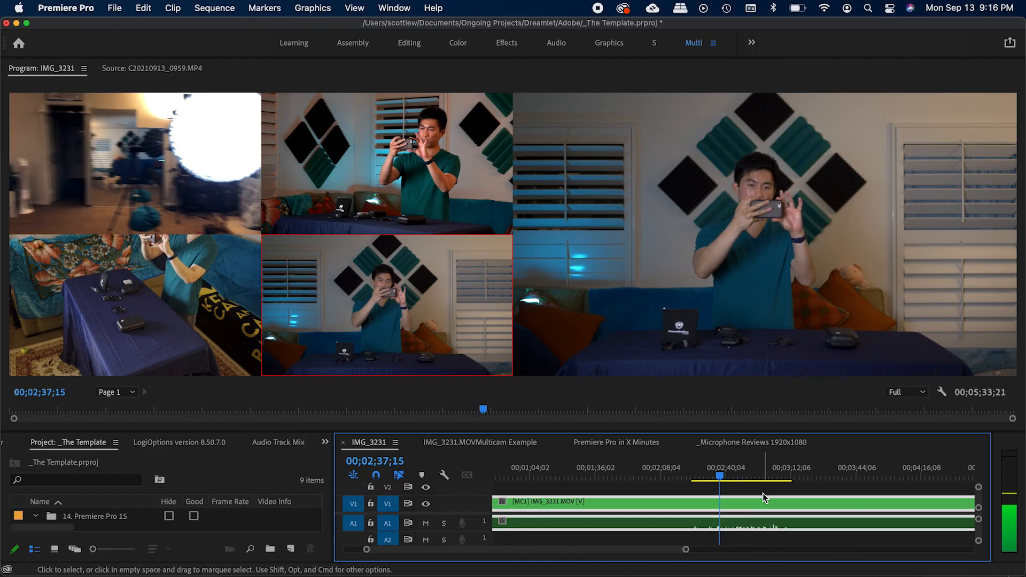
During playback of the IMG_3231 multicam sequence, switch between camera angles in the order 1, 4, 1, 3, 2, 1.
key("1")
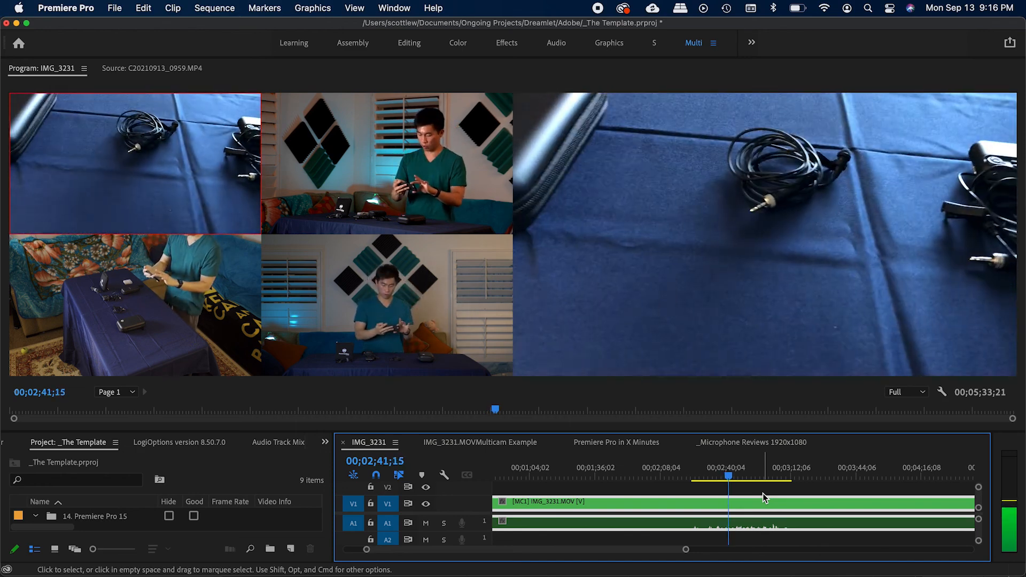
key("4")
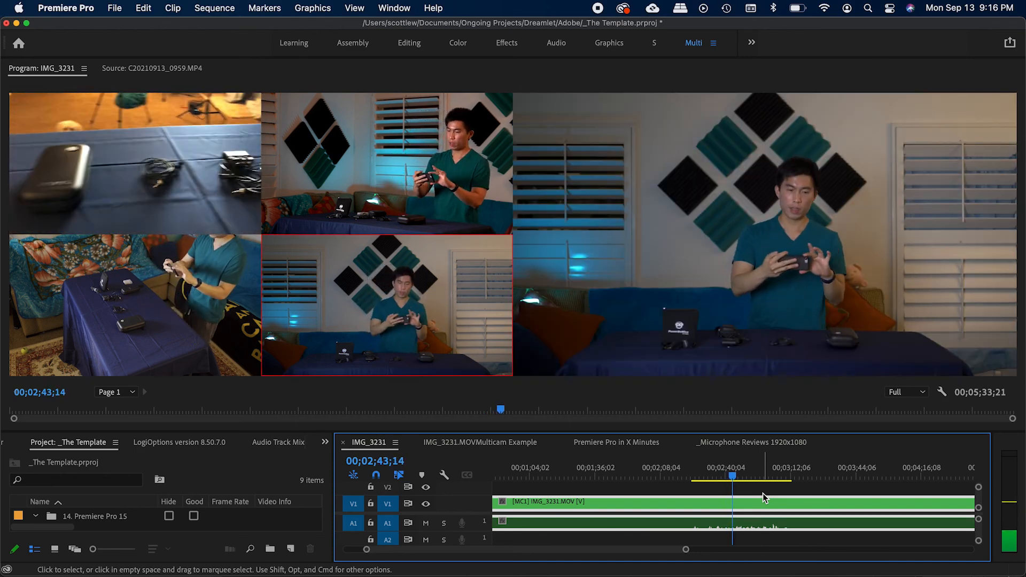
key("1")
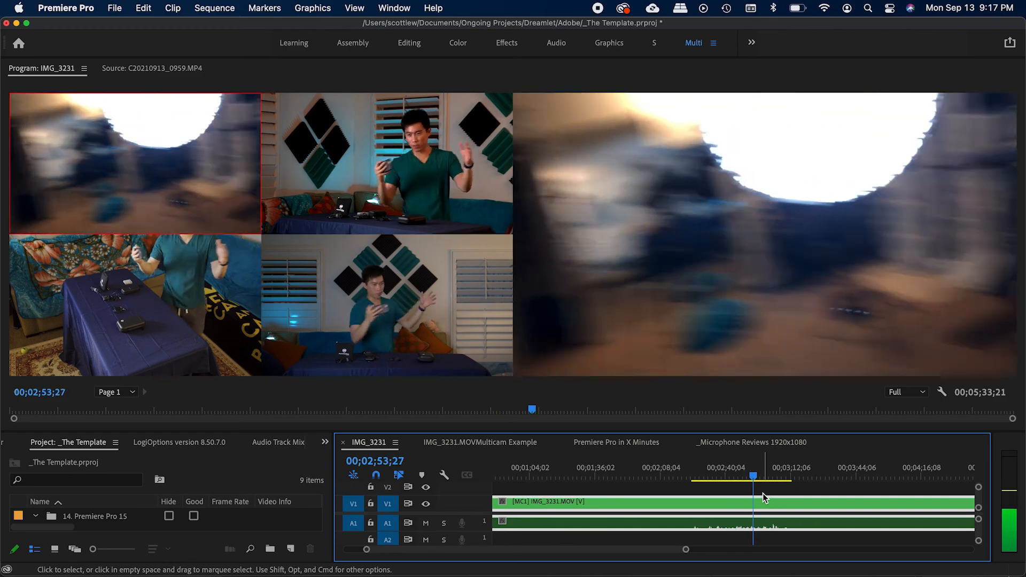
key("3")
key("2")
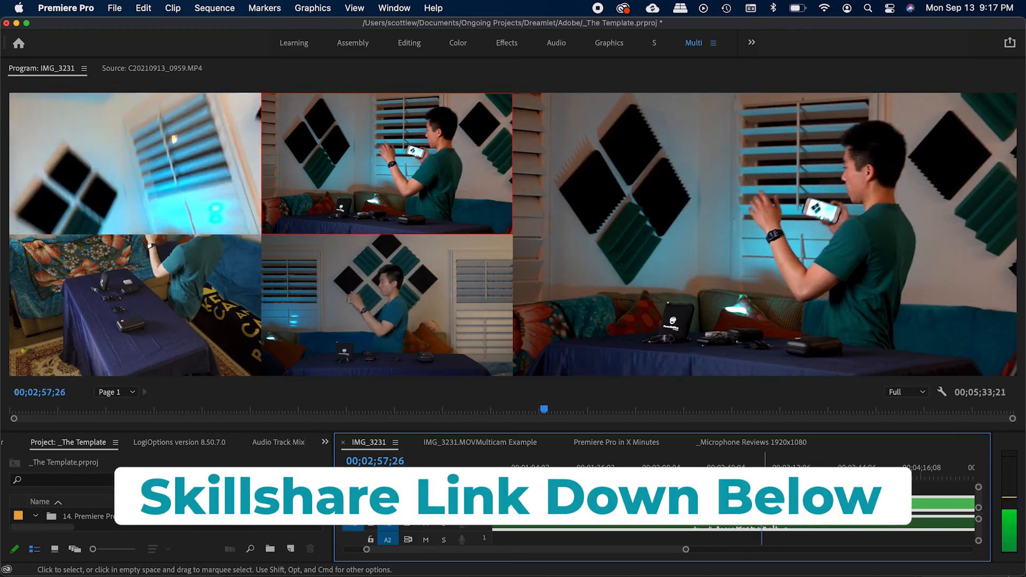
key("1")
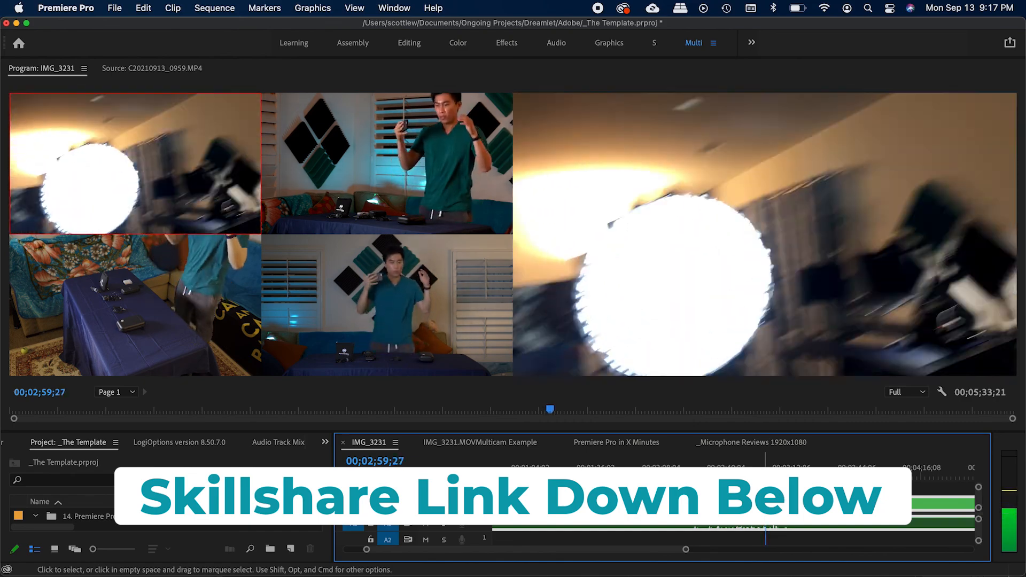